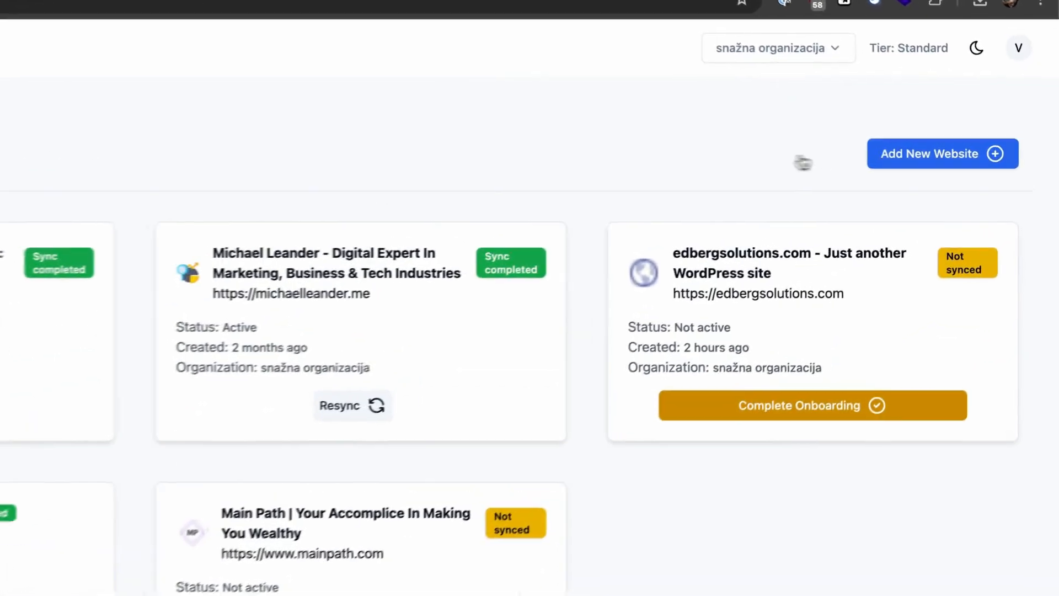
click(978, 149)
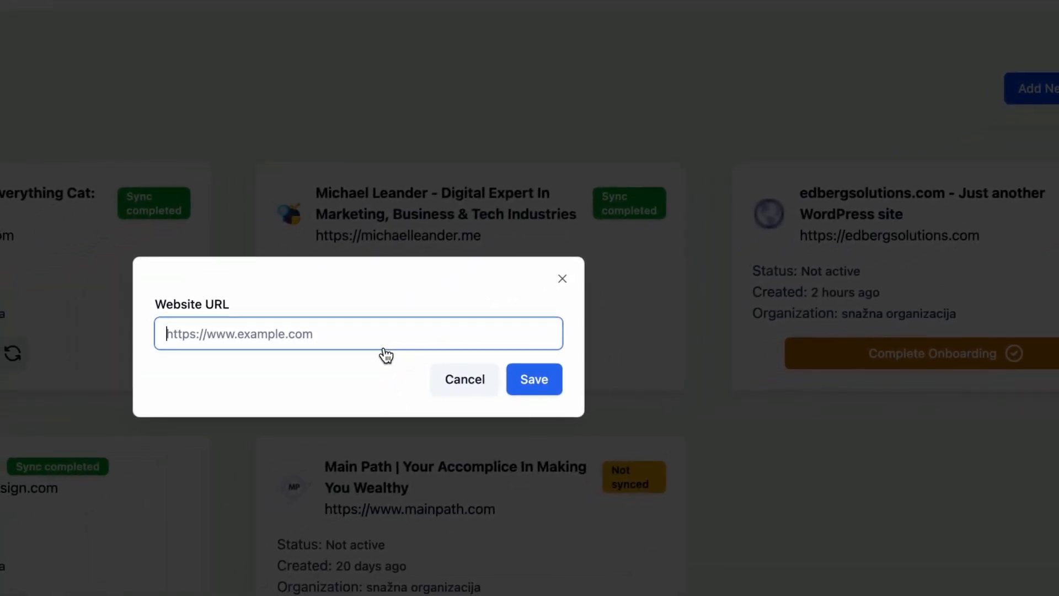
text(https:)
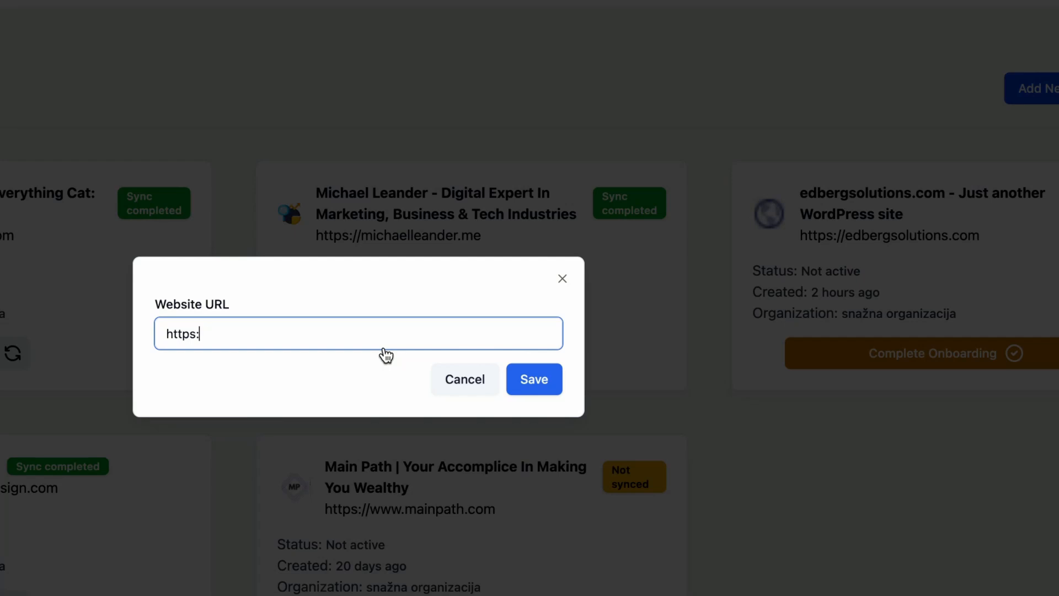
text(//edbergsolutions.)
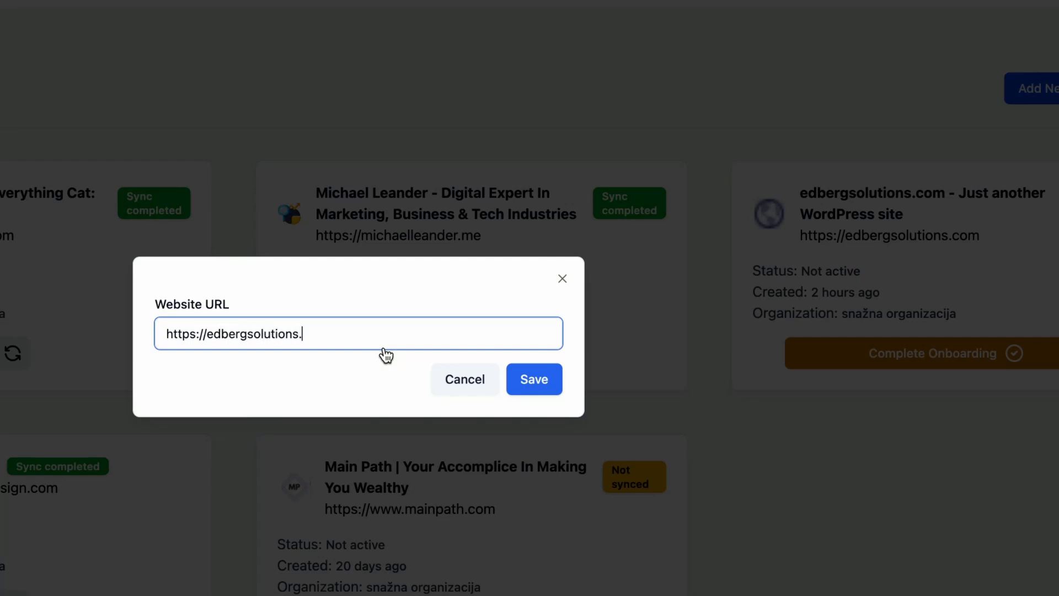
text(com)
click(534, 378)
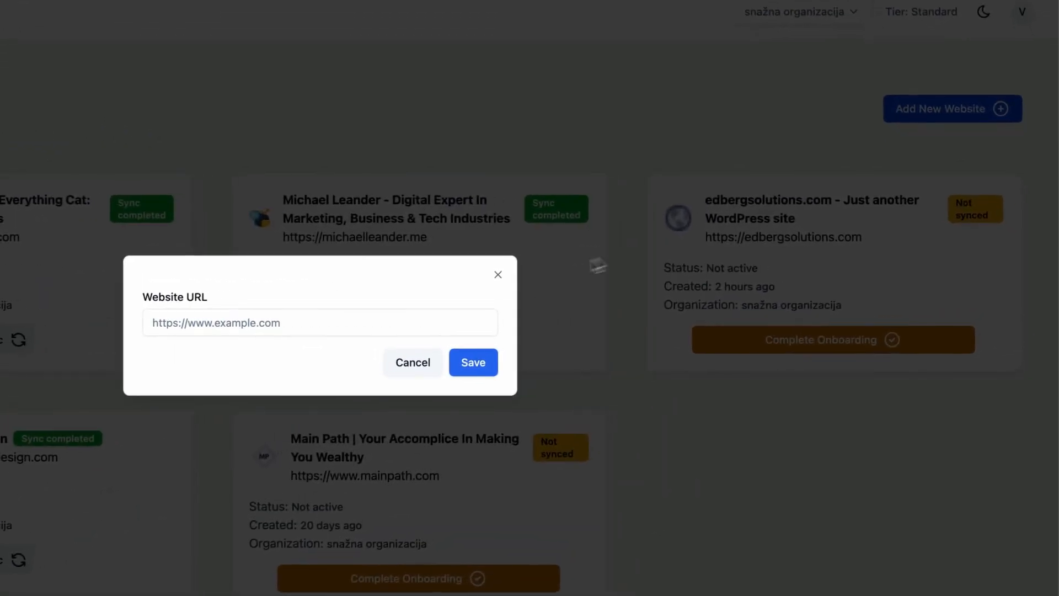
click(598, 266)
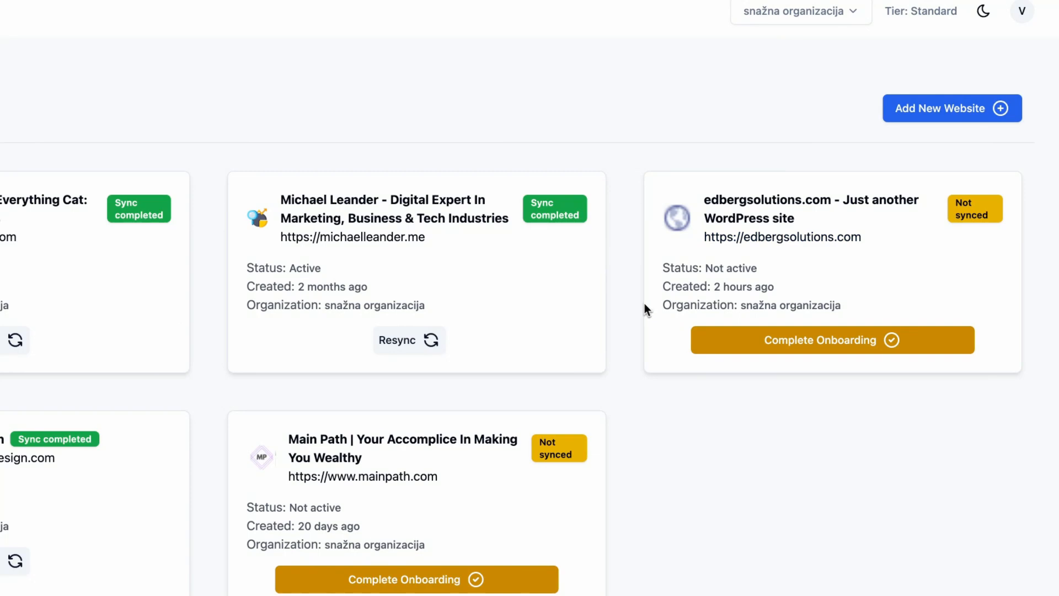
Open the onboarding for edbergsolutions.com and go through the plugin download and activation instructions up to the Sync stage.
click(859, 353)
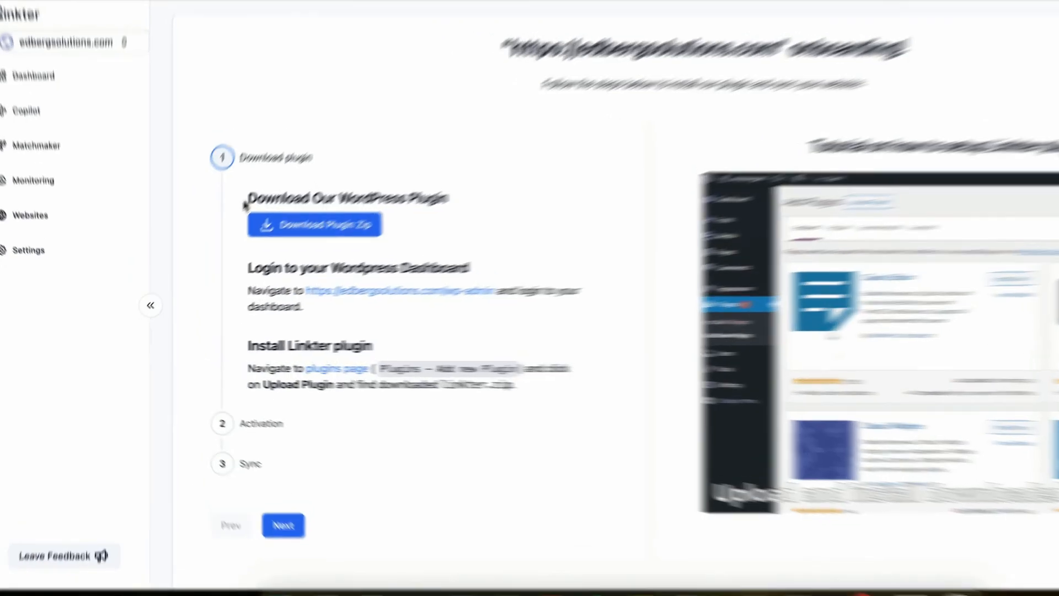
drag(216, 230, 407, 230)
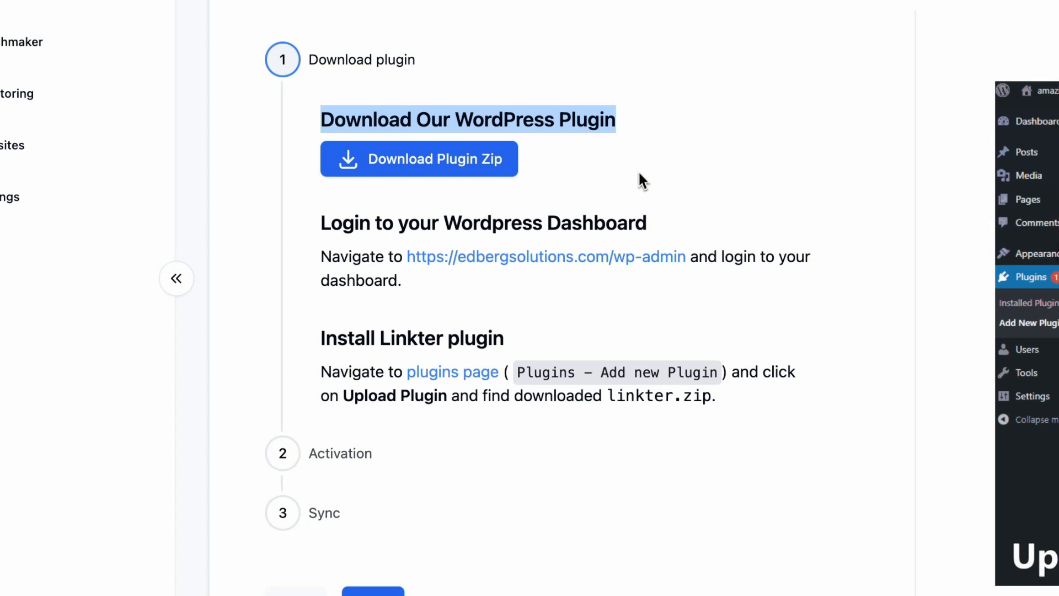
click(620, 133)
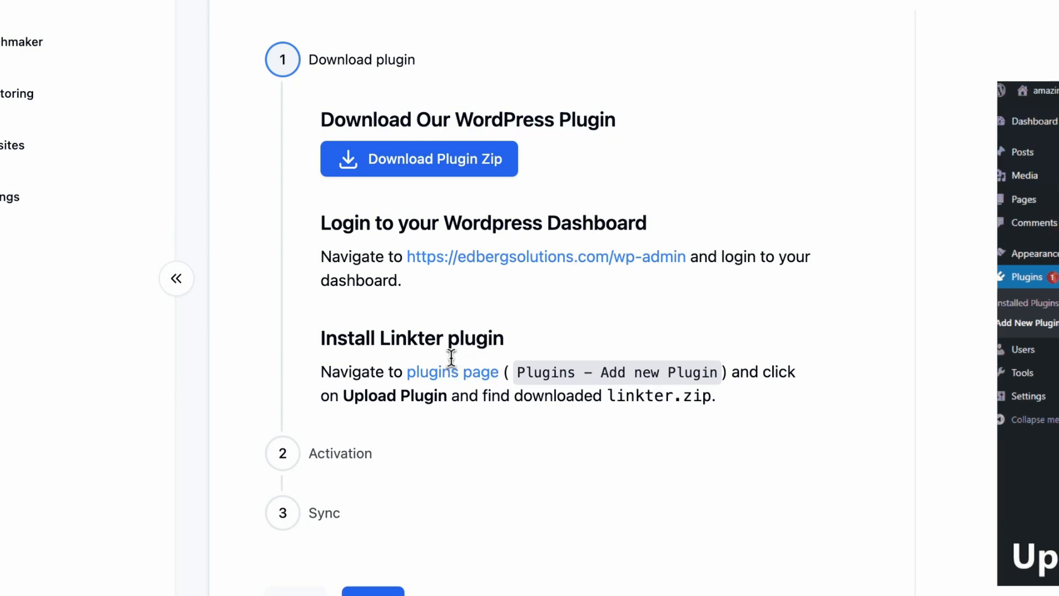
click(375, 591)
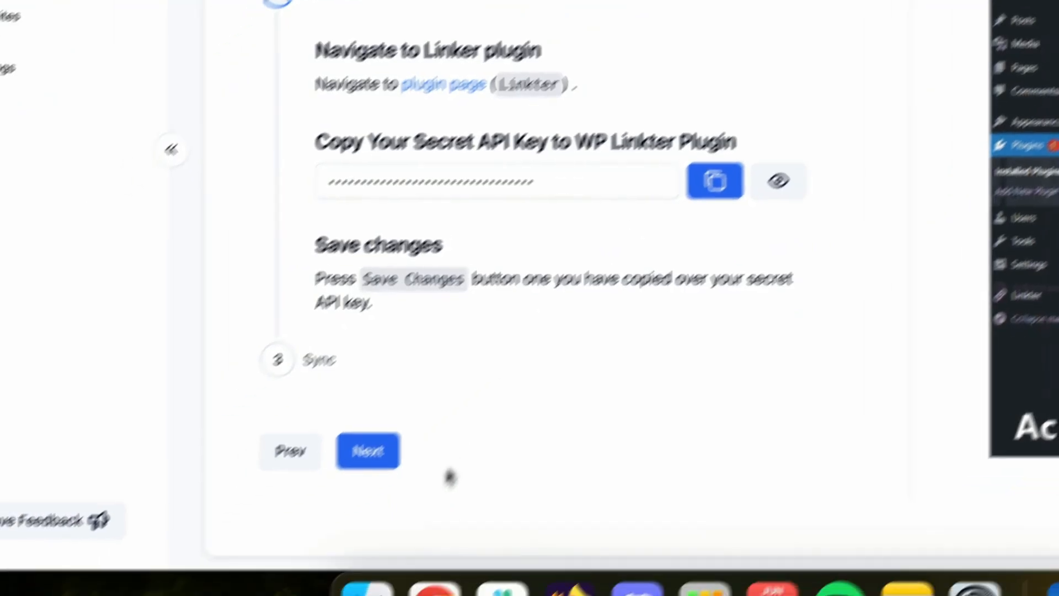
click(371, 453)
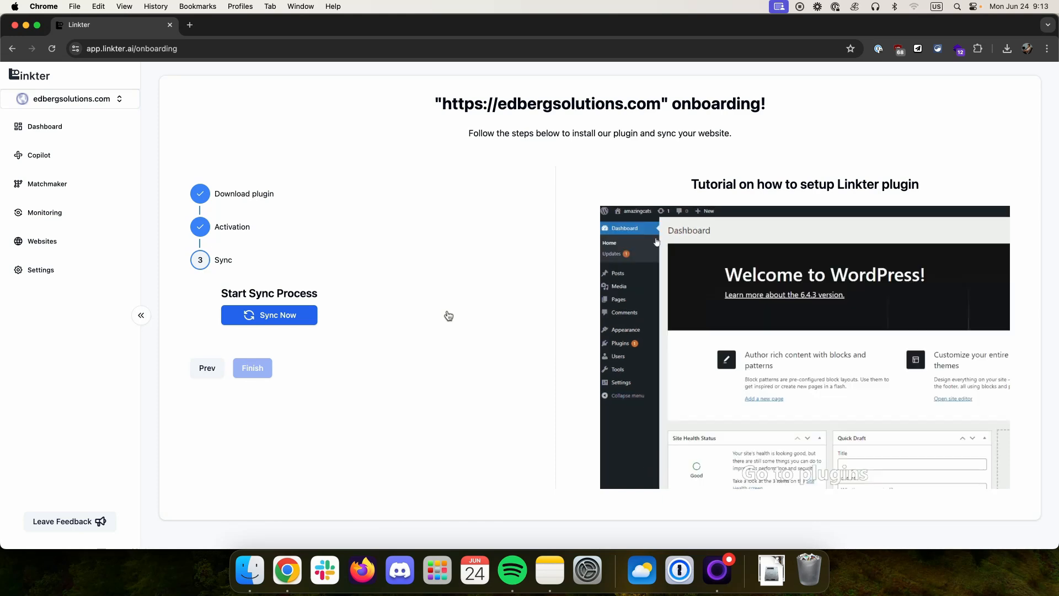
Return to the list of websites and examine the entry for myfelinebuddy.com.
click(90, 245)
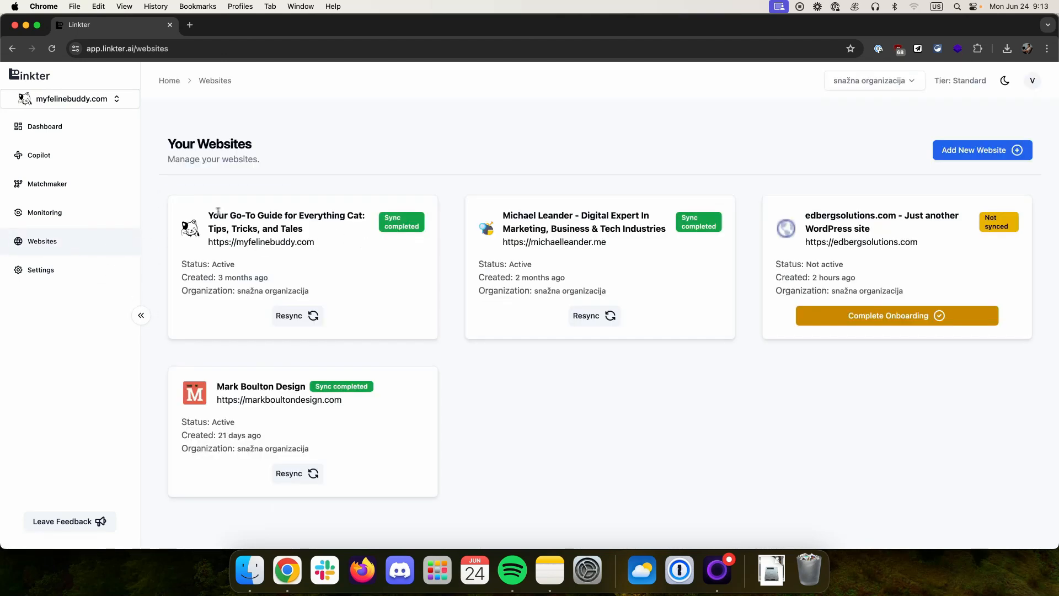
drag(212, 212, 367, 280)
click(380, 244)
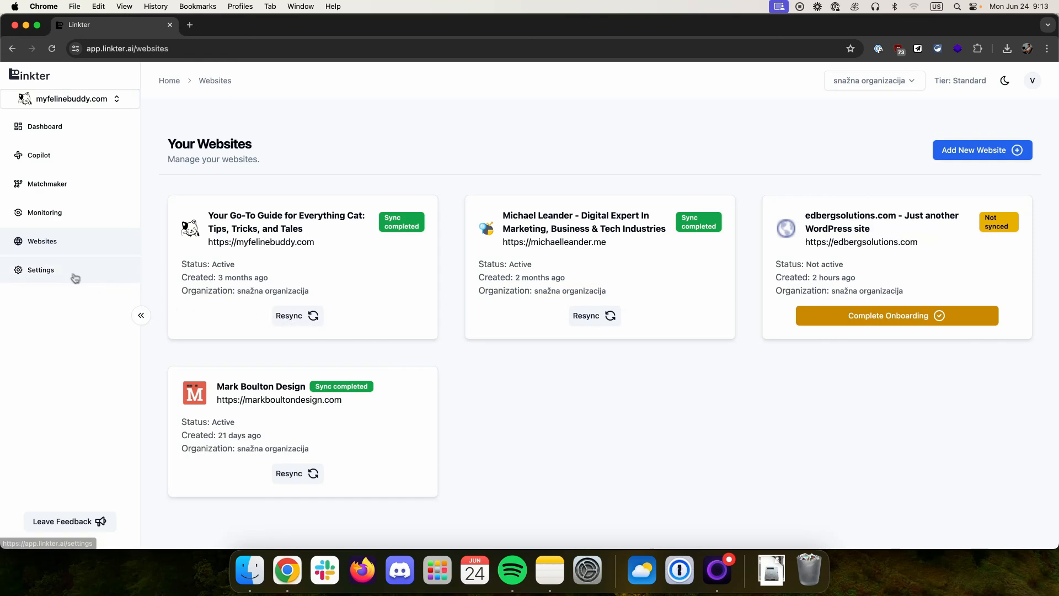
View the Google Search Console and OpenAI integration pages in the settings, returning to the integrations overview.
click(91, 275)
click(307, 309)
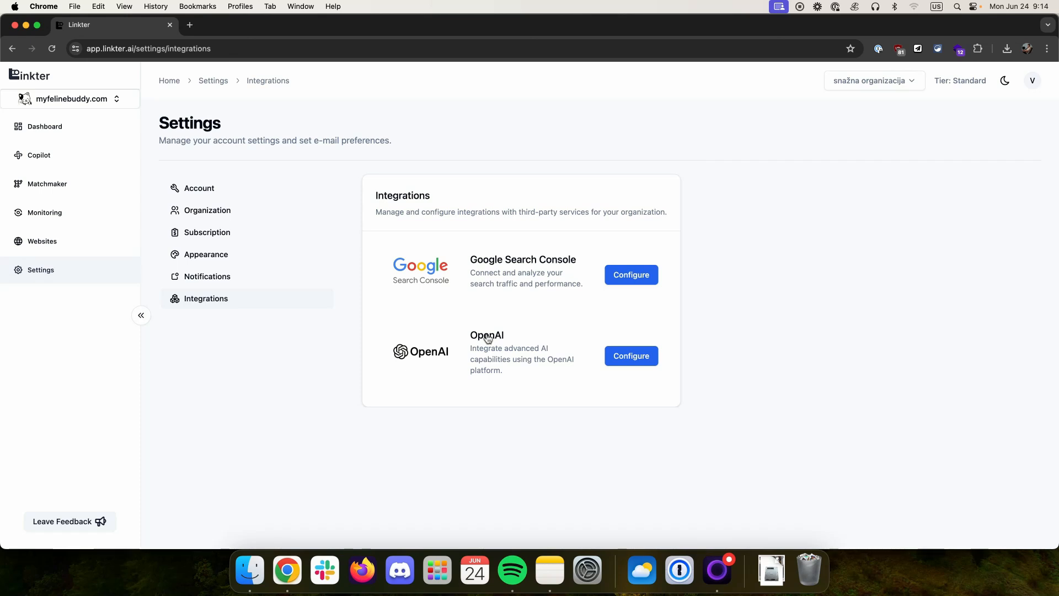
click(635, 279)
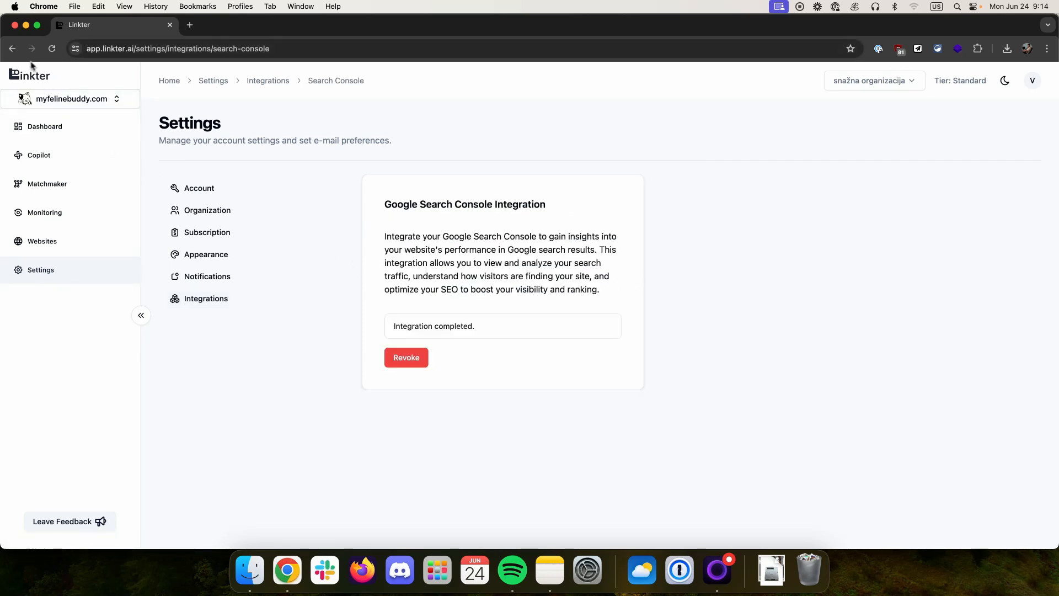
click(13, 54)
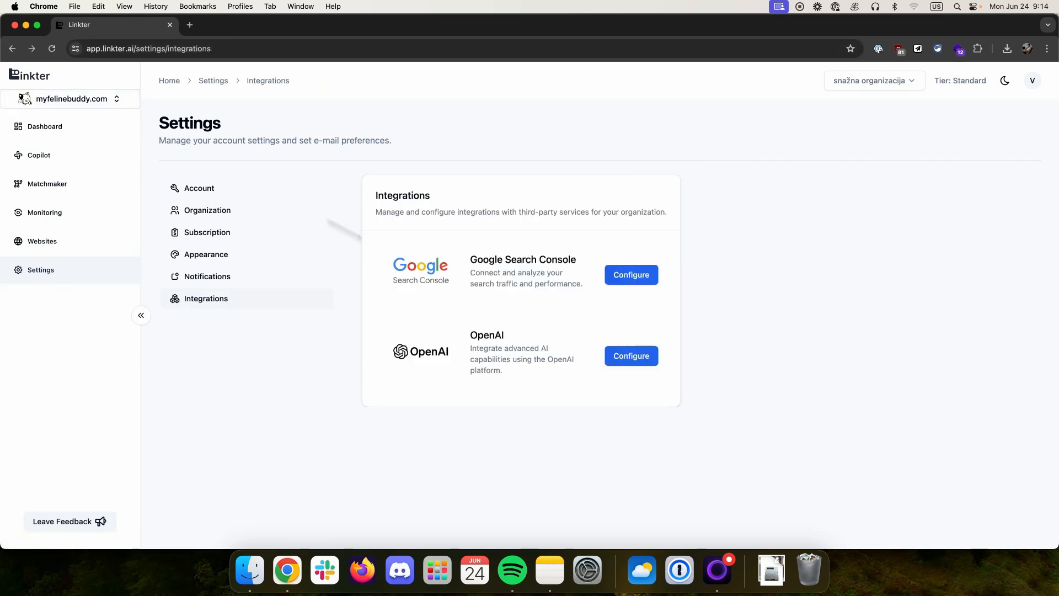
click(626, 361)
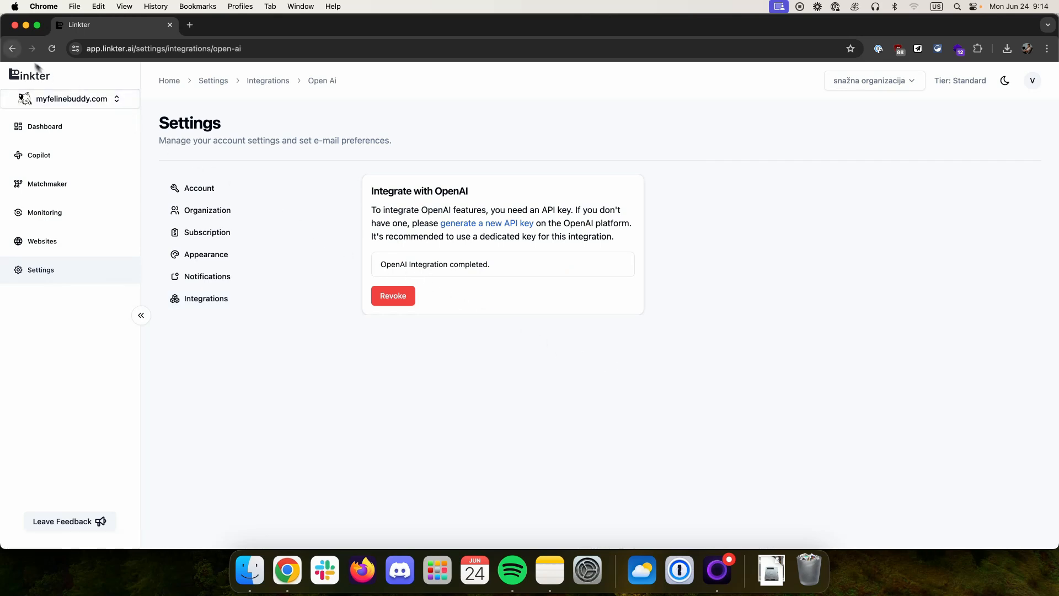
click(7, 49)
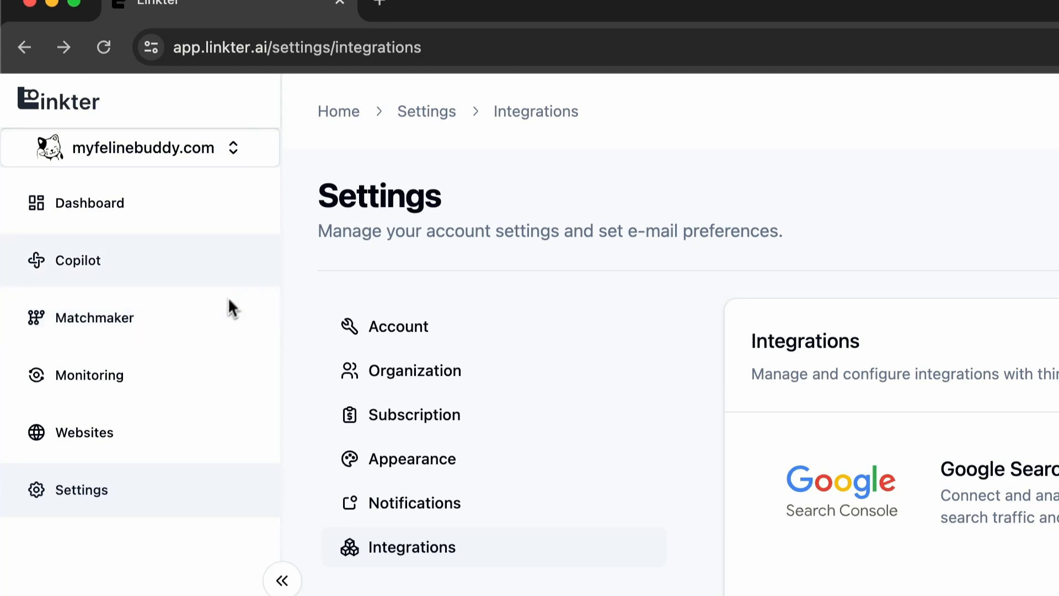
Open Copilot and examine the Recommendations list and the relevance score of the first source and target post pair.
click(249, 267)
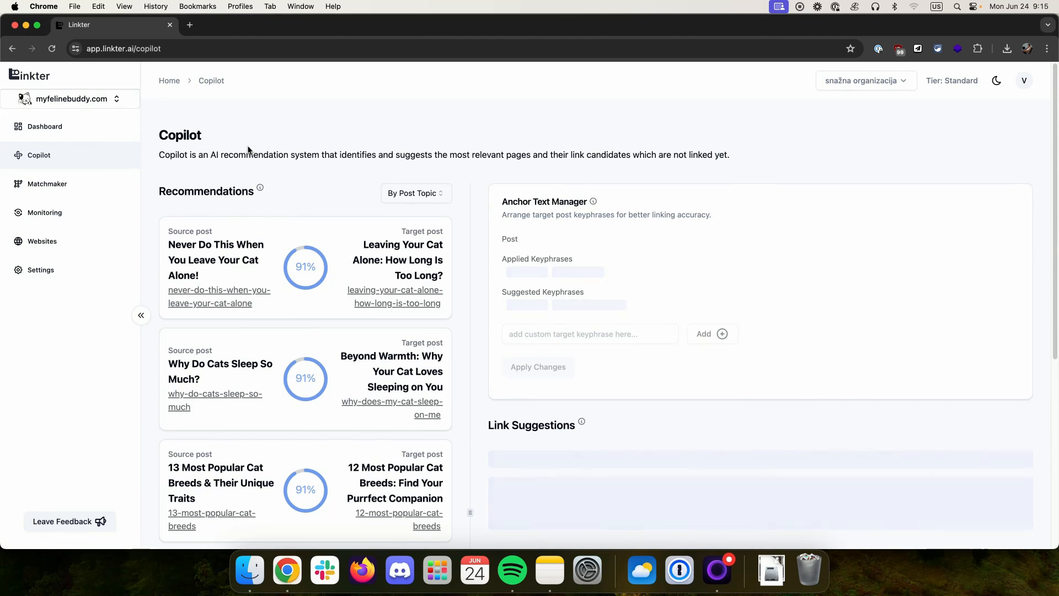
scroll(397, 193, down, 1)
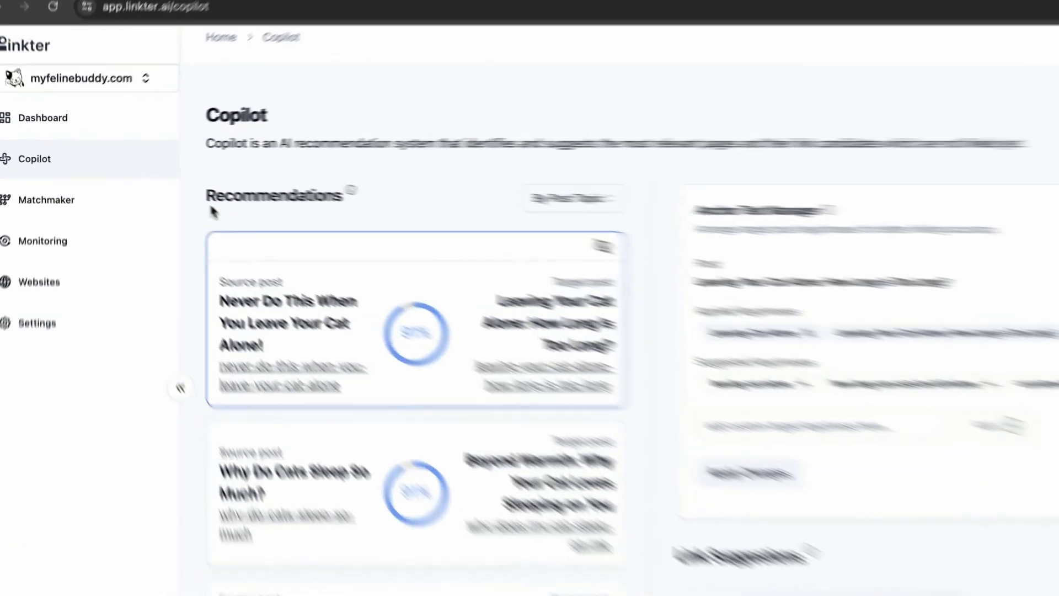
drag(161, 188, 278, 182)
click(515, 215)
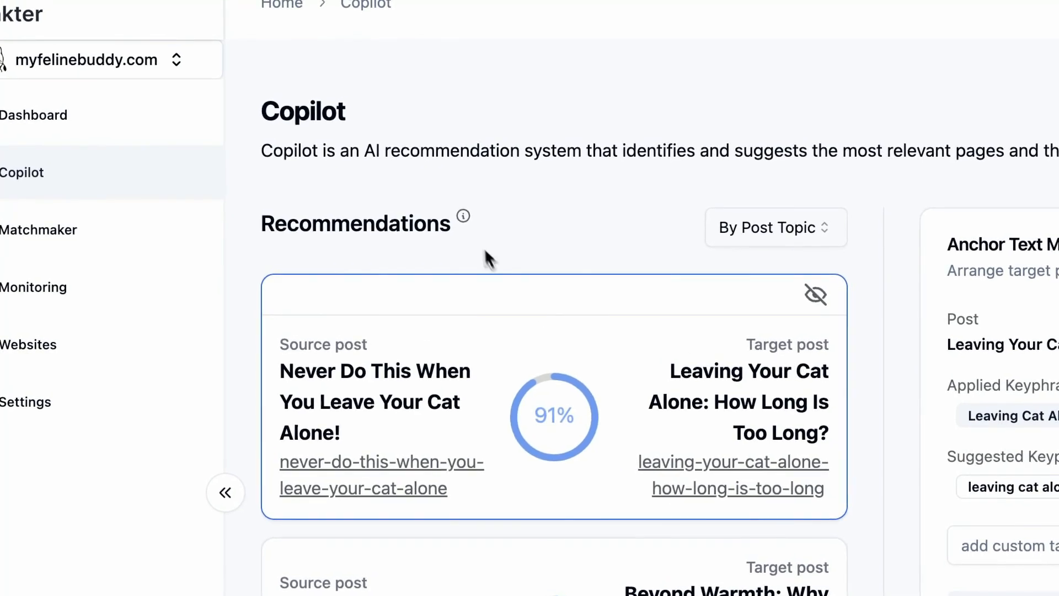
double_click(271, 220)
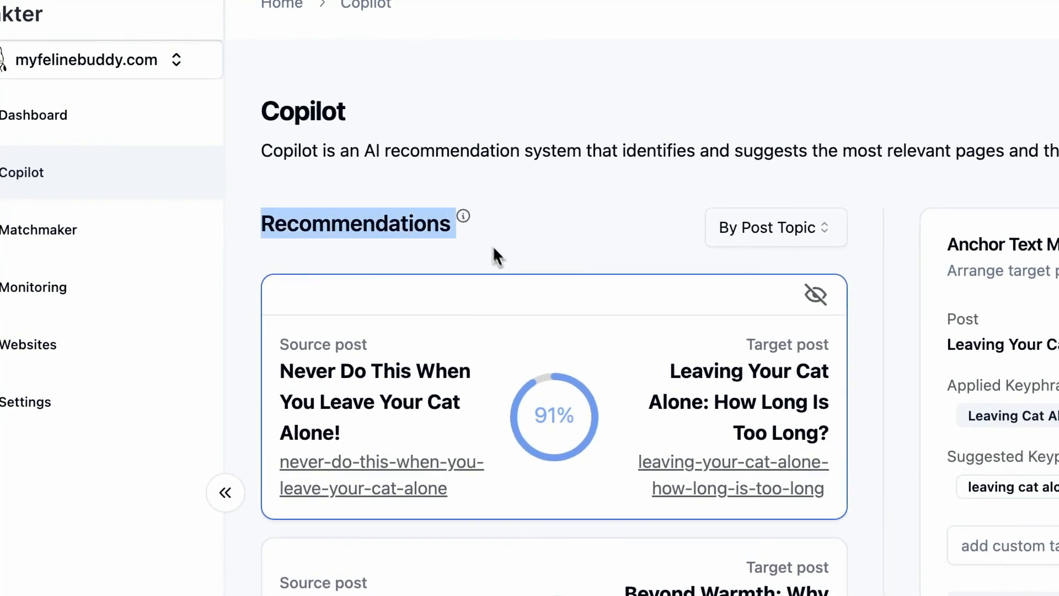
mouse_move(542, 398)
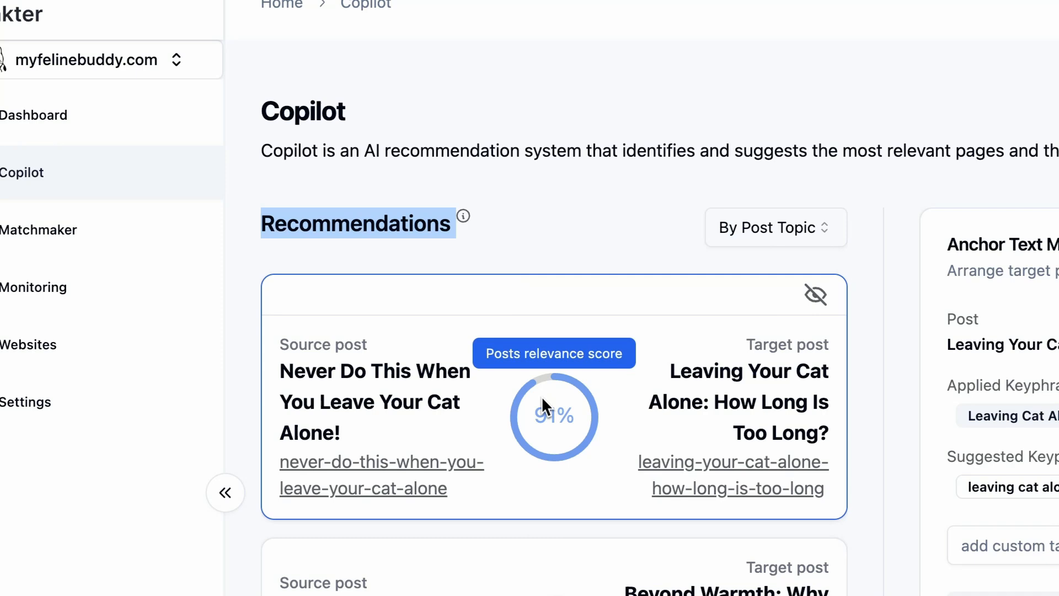
click(527, 215)
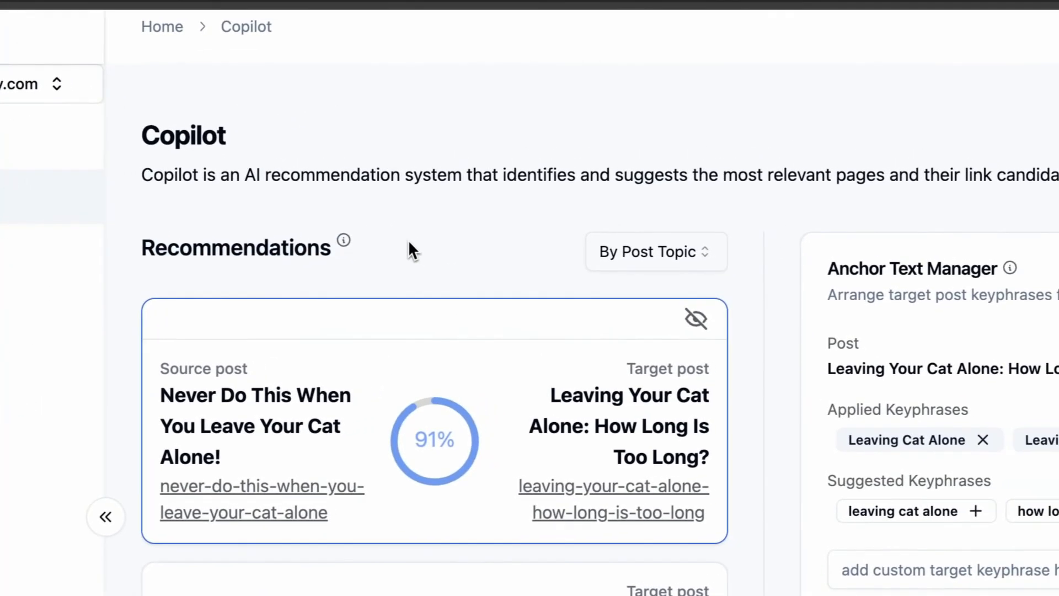
Examine the available recommendation types, By Post Topic and By Post Content, keeping By Post Topic selected.
click(643, 257)
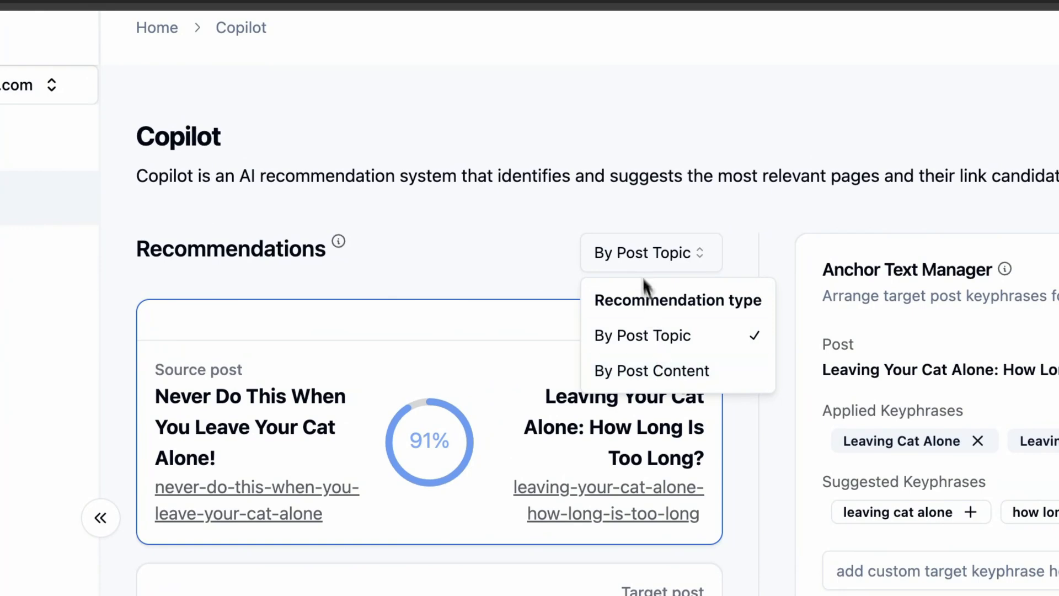
click(639, 251)
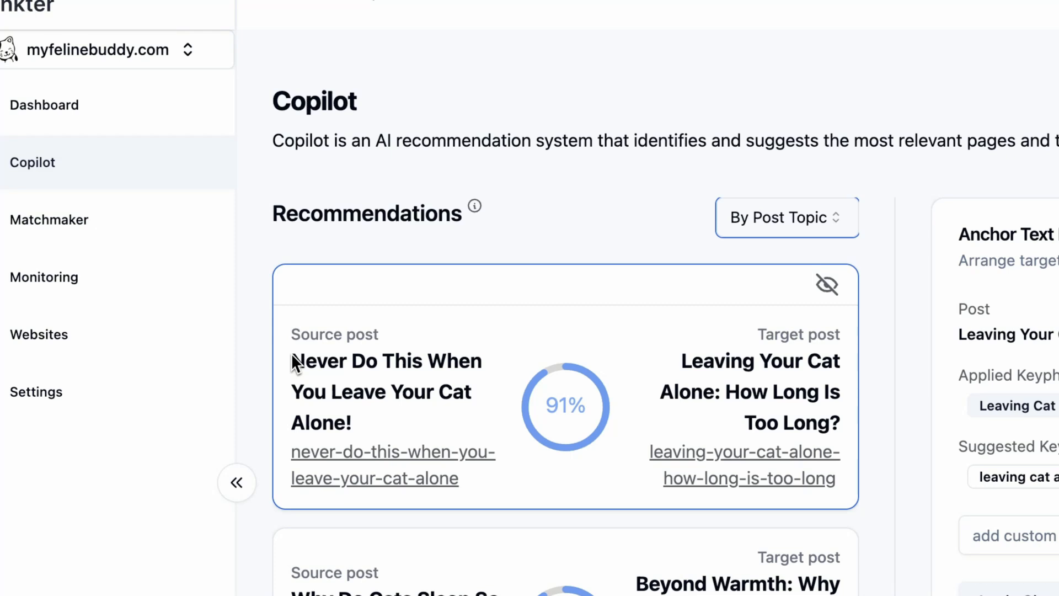
click(778, 221)
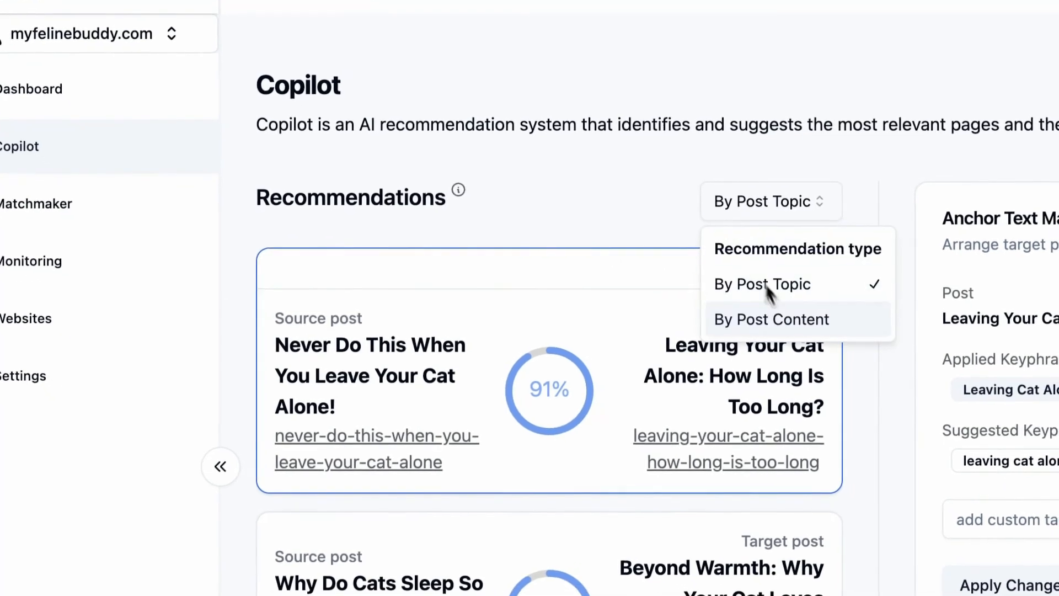
click(609, 217)
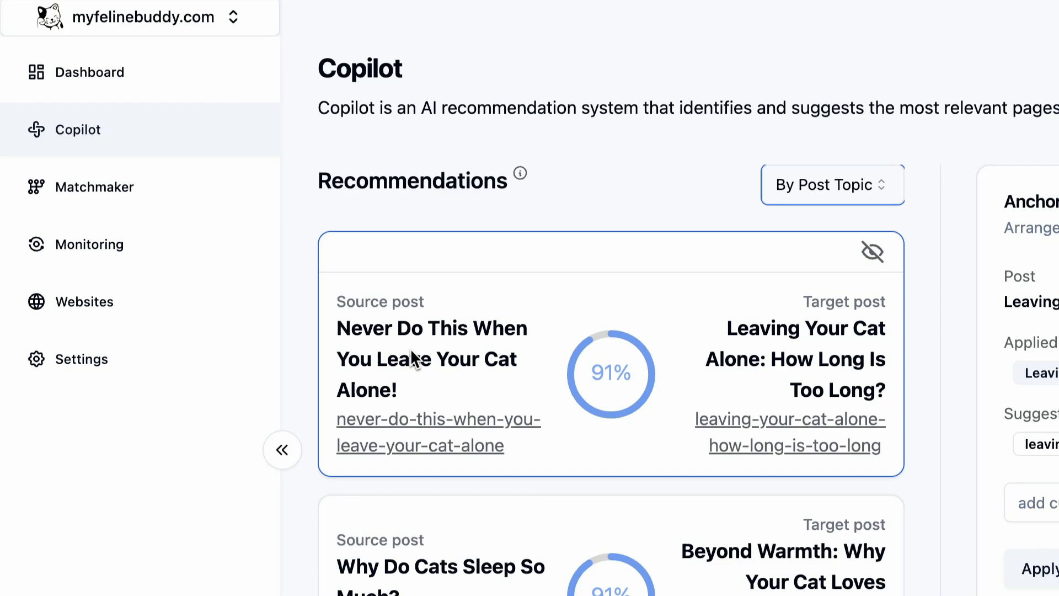
click(861, 184)
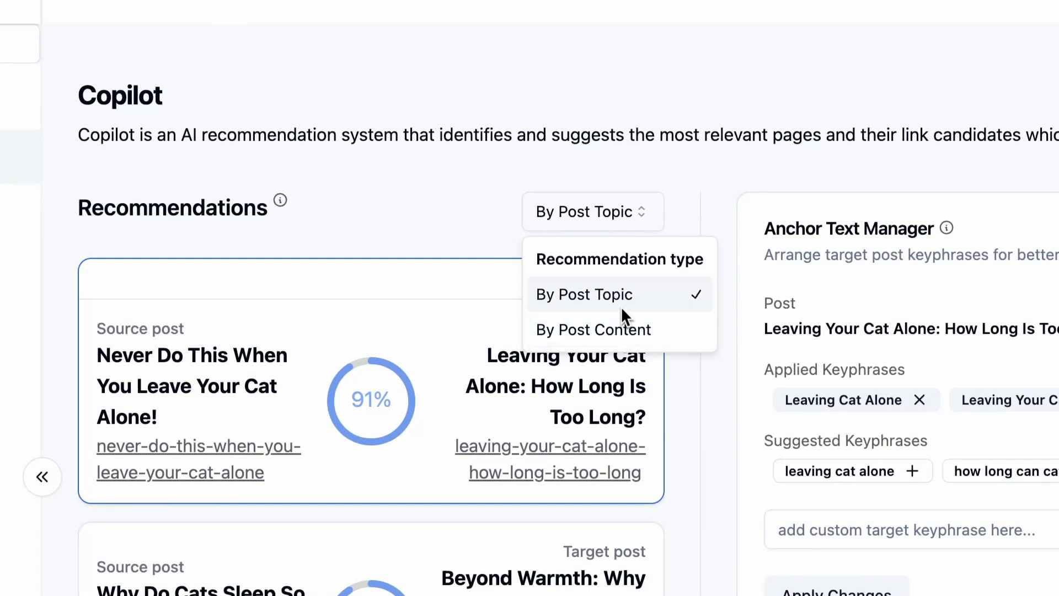
click(428, 219)
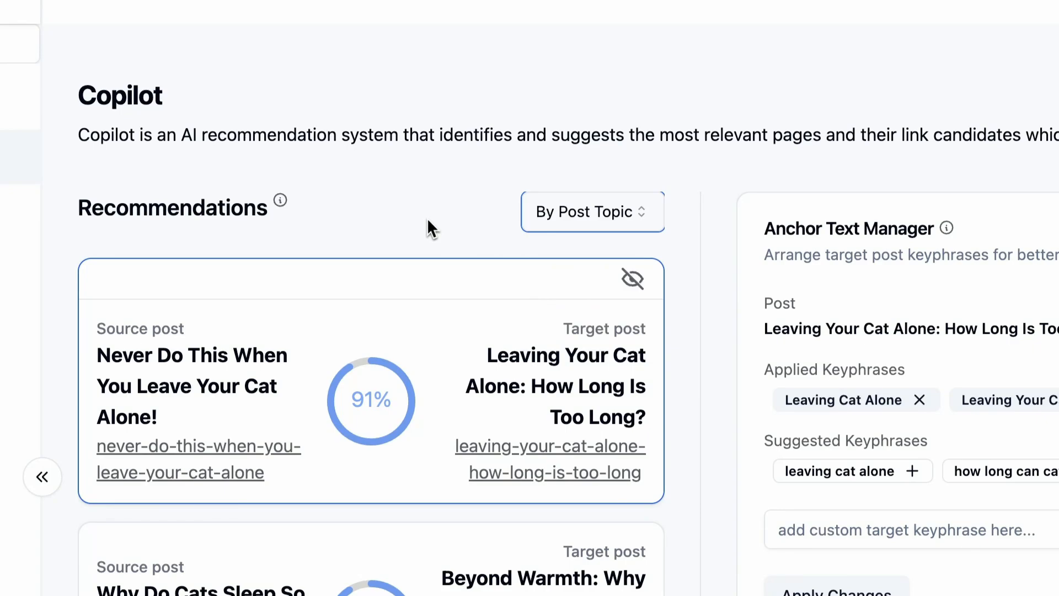
Review the remaining recommendations down to the page navigation and collapse the navigation sidebar.
scroll(426, 221, down, 10)
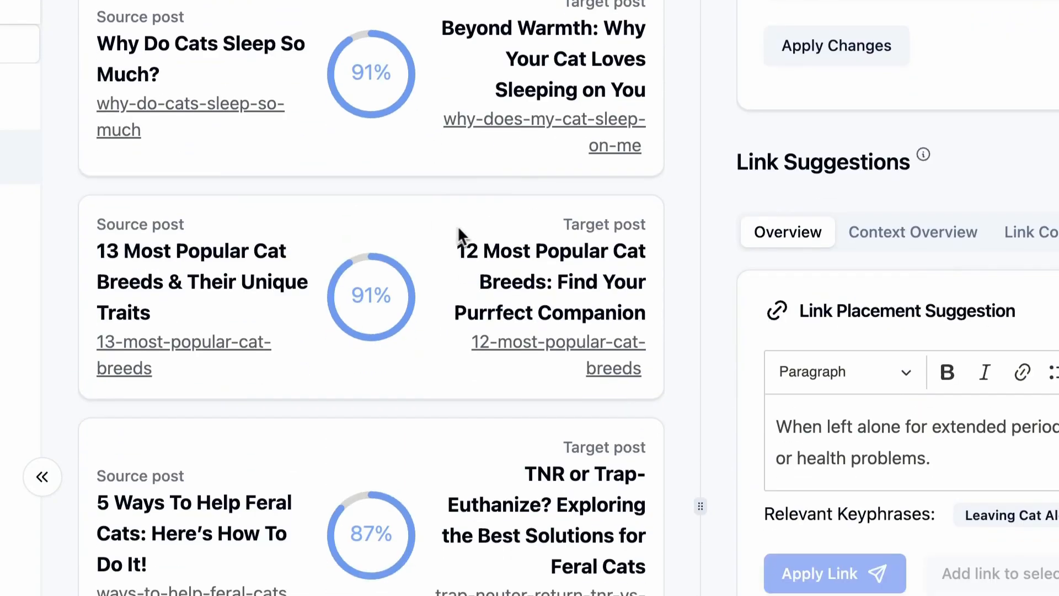
scroll(458, 226, down, 10)
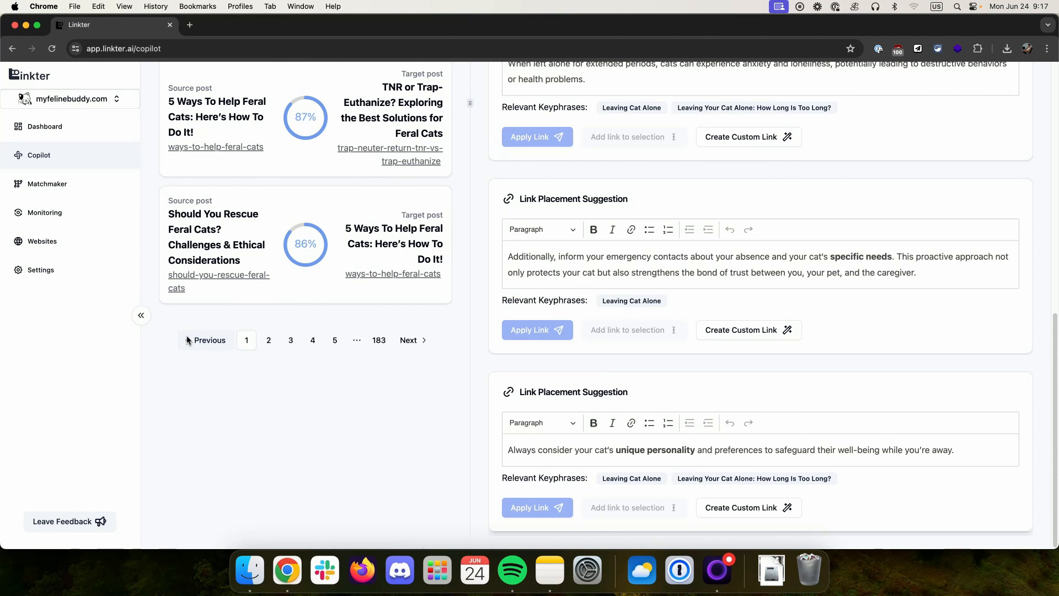
click(141, 315)
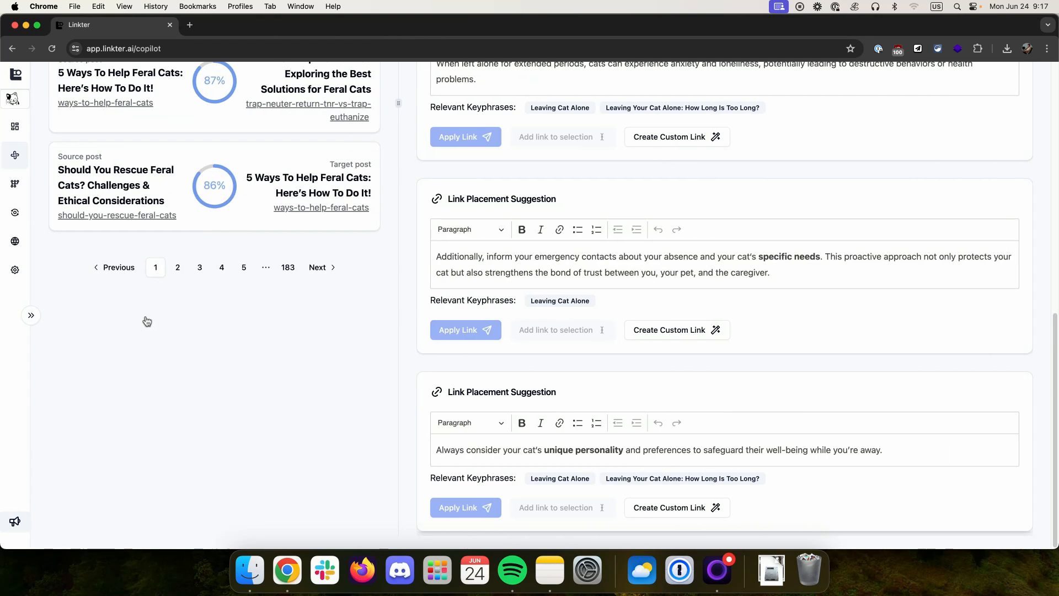
Examine the Anchor Text Manager for the post "Leaving Your Cat Alone: How Long Is Too Long?".
scroll(287, 313, up, 5)
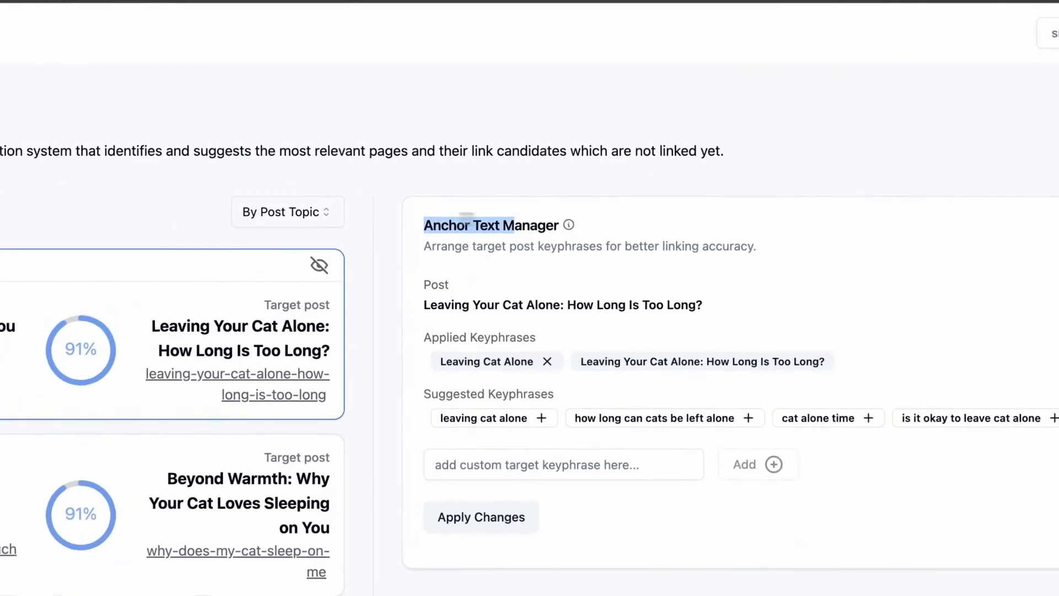
drag(425, 197, 504, 194)
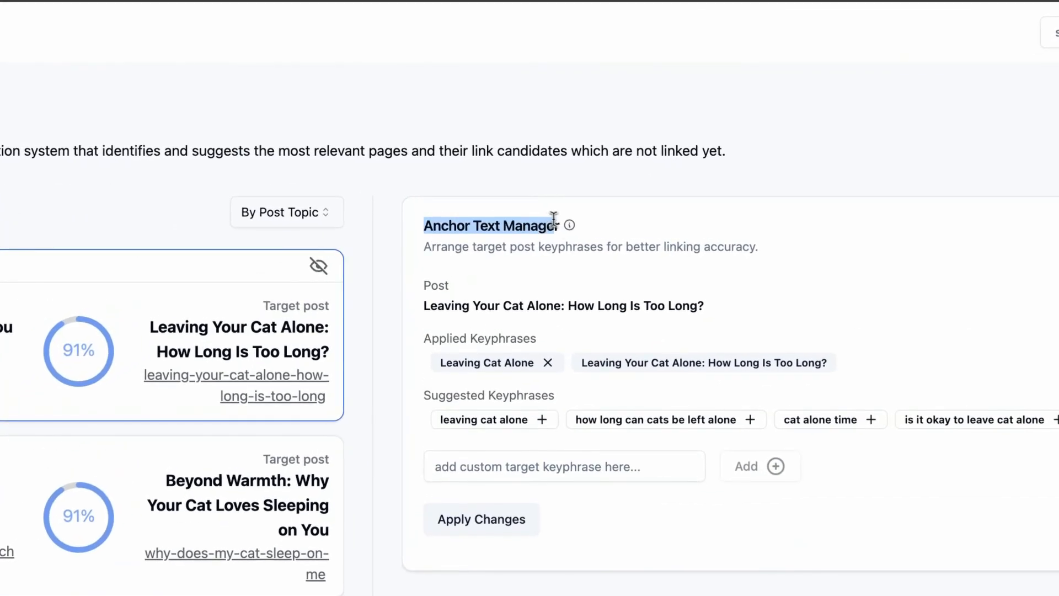
click(600, 227)
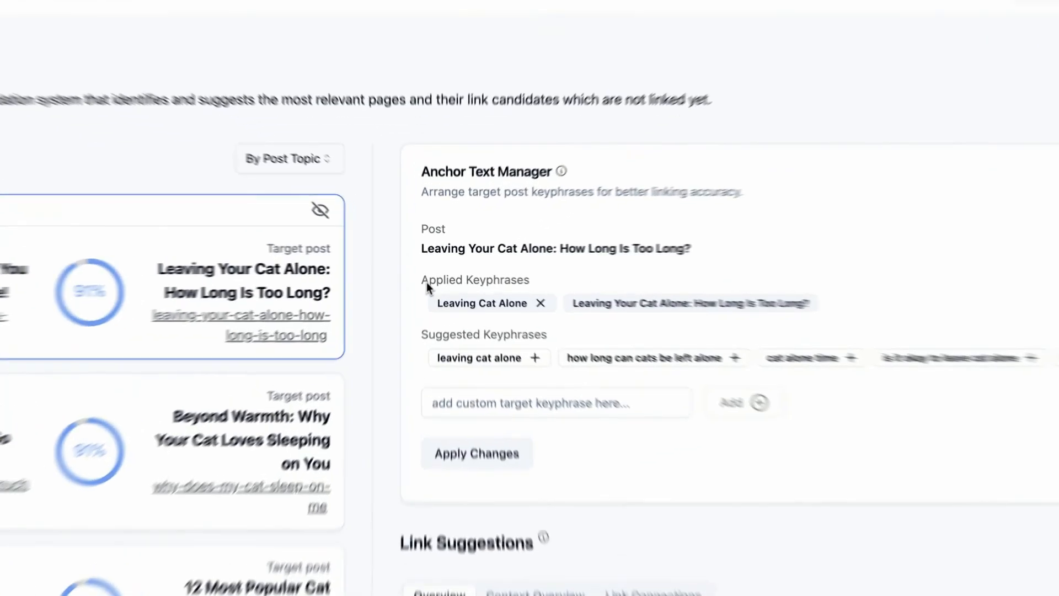
Compare the keyphrases of the second recommendation's target post with the applied and suggested keyphrases of "Leaving Your Cat Alone: How Long Is Too Long?".
drag(431, 273, 546, 272)
click(546, 272)
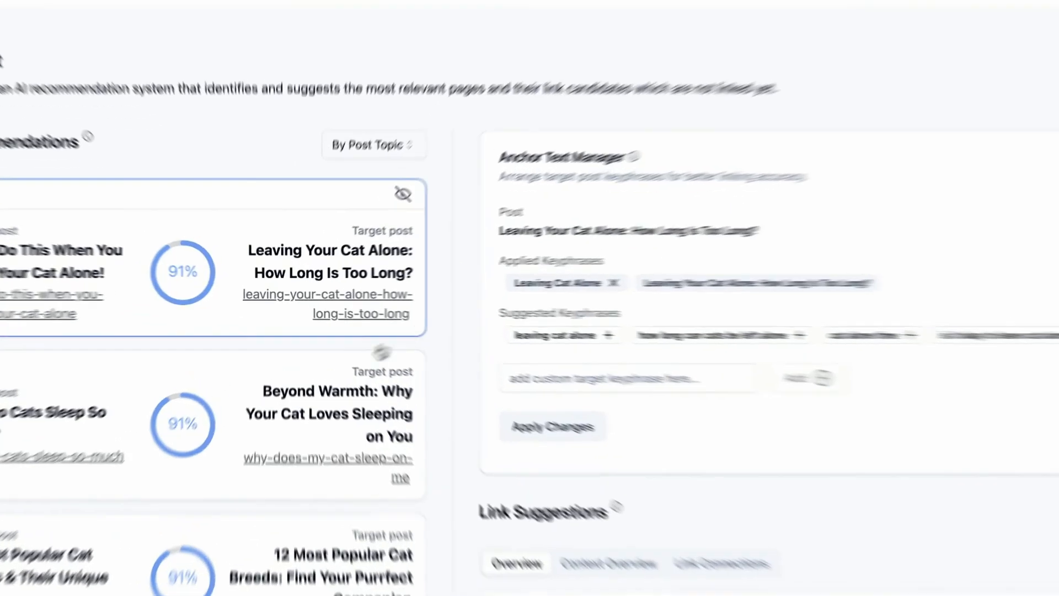
click(381, 353)
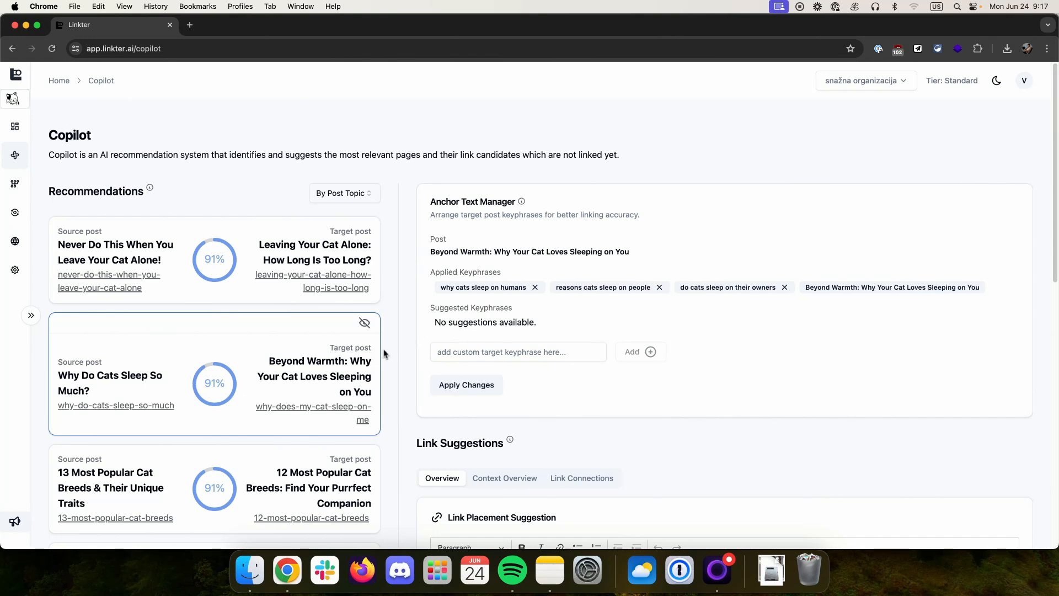
click(340, 255)
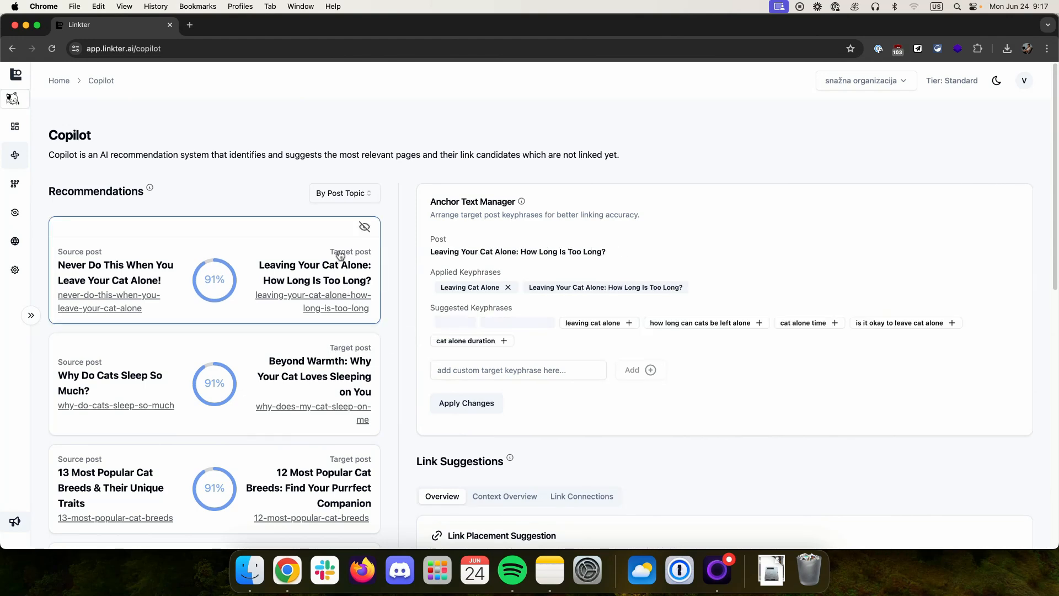
drag(429, 274, 501, 273)
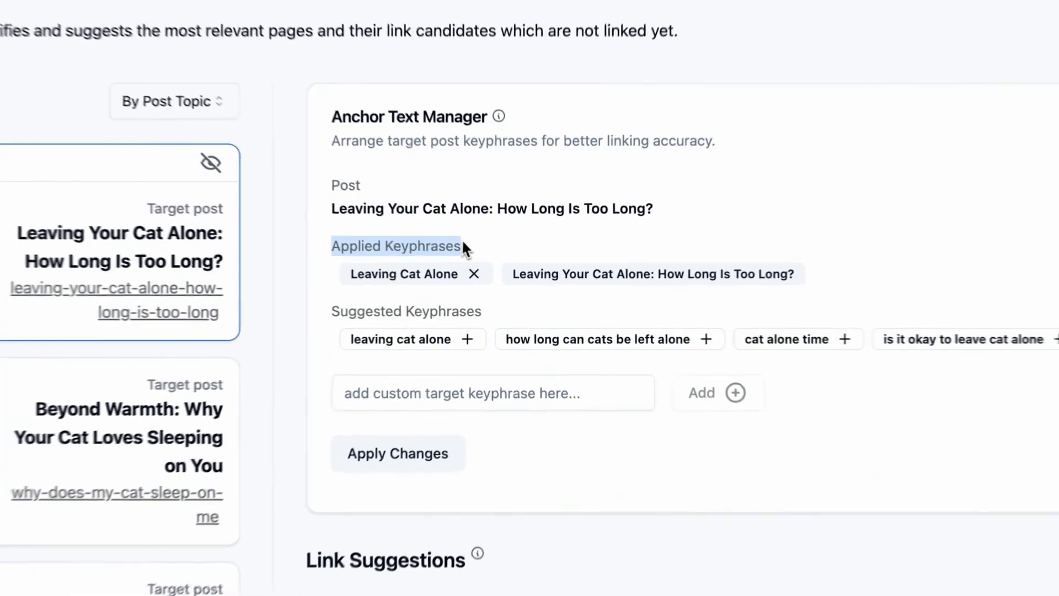
drag(422, 307, 531, 308)
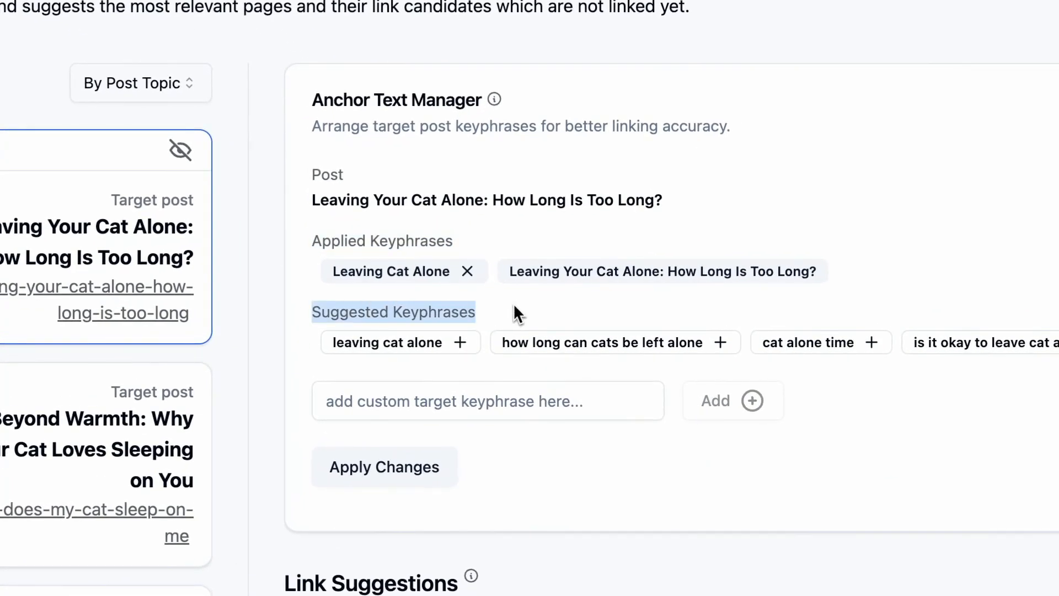
click(516, 308)
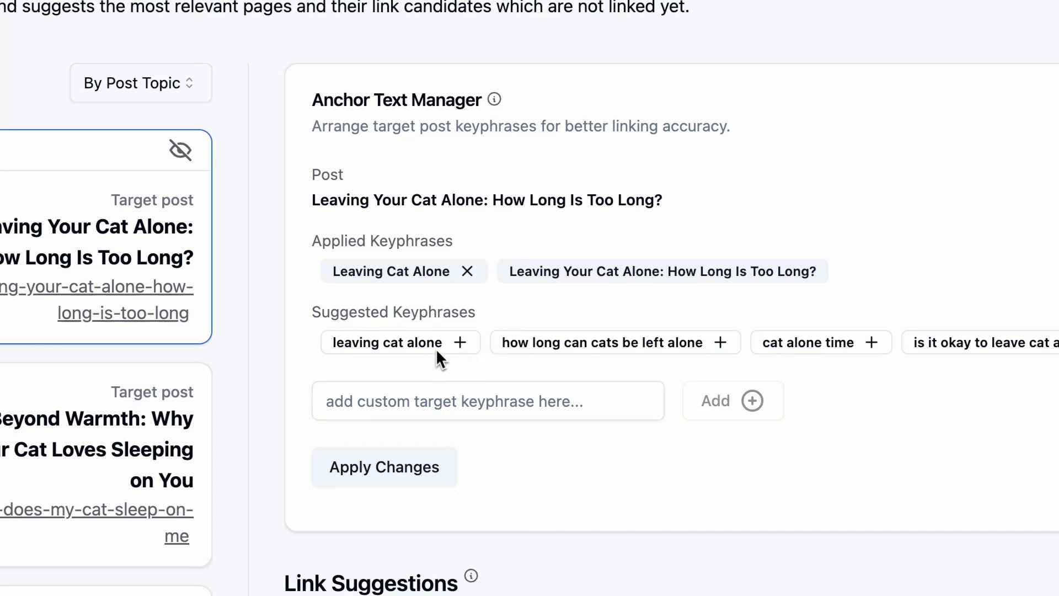
Add the suggested keyphrases "cat alone time", "is it okay to leave cat alone" and "leaving cat alone" to the applied keyphrases.
mouse_move(434, 349)
mouse_move(875, 350)
click(627, 299)
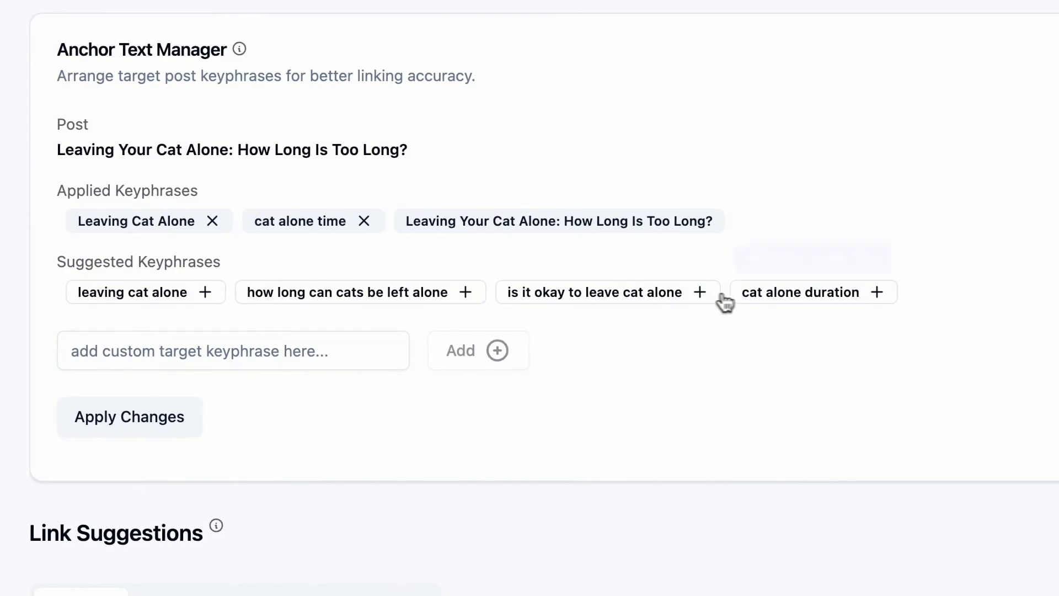
click(706, 293)
click(205, 293)
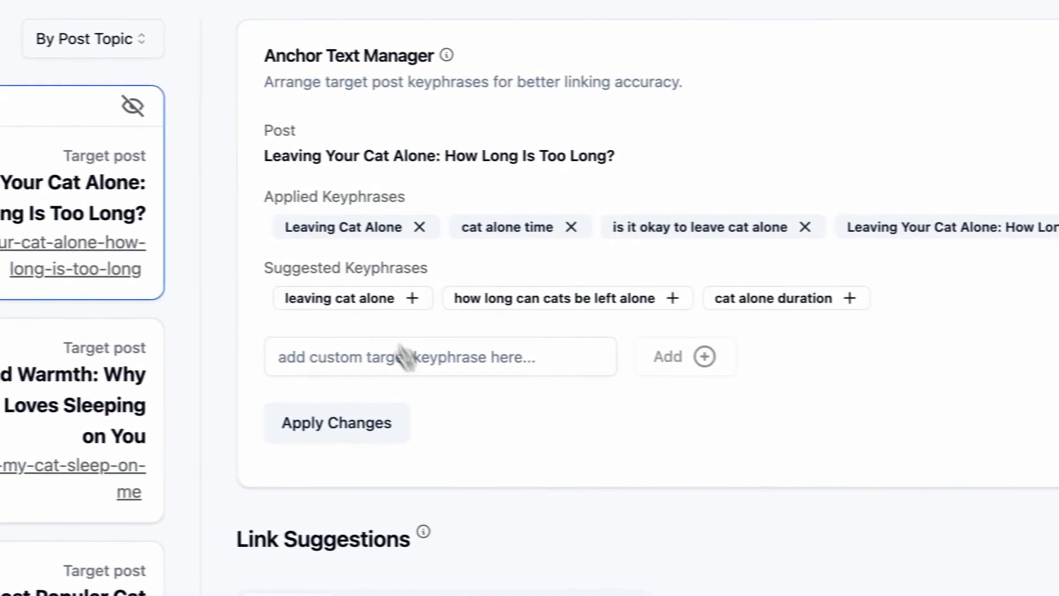
Add the custom target keyphrase "how long can you leave your cat alone" and apply the keyphrase changes.
click(207, 363)
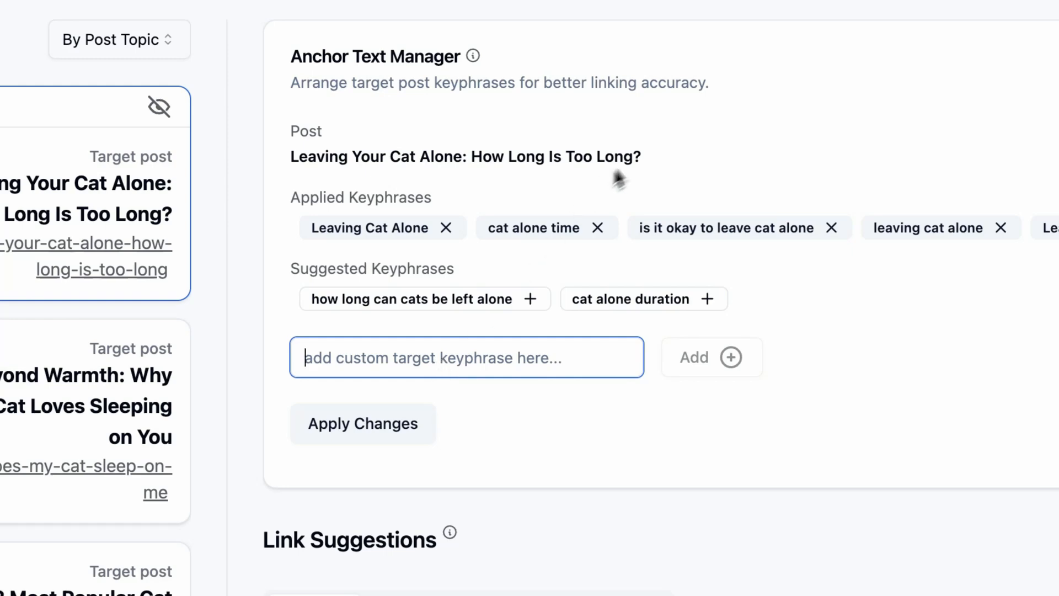
drag(667, 156, 329, 160)
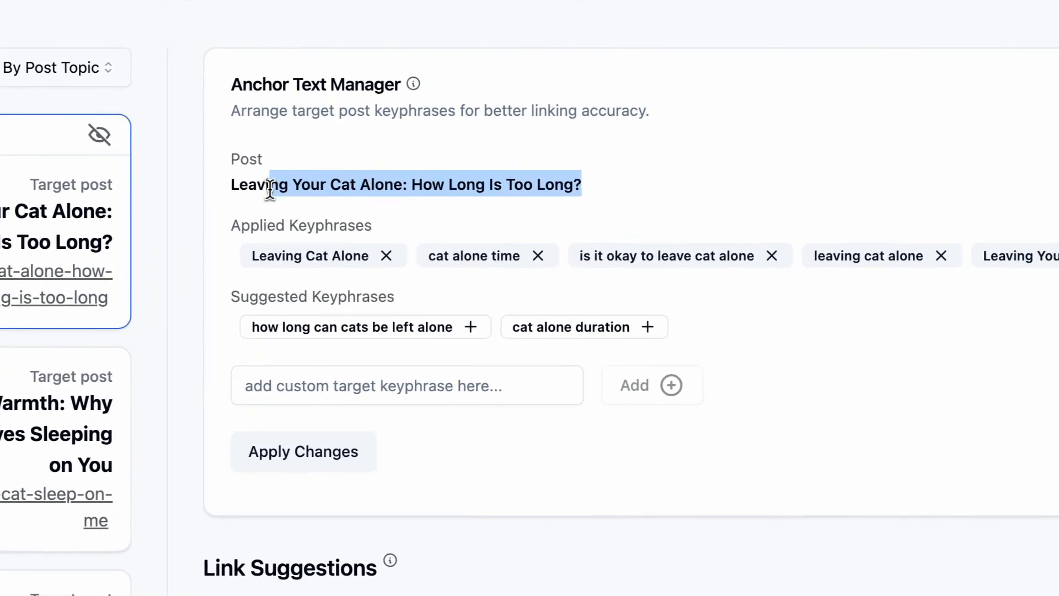
click(303, 184)
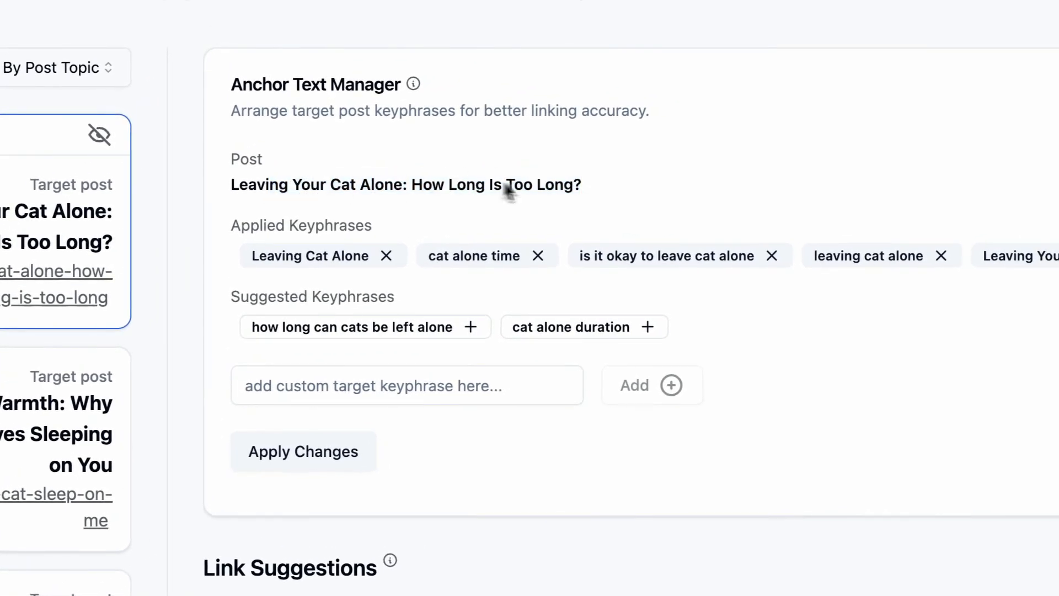
drag(583, 184, 451, 187)
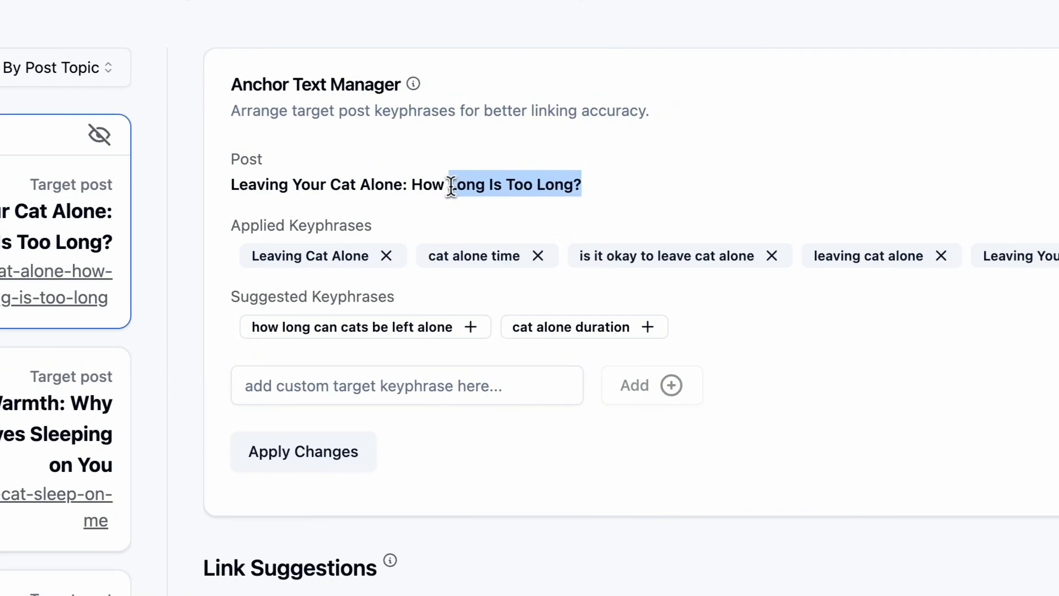
click(395, 389)
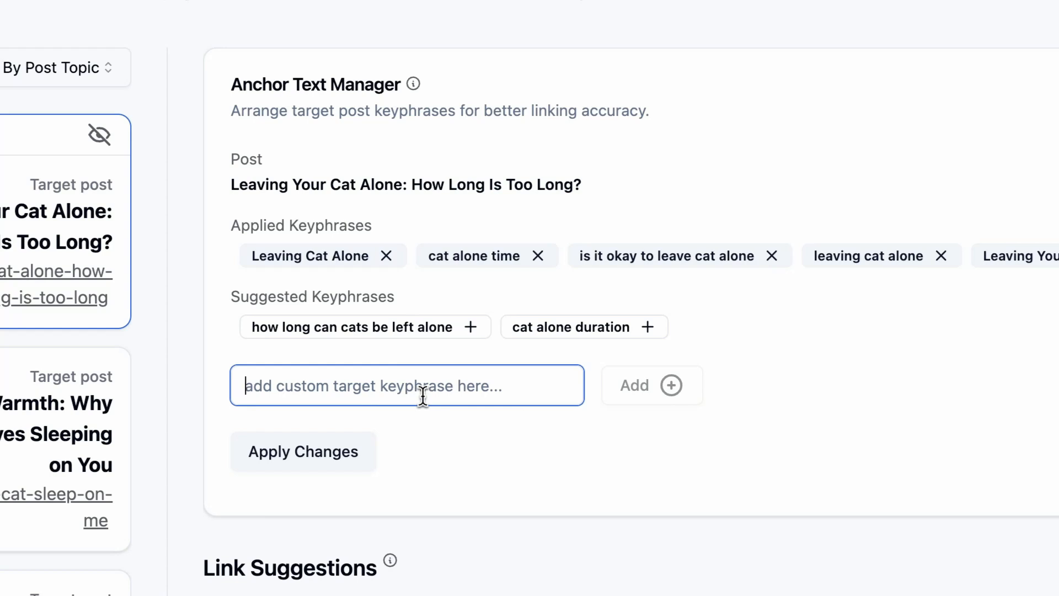
text(how l)
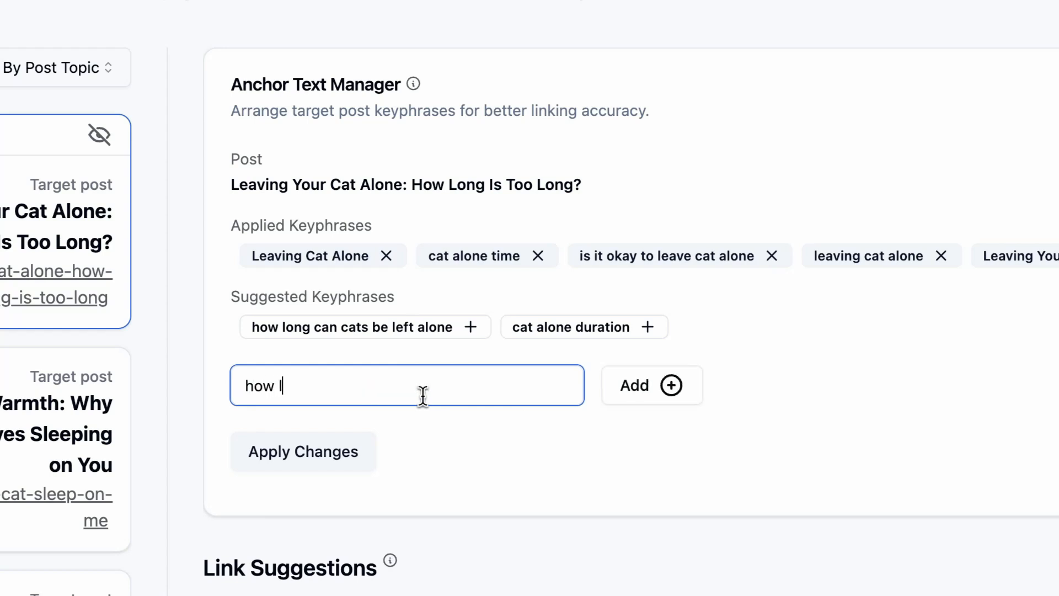
text(ong can you le)
text(ave your cat alone)
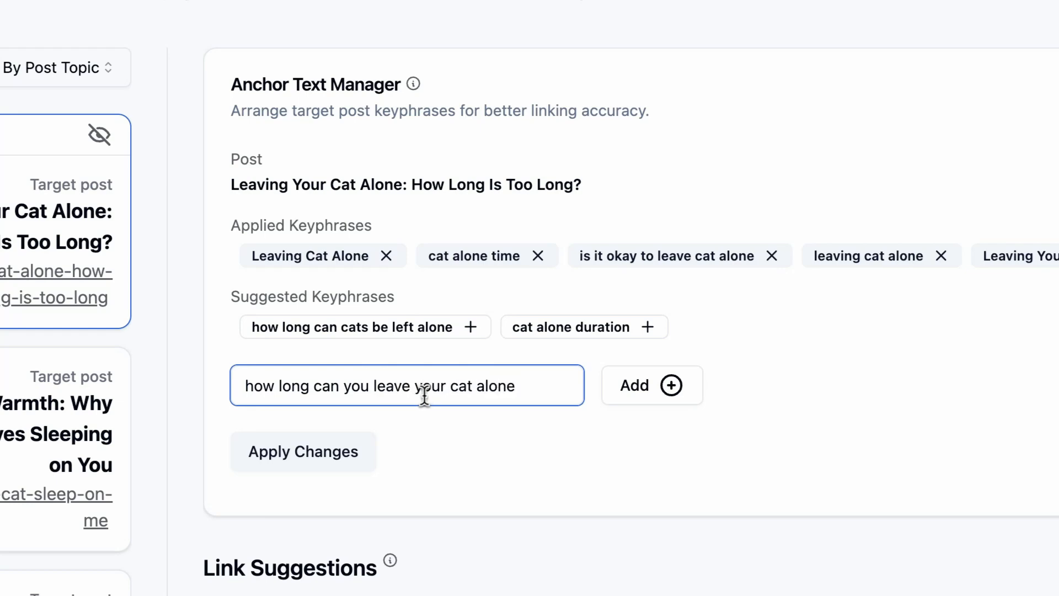
click(609, 381)
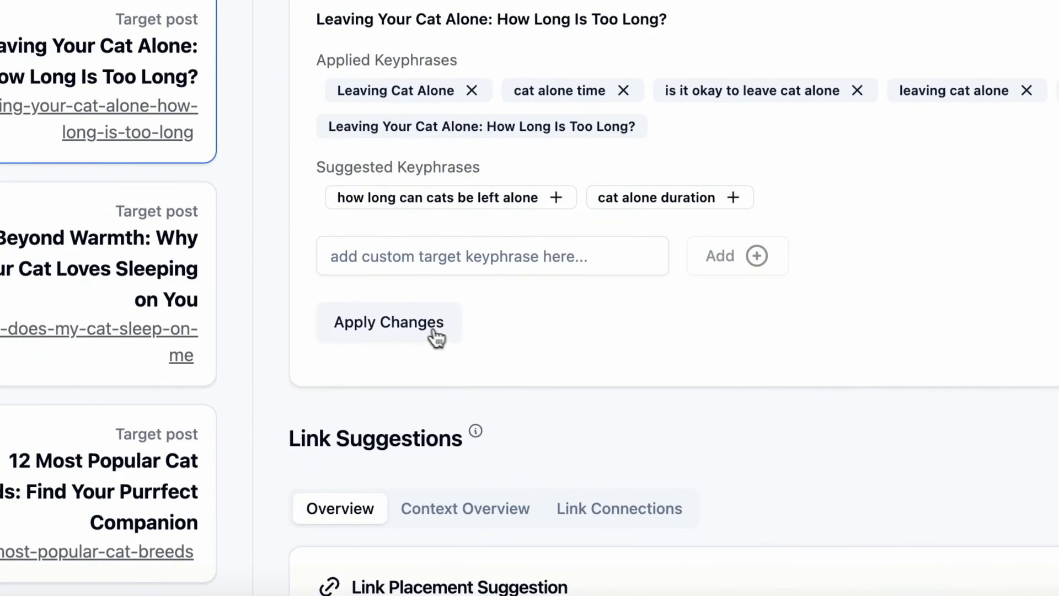
click(436, 338)
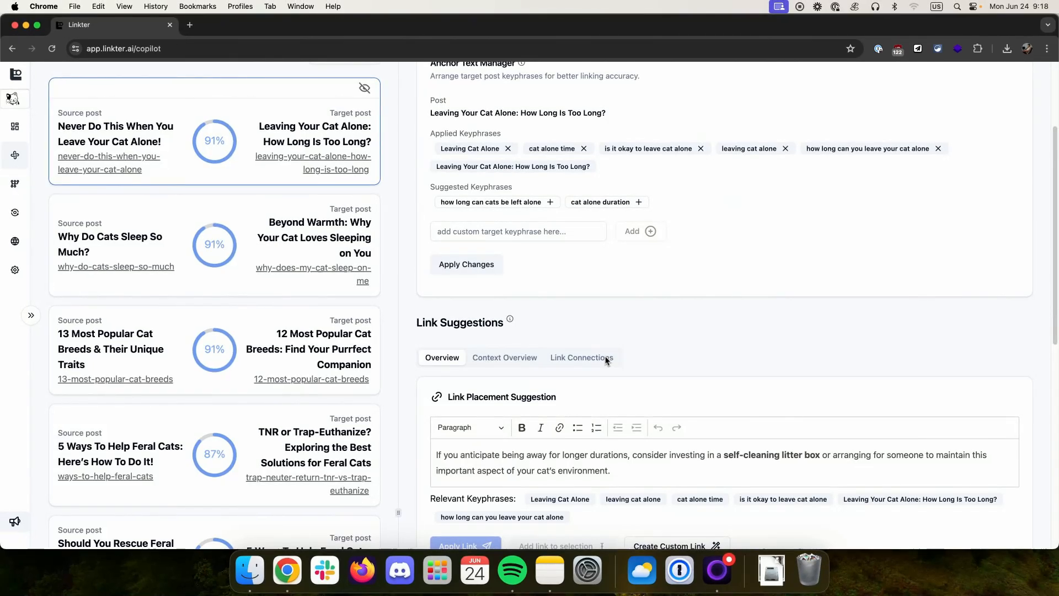
Examine the Link Placement Suggestions for the first post pair, including the suggested paragraphs and their relevant keyphrases.
scroll(601, 359, up, 2)
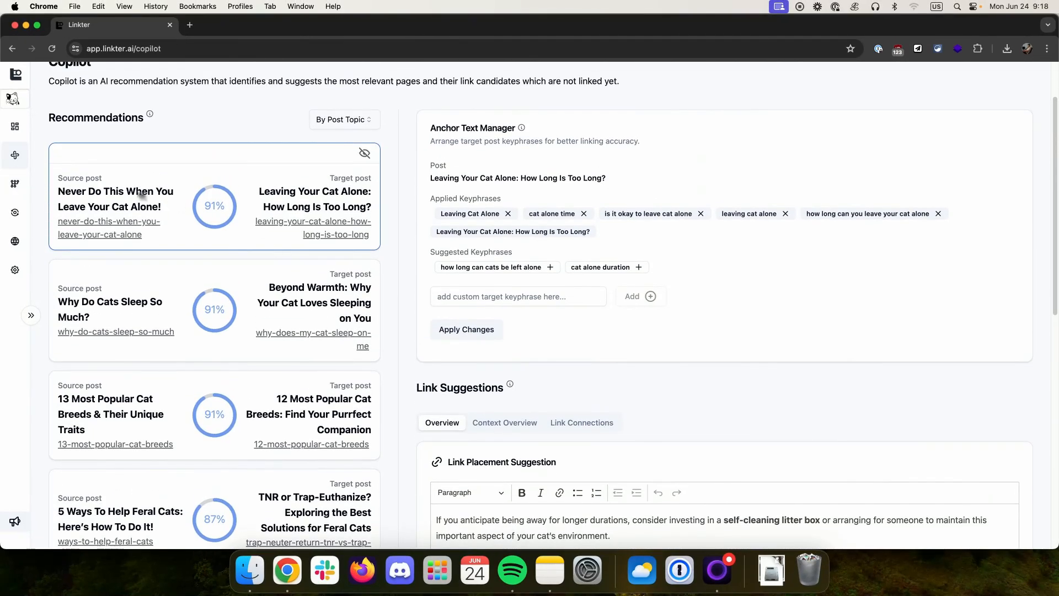
scroll(552, 380, down, 2)
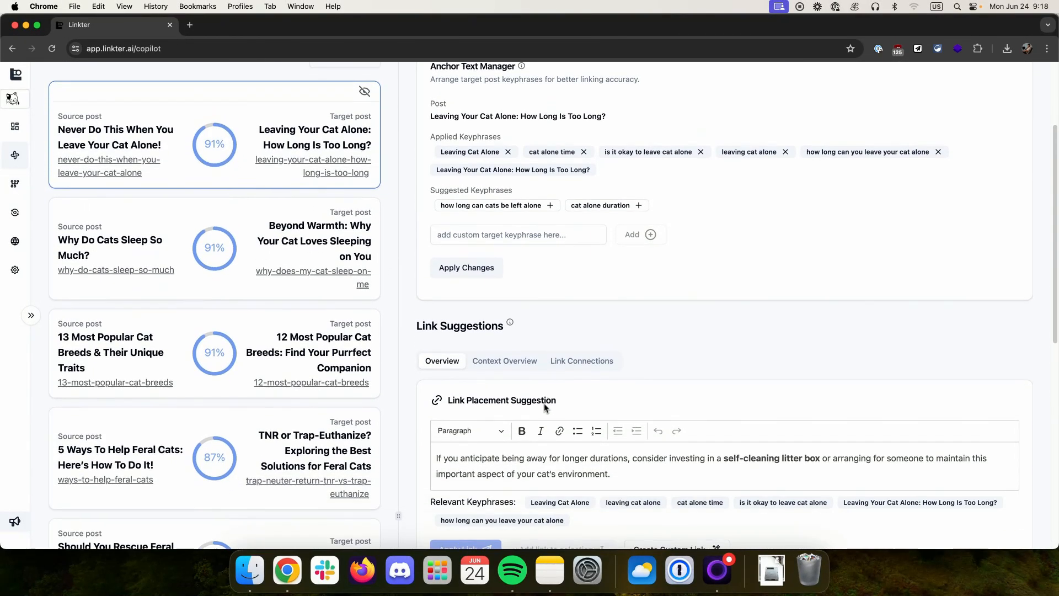
scroll(552, 374, down, 3)
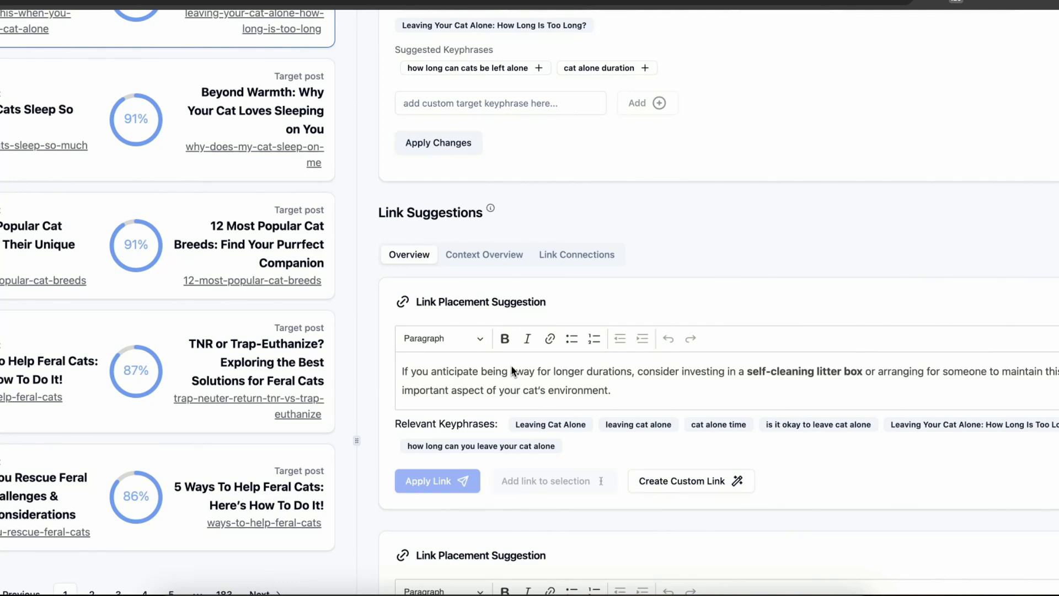
scroll(507, 371, down, 1)
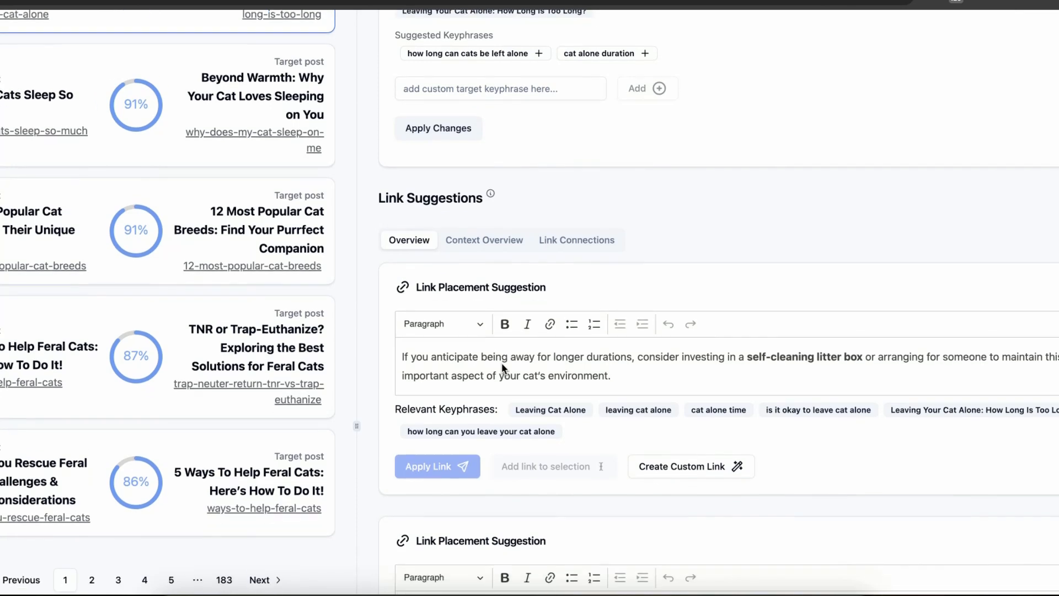
scroll(503, 367, down, 1)
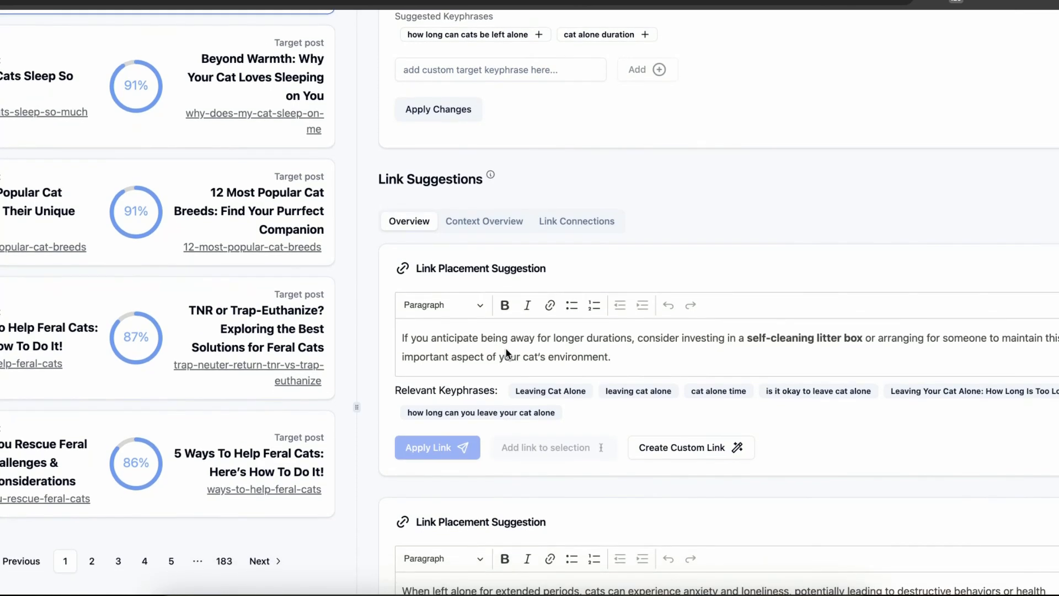
scroll(546, 301, down, 1)
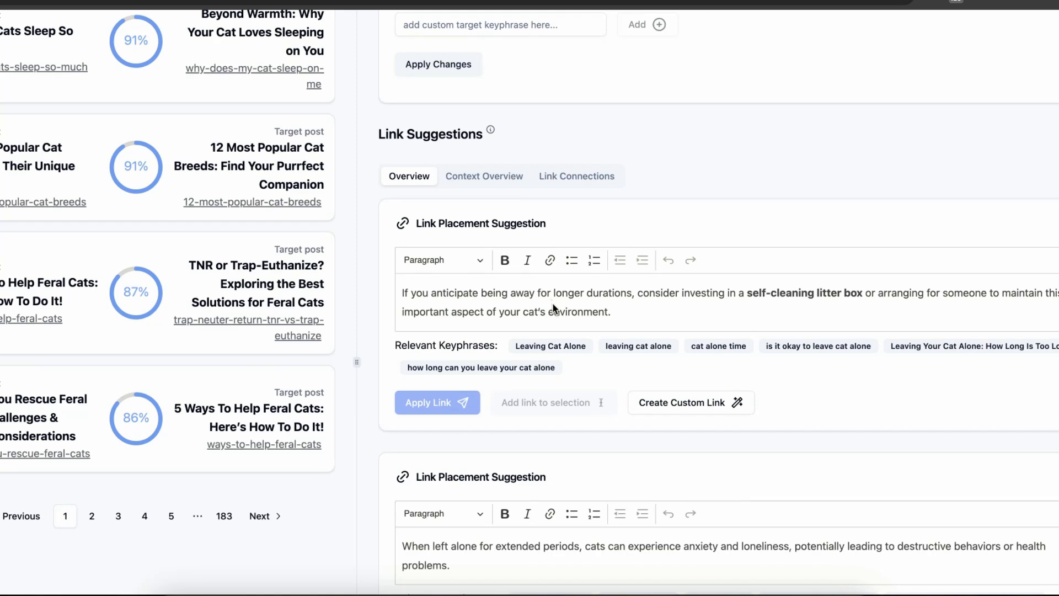
scroll(554, 307, down, 10)
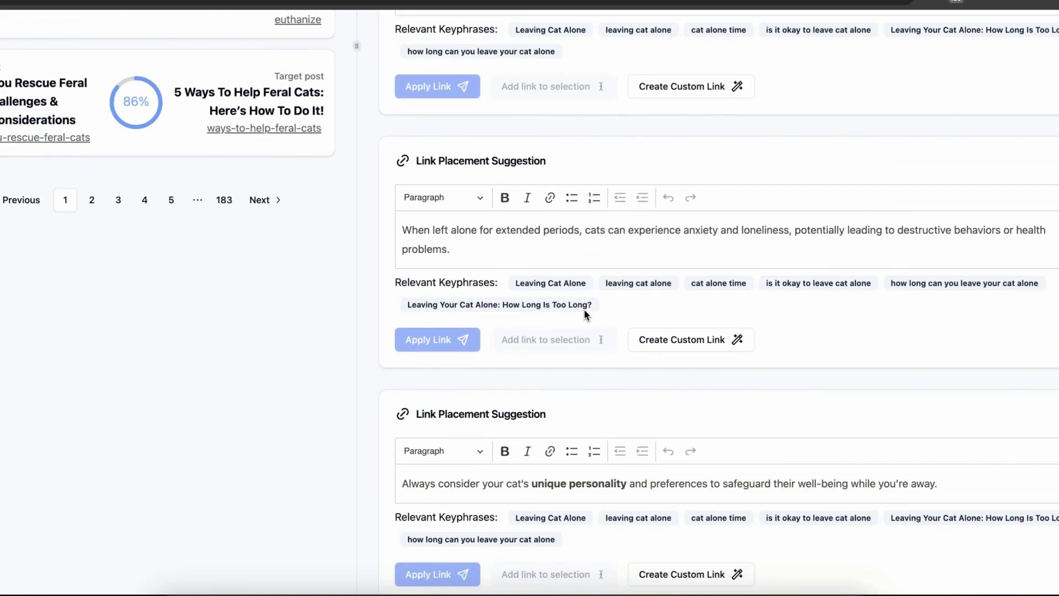
mouse_move(585, 312)
Check the applied keyphrases in the Anchor Text Manager against the relevant keyphrases of every link placement suggestion.
scroll(695, 322, up, 14)
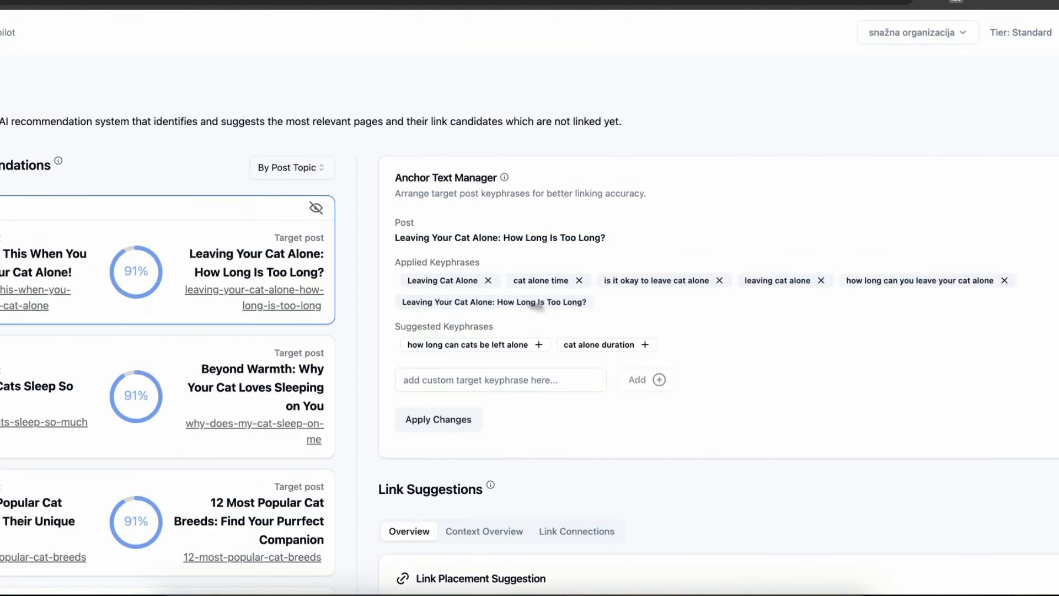
scroll(705, 293, down, 1)
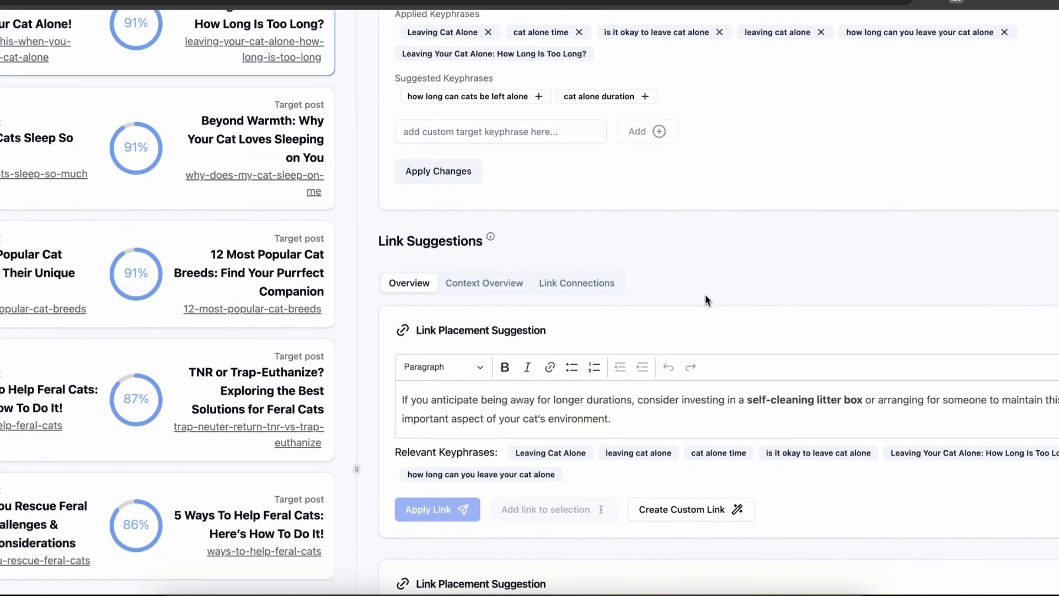
scroll(704, 297, down, 1)
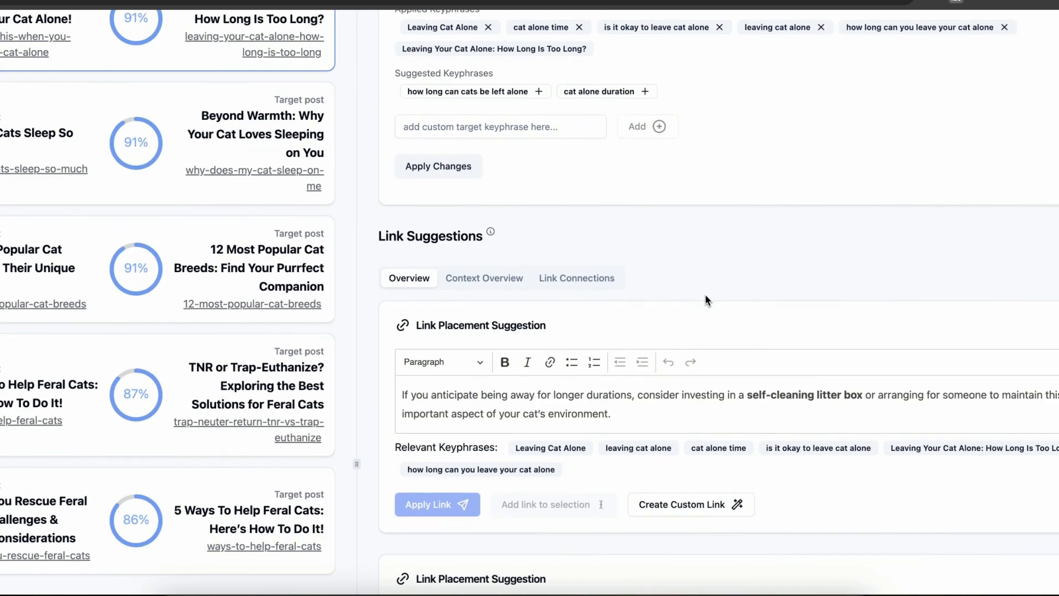
scroll(706, 297, down, 8)
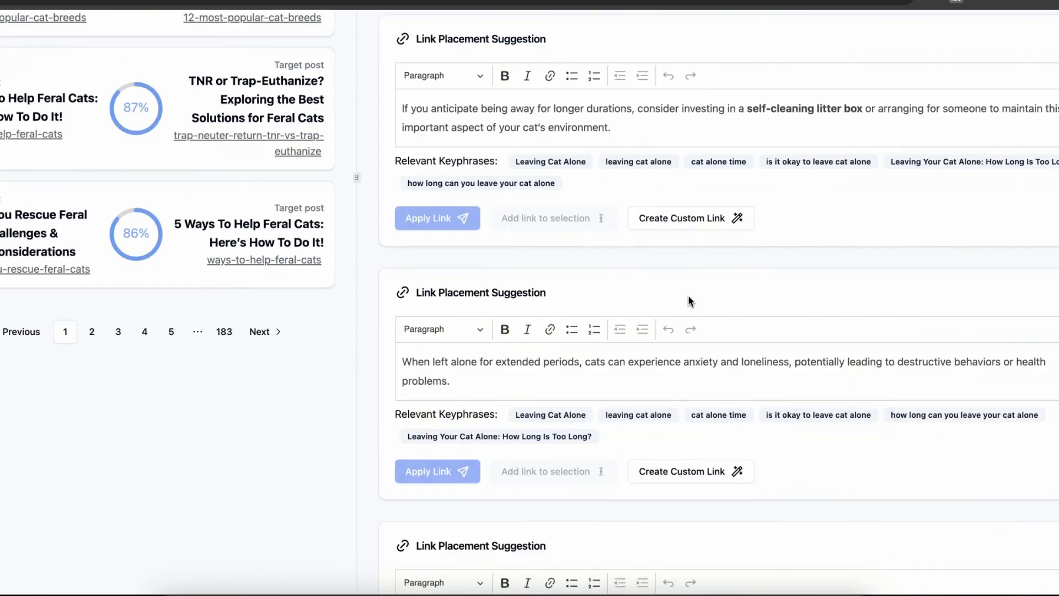
scroll(687, 296, down, 5)
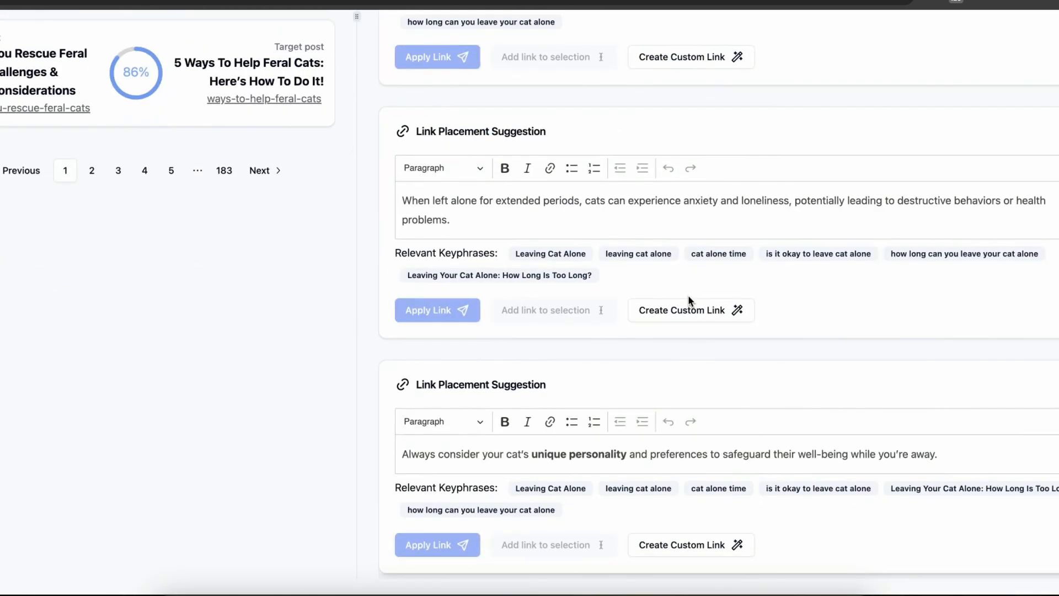
scroll(688, 297, up, 5)
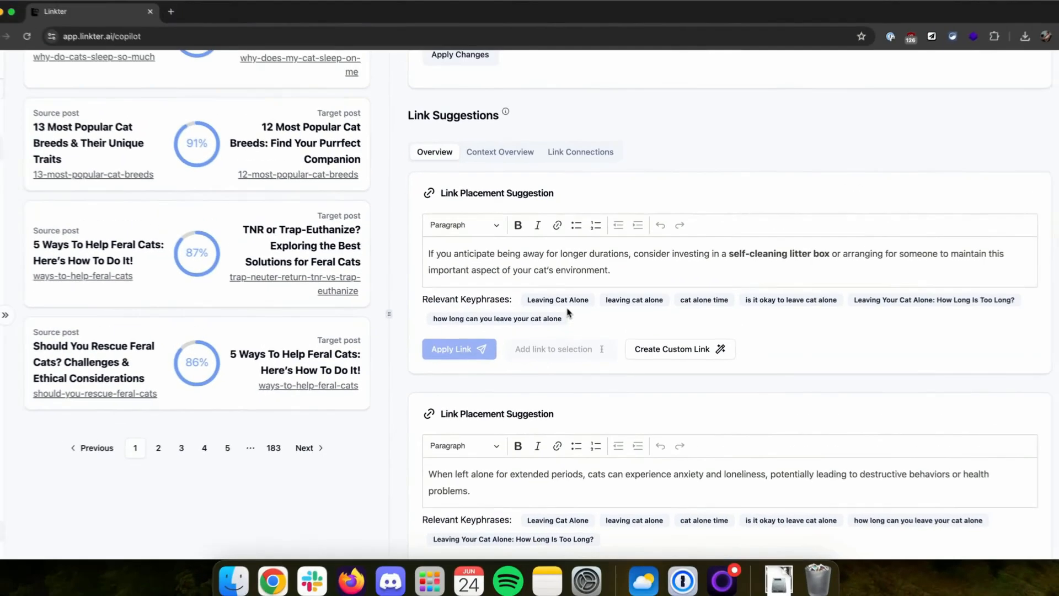
Open the Context Overview of the link suggestions and review where they sit within the source post's full text.
click(500, 152)
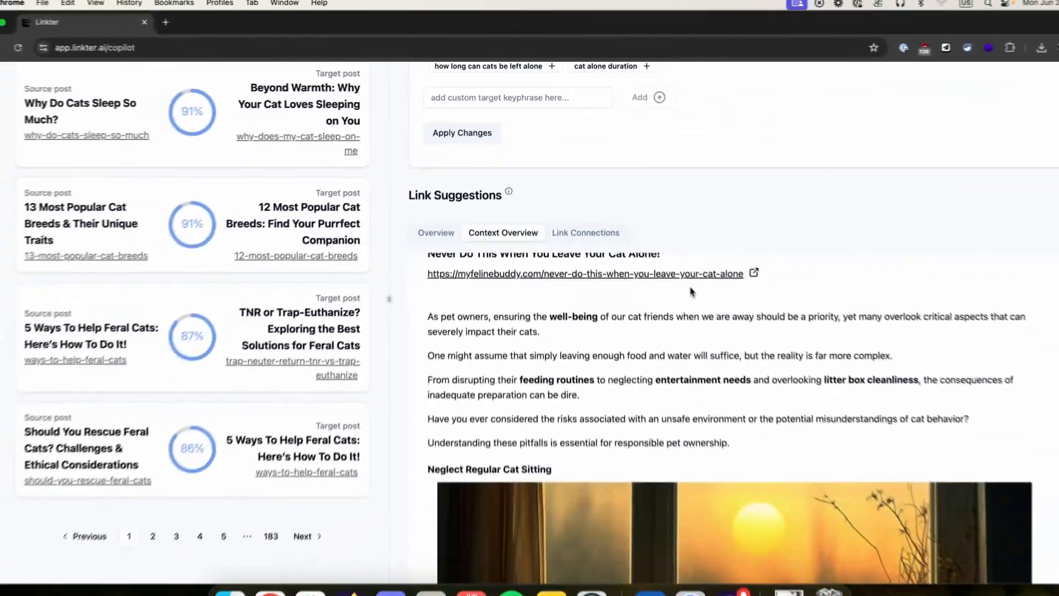
scroll(811, 543, down, 3)
scroll(670, 307, down, 10)
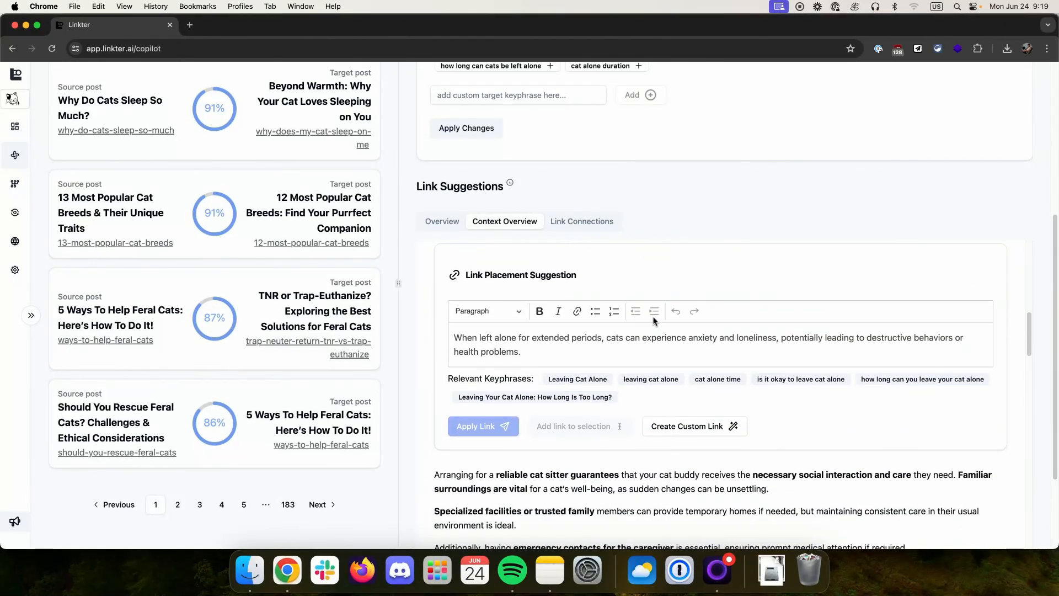
scroll(653, 321, down, 10)
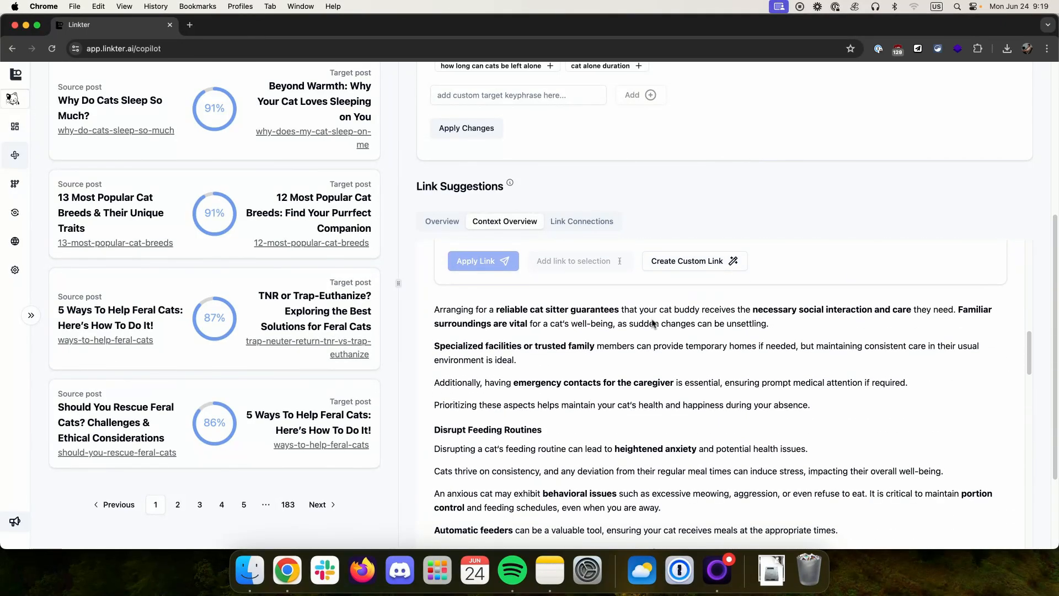
scroll(644, 333, down, 10)
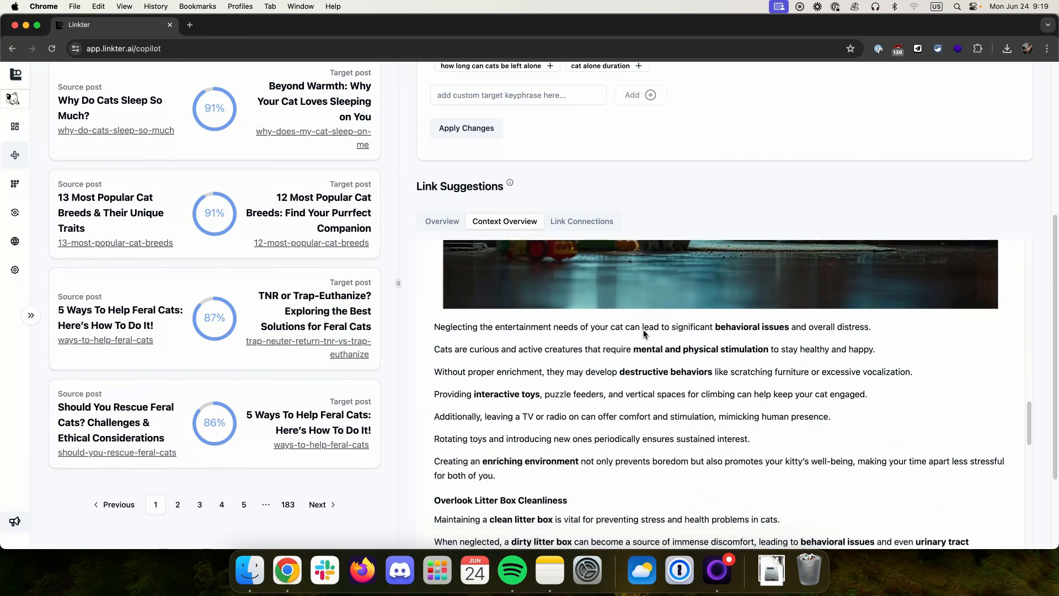
scroll(643, 333, down, 5)
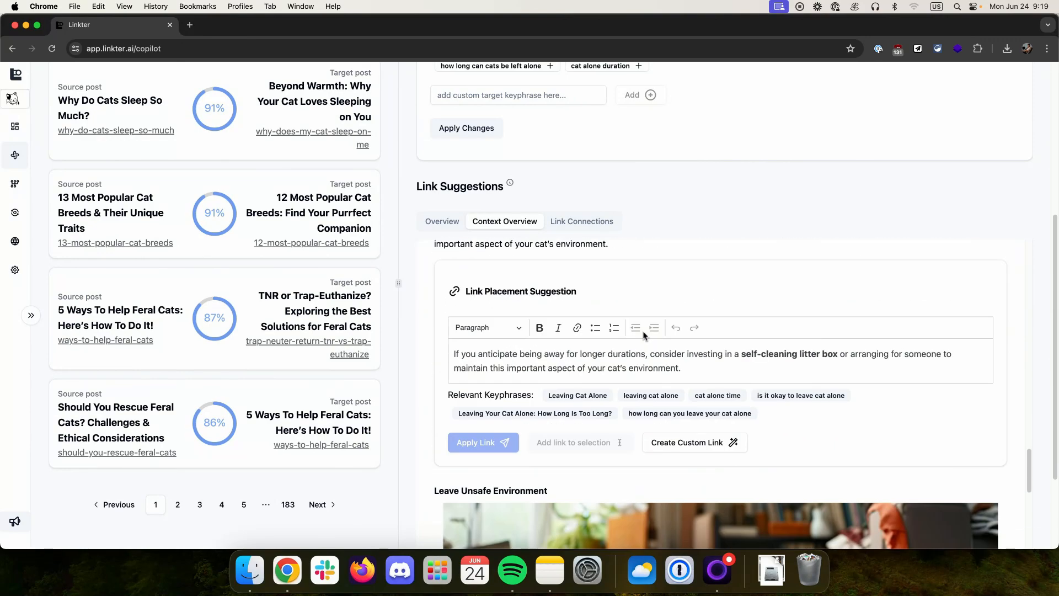
Examine the remaining link placement suggestions in the source post's text, down to the one closing the "Misunderstand Cat Behavior" section.
scroll(644, 334, down, 10)
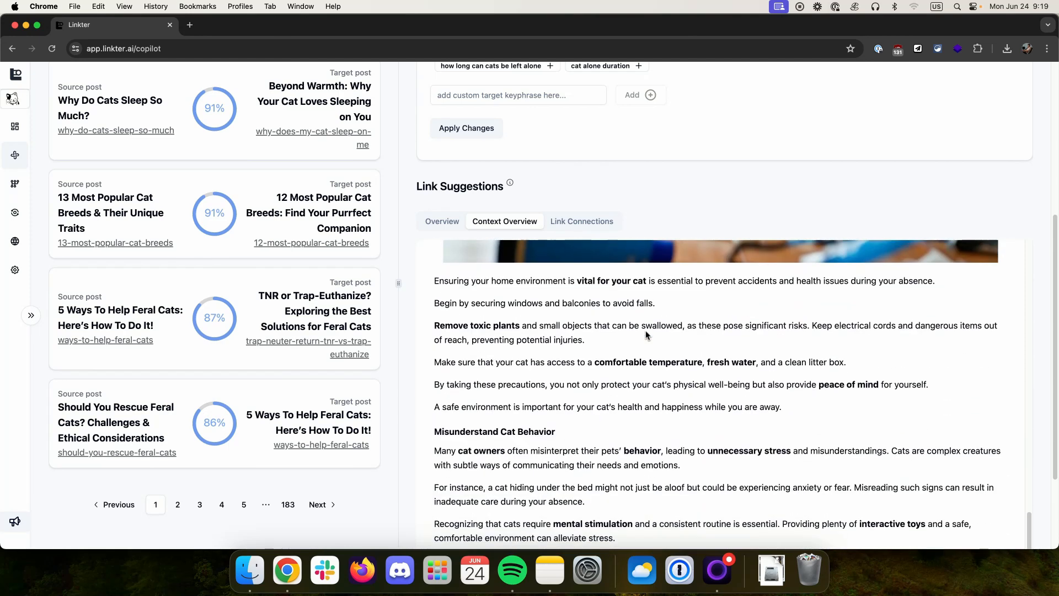
scroll(651, 333, down, 6)
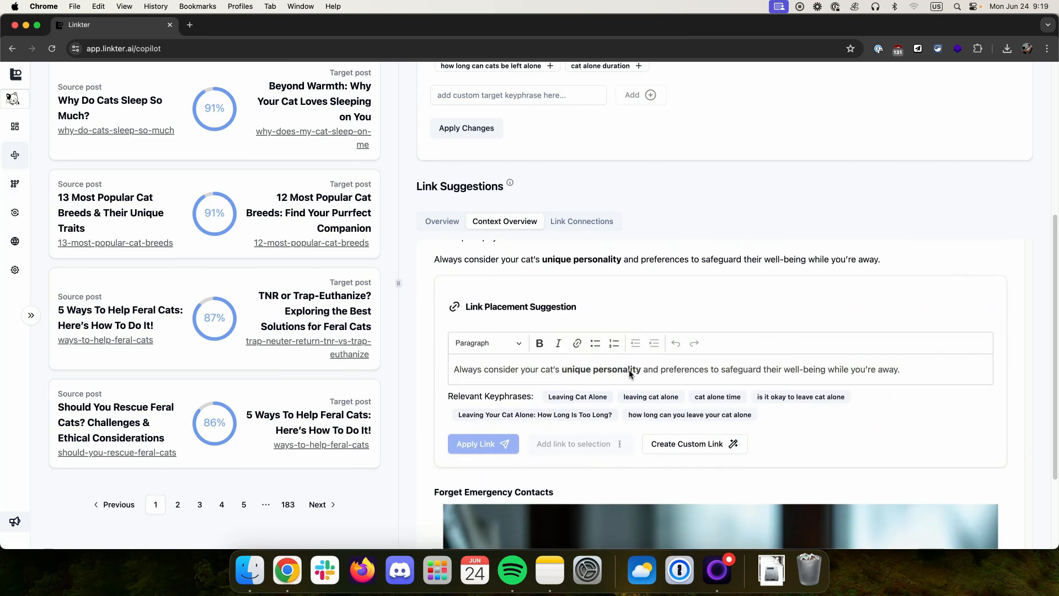
scroll(631, 372, down, 2)
scroll(630, 369, up, 5)
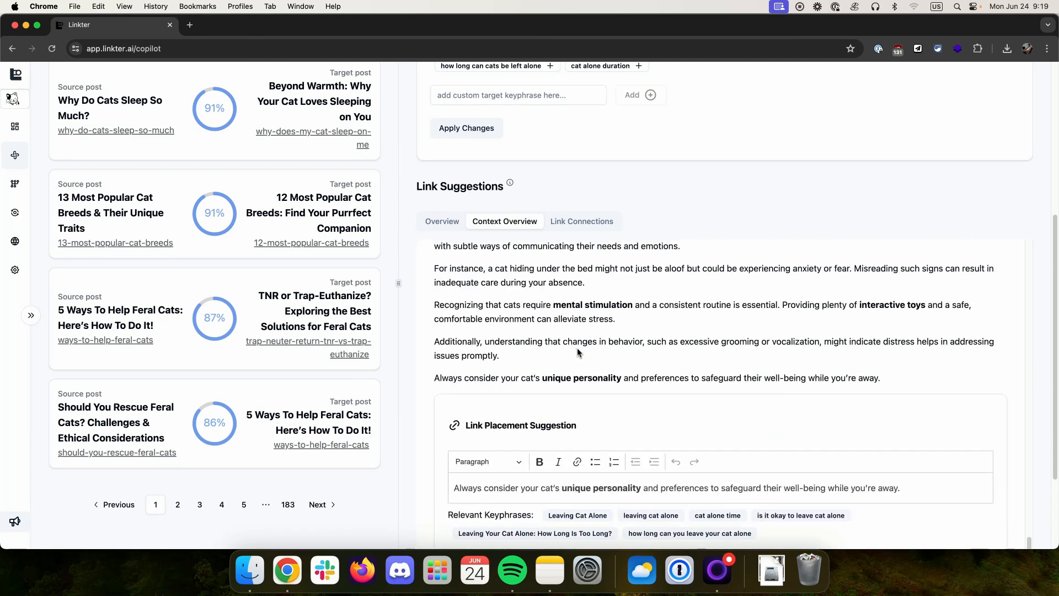
scroll(578, 347, down, 2)
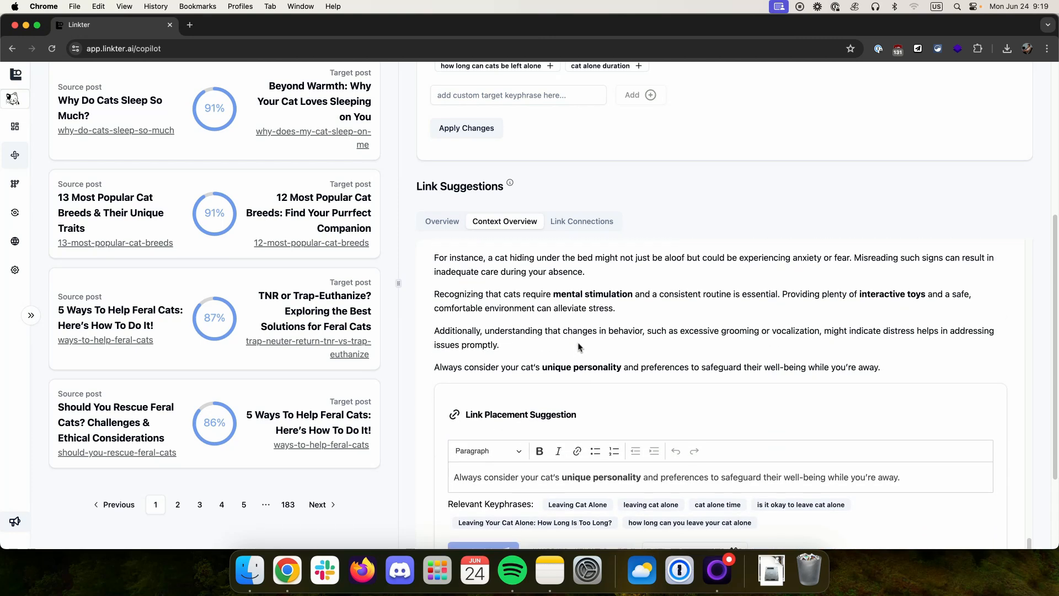
scroll(586, 349, down, 1)
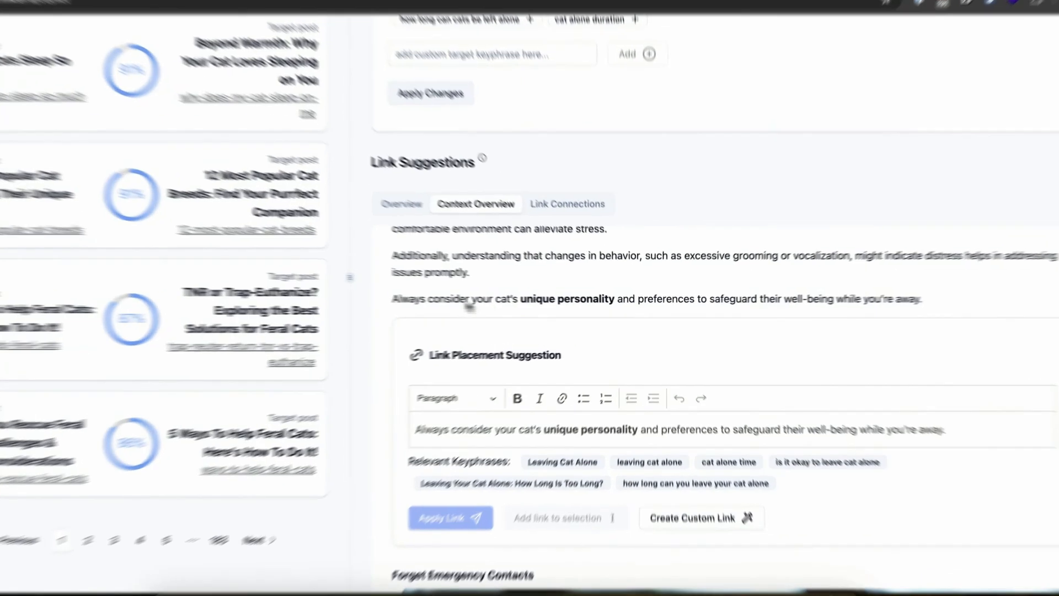
Compare the source paragraph "Always consider your cat's unique personality…" with the Link Placement Suggestion directly beneath it.
drag(434, 302, 745, 301)
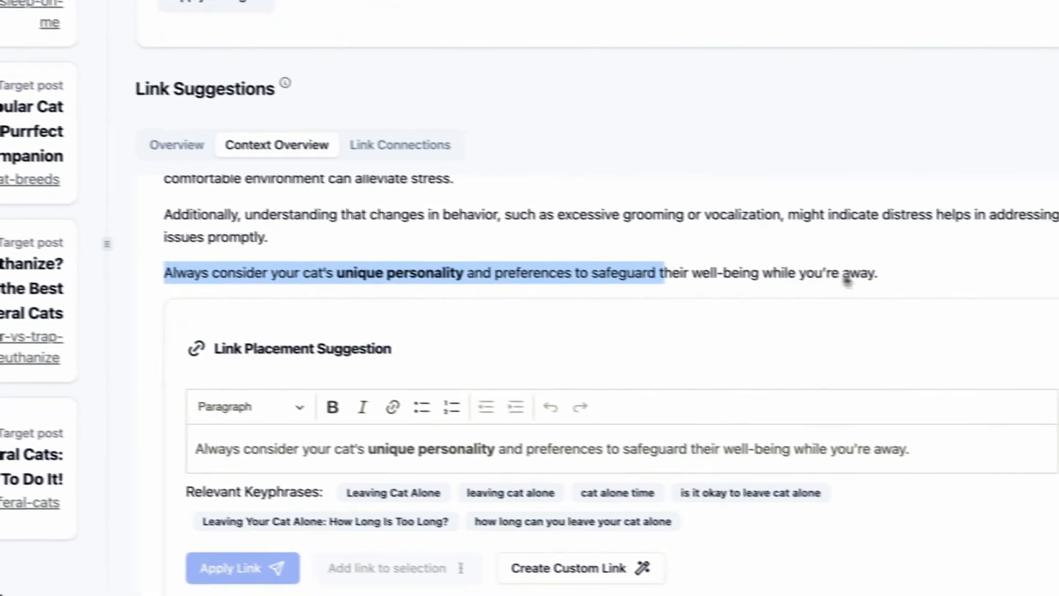
drag(877, 273, 532, 274)
click(305, 446)
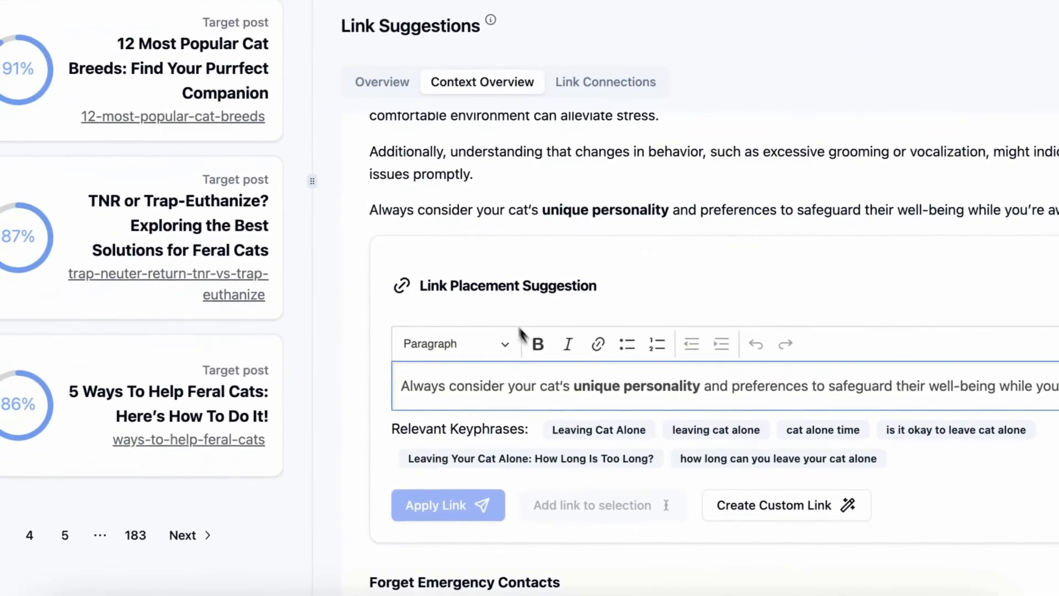
drag(214, 348, 351, 348)
drag(558, 284, 633, 288)
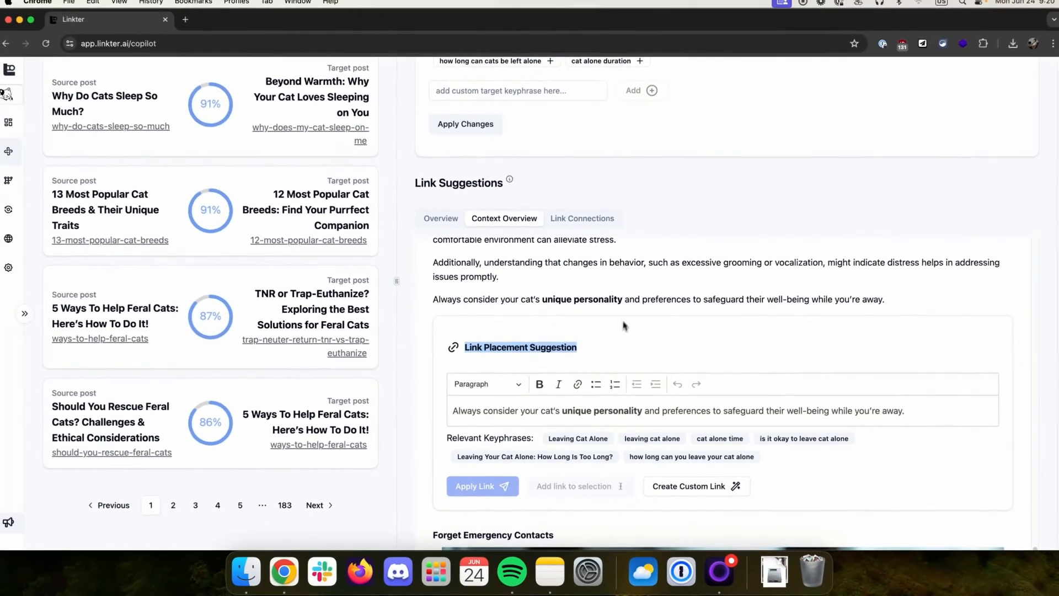
click(713, 155)
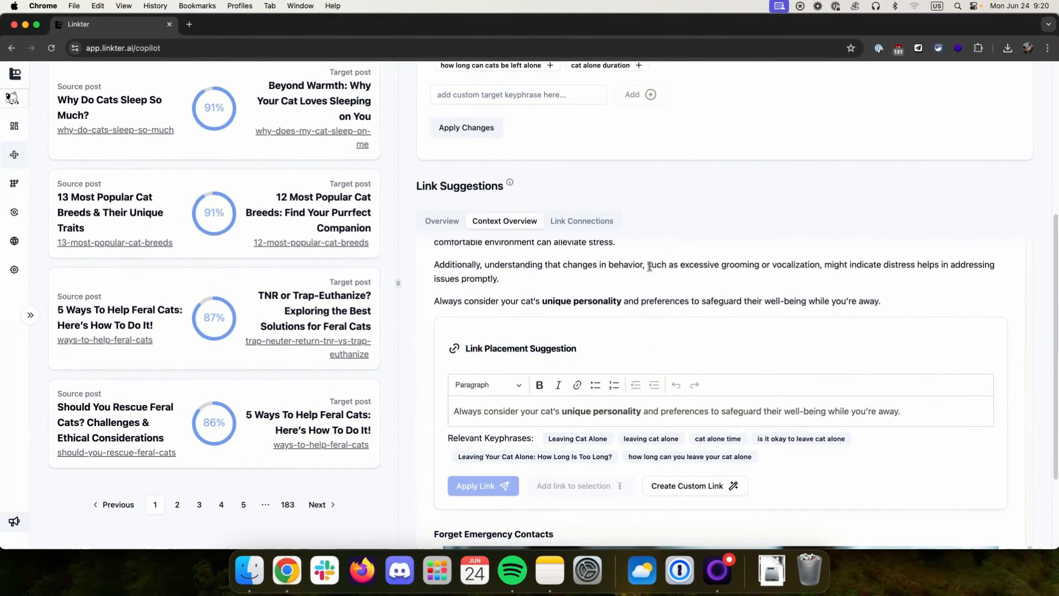
Return to the Overview of the link suggestions and review them together with the Anchor Text Manager's keyphrases.
scroll(579, 259, up, 15)
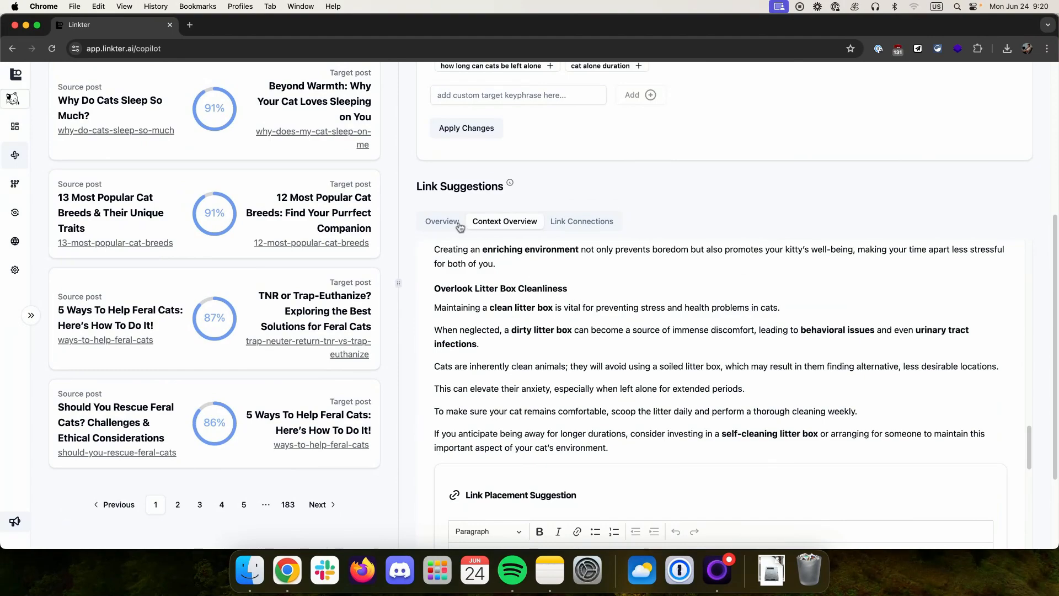
click(452, 222)
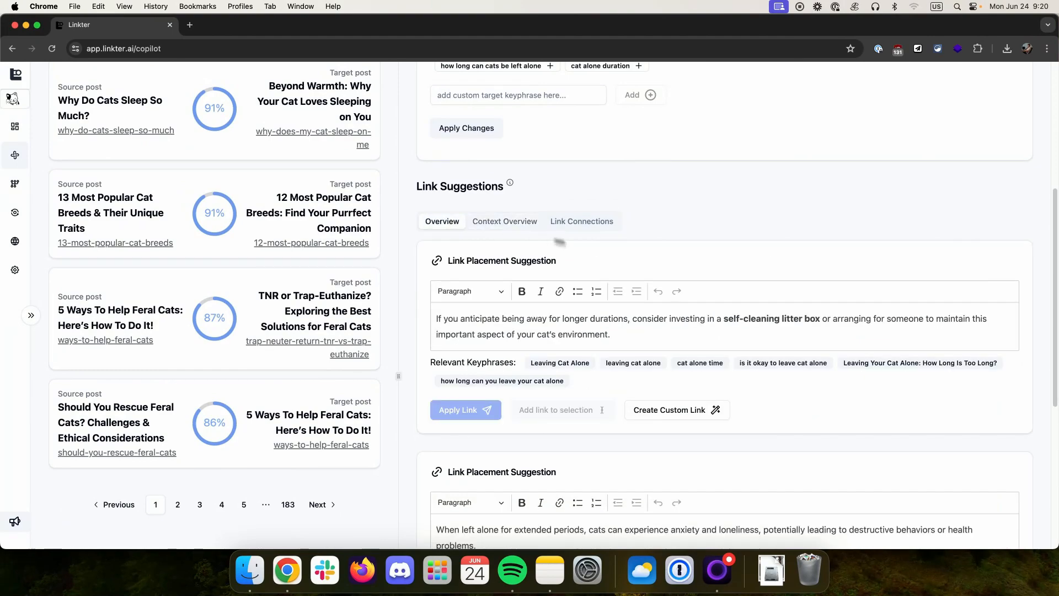
scroll(627, 260, down, 6)
scroll(622, 260, up, 15)
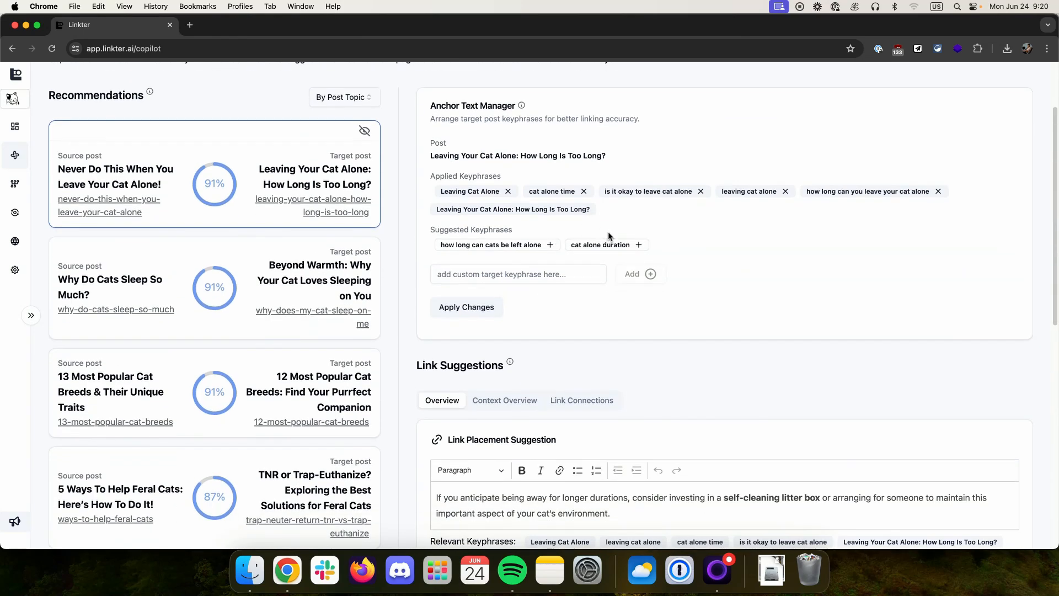
scroll(606, 237, down, 3)
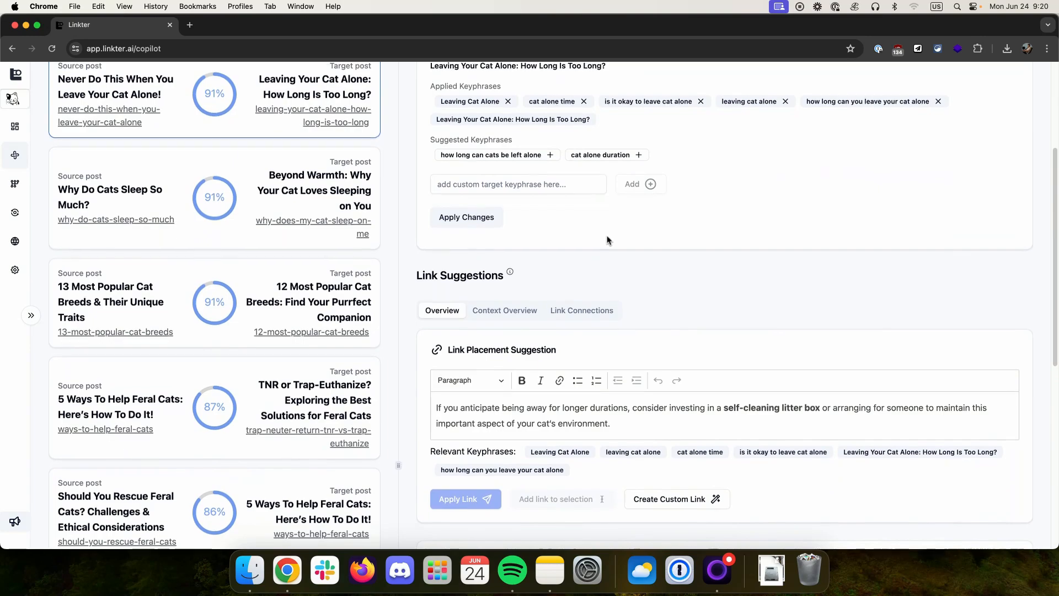
scroll(607, 237, down, 4)
scroll(203, 265, up, 10)
scroll(203, 265, down, 10)
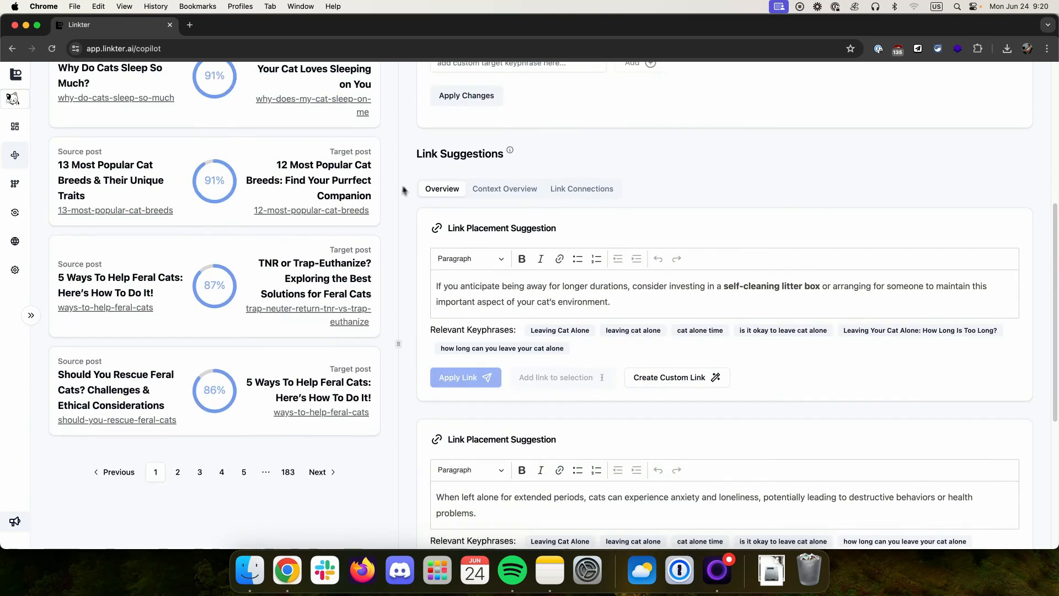
Open the recommendation linking "5 Ways To Help Feral Cats" to "TNR or Trap-Euthanize?" and bring up its Anchor Text Manager.
scroll(275, 248, up, 6)
scroll(331, 238, down, 12)
scroll(366, 229, up, 5)
scroll(365, 228, up, 3)
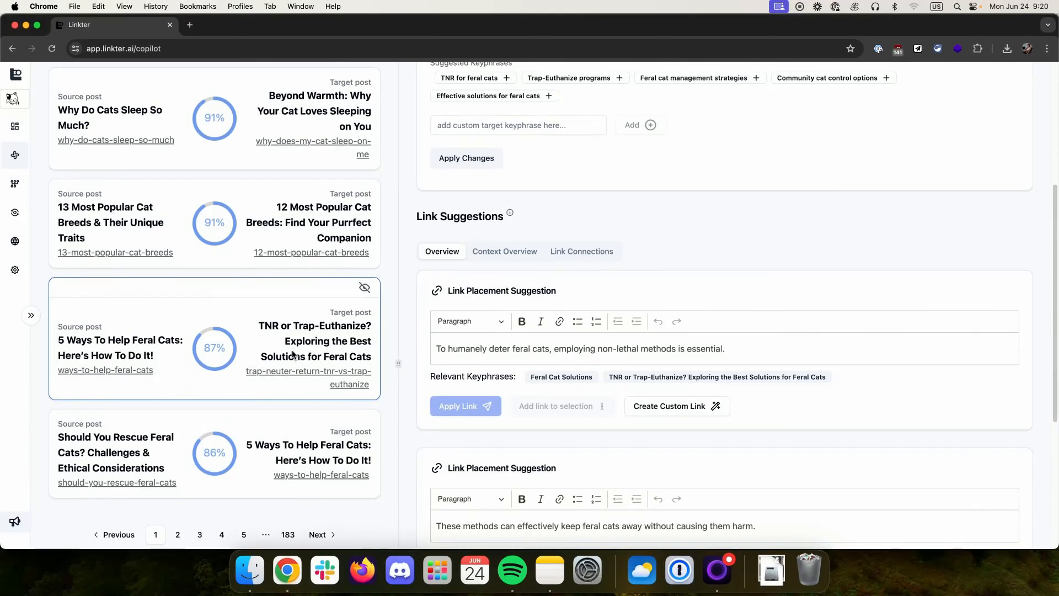
scroll(293, 354, up, 4)
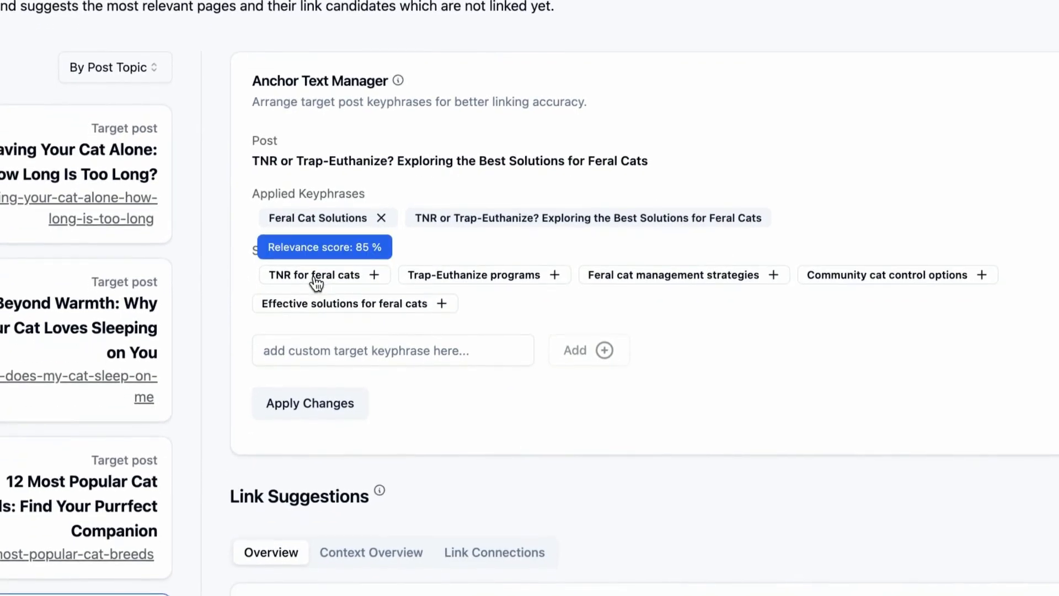
Add the suggested keyphrase "TNR for feral cats" and the custom keyphrase "trap euthanize", and apply the keyphrase changes.
click(334, 283)
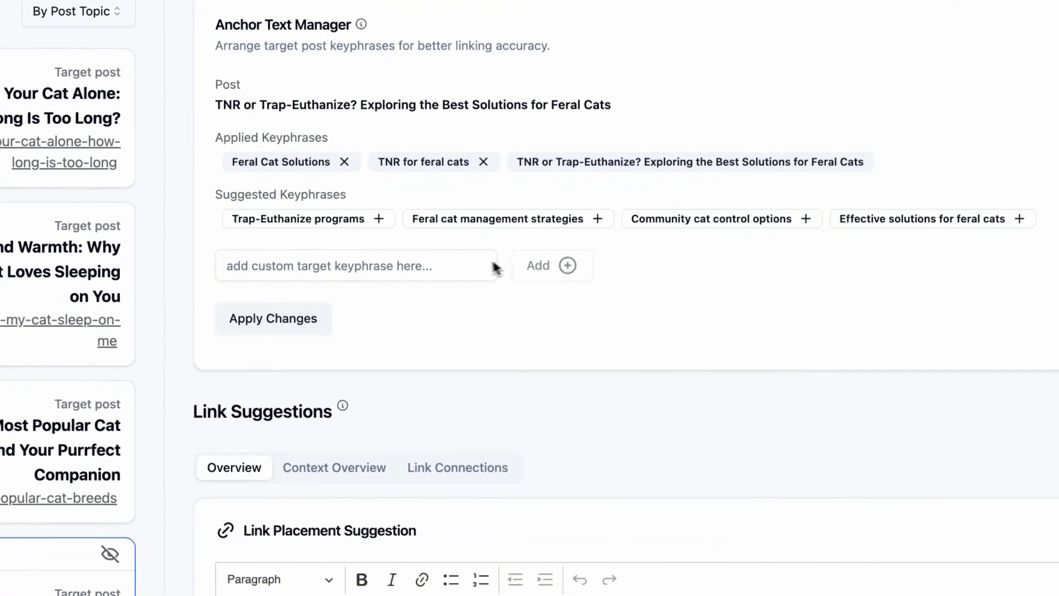
click(441, 265)
text(trap eut)
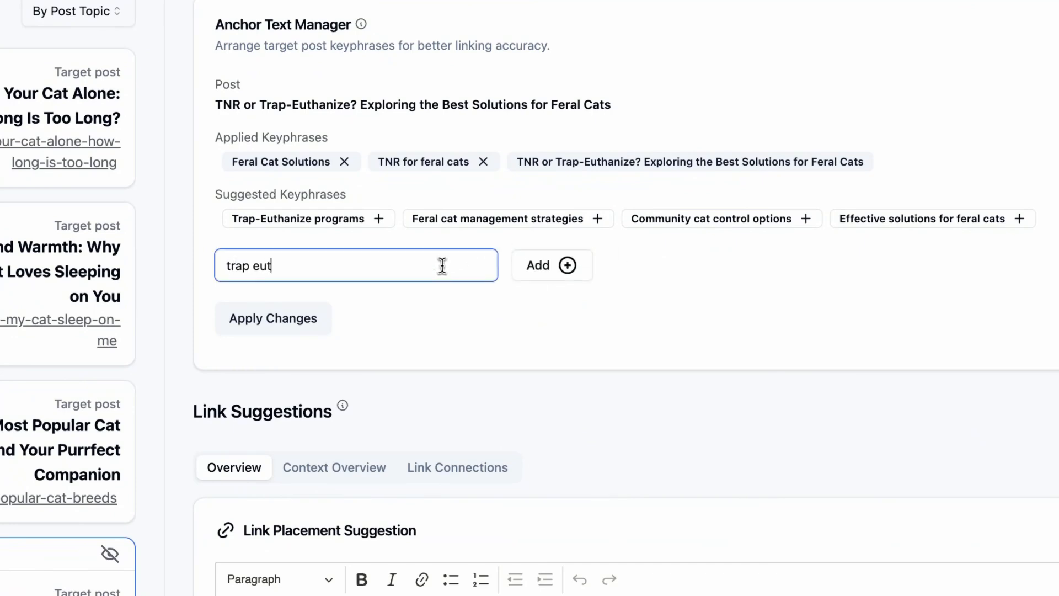
text(hanioze)
click(567, 265)
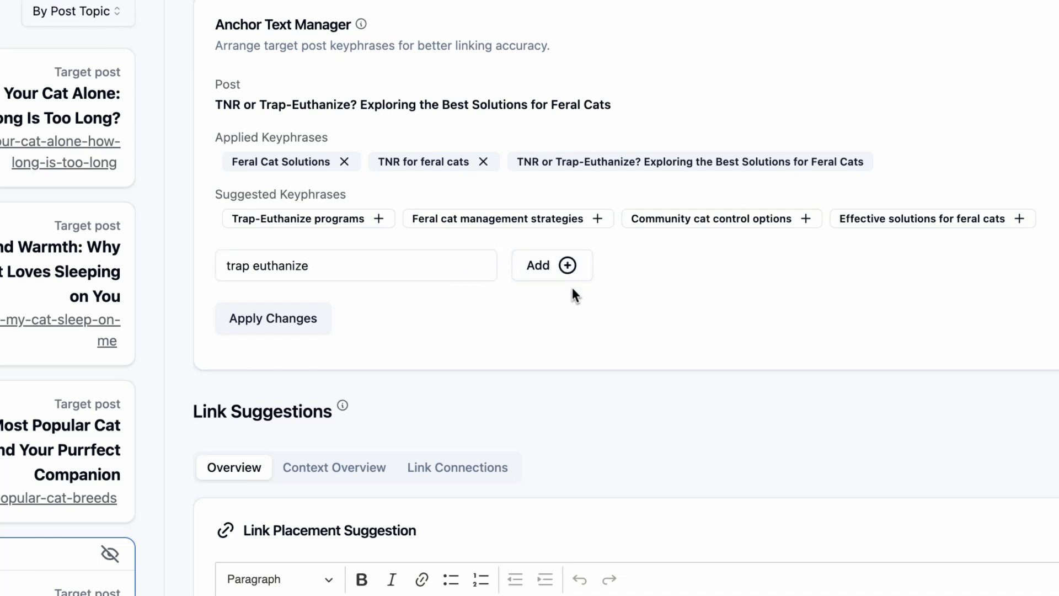
click(297, 318)
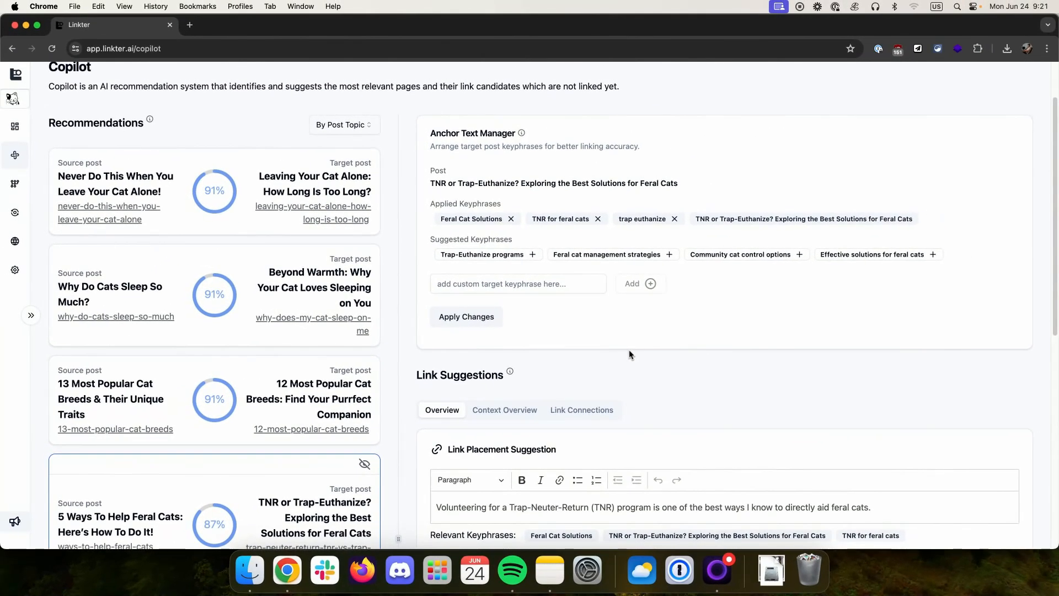
Check the feral cat post's applied and suggested keyphrases against its first refreshed link placement suggestion.
scroll(637, 322, down, 1)
scroll(638, 320, down, 4)
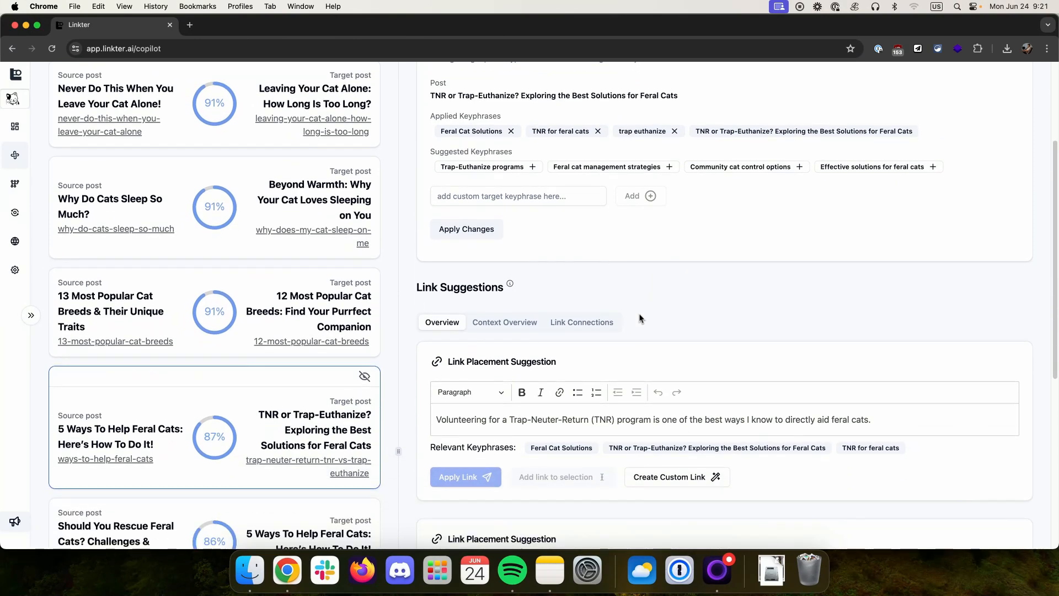
scroll(640, 318, up, 5)
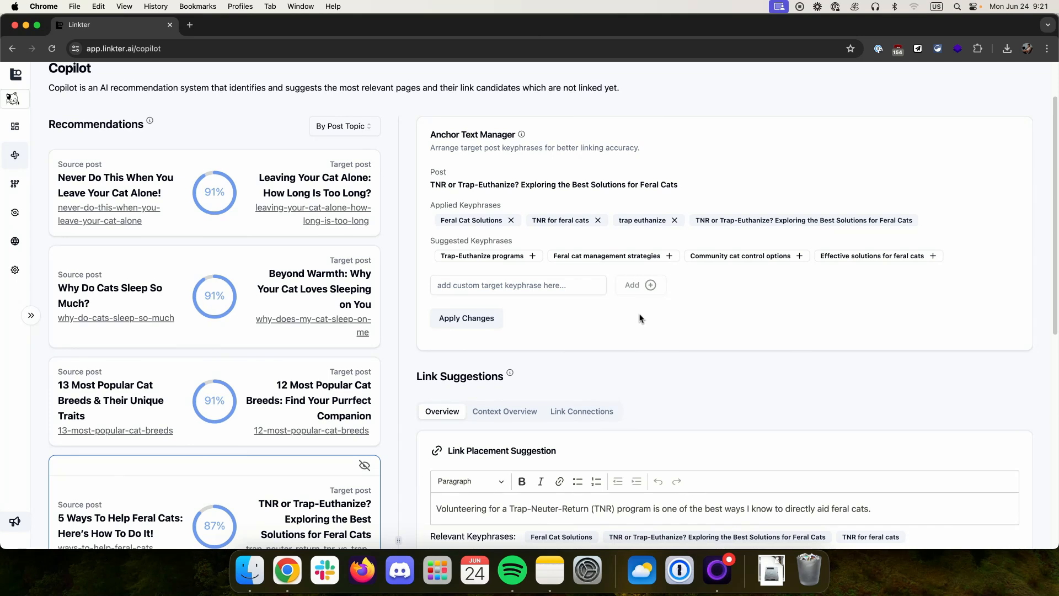
click(558, 289)
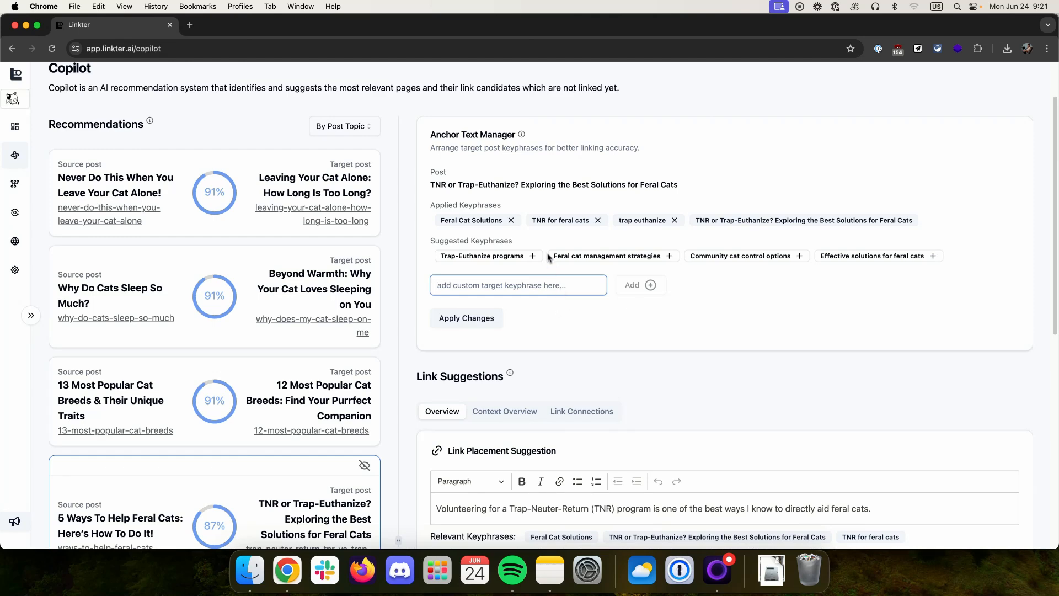
scroll(549, 243, down, 3)
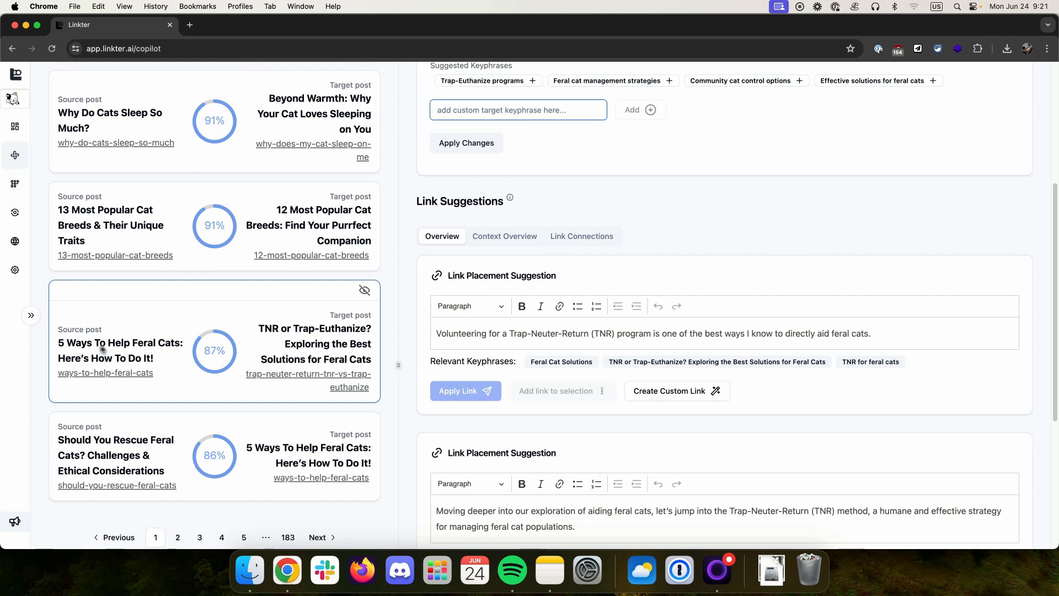
Examine where TNR or Trap-Neuter-Return appears in each of the feral cat pair's link placement suggestions.
click(520, 335)
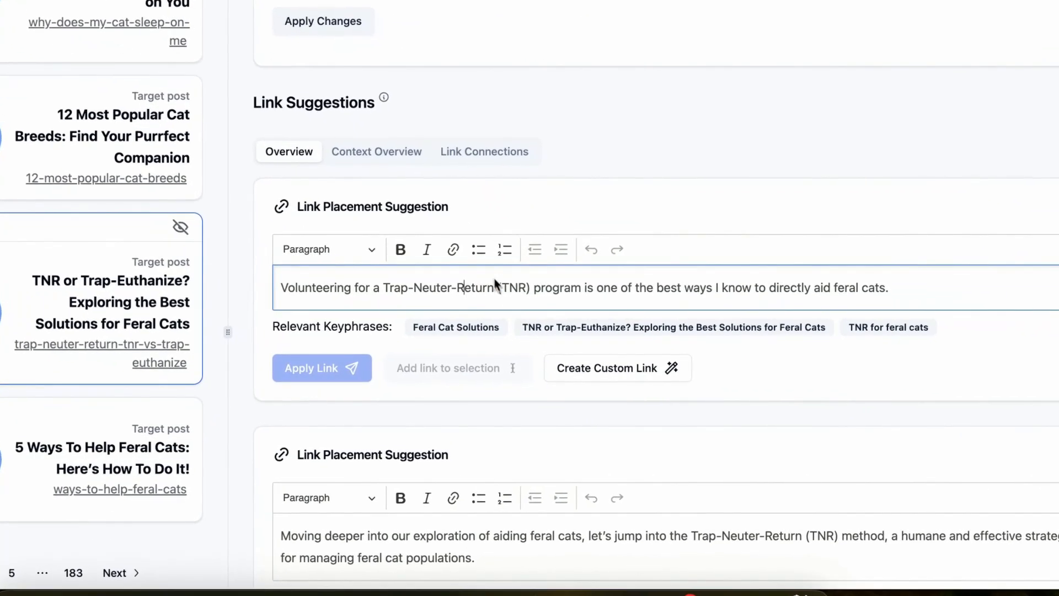
scroll(476, 245, down, 2)
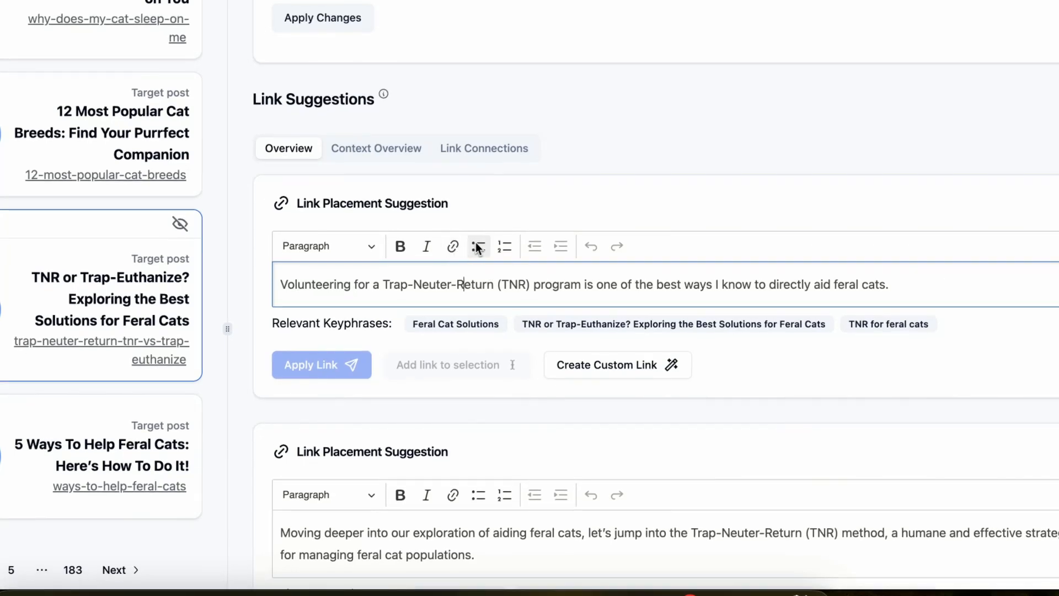
scroll(547, 263, down, 5)
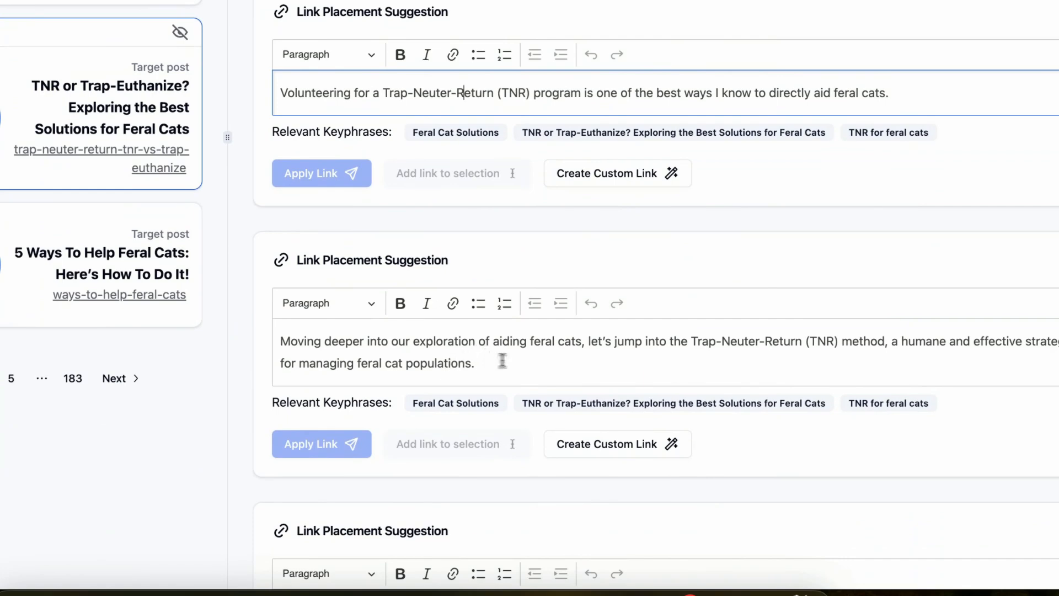
drag(838, 345, 694, 344)
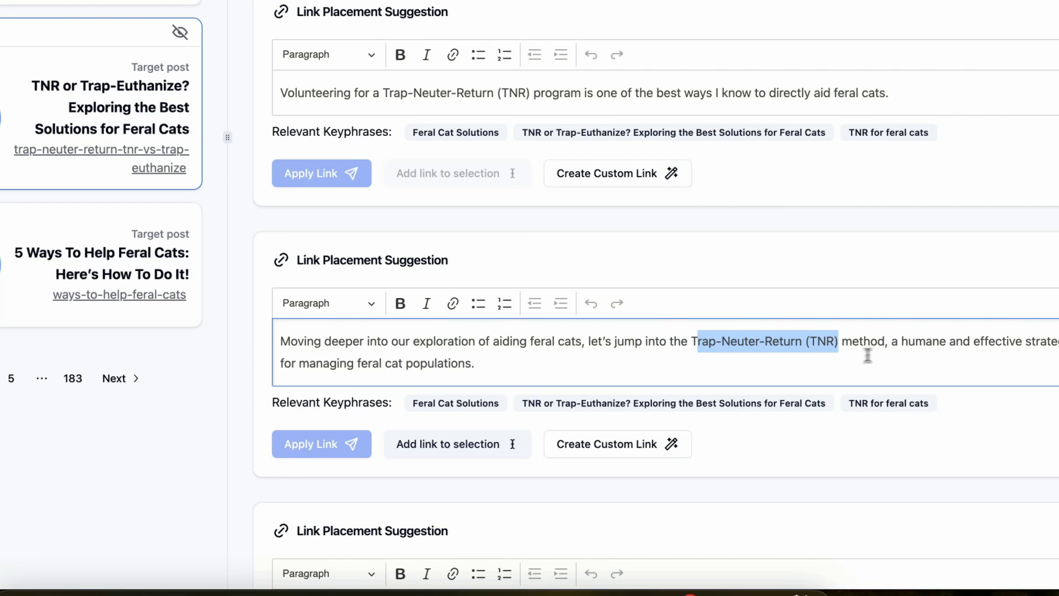
click(761, 365)
scroll(632, 364, down, 3)
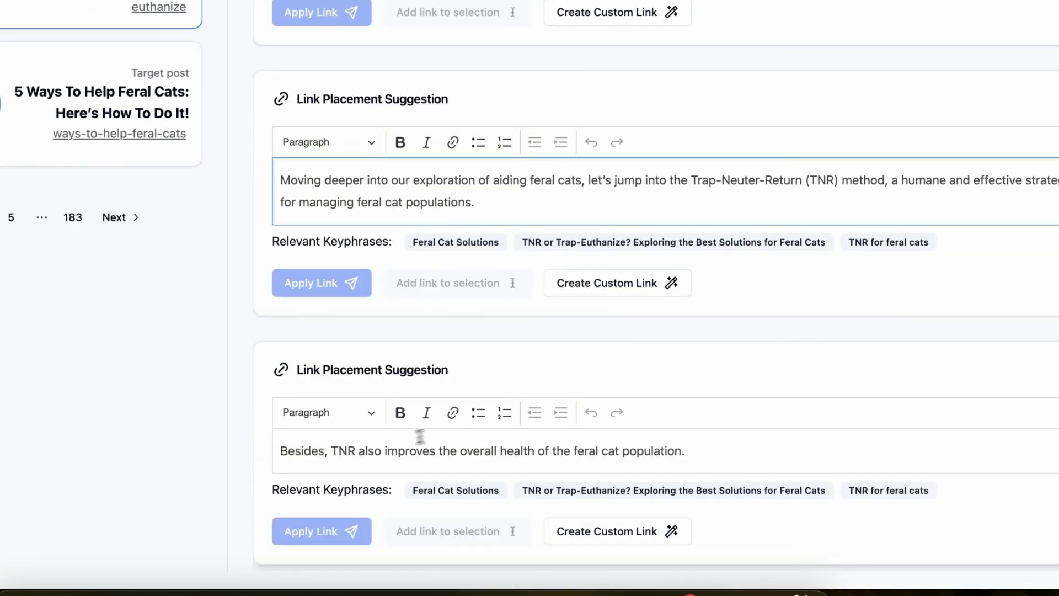
drag(334, 448, 375, 448)
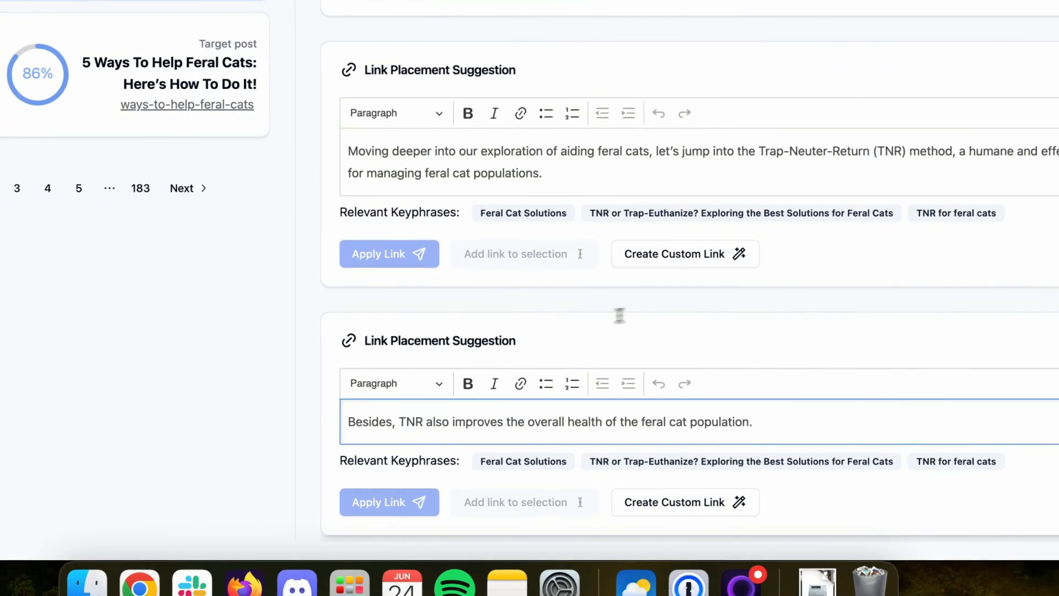
scroll(534, 338, up, 3)
scroll(585, 343, up, 1)
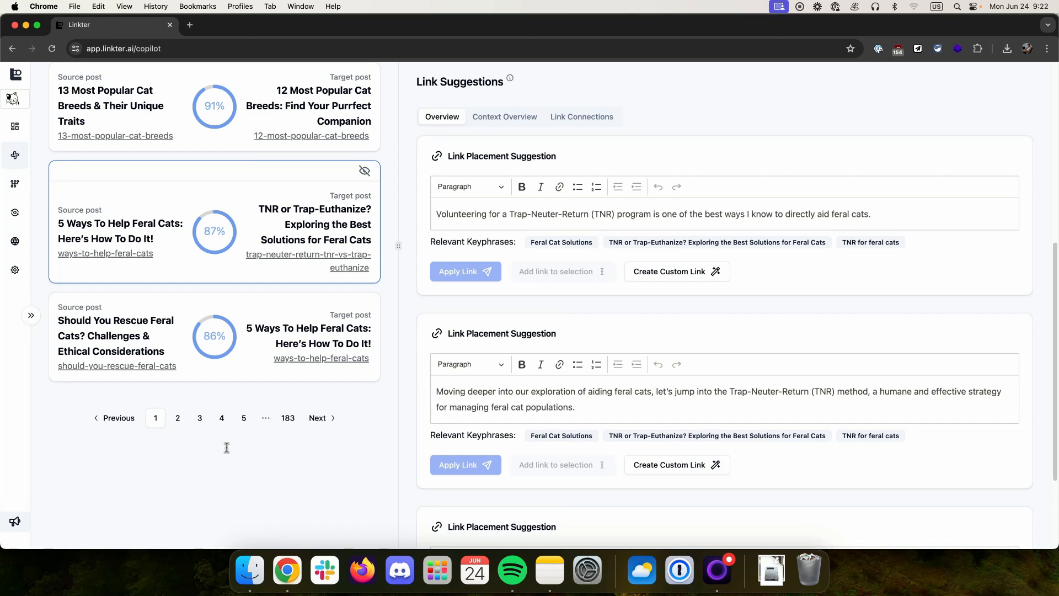
Link "Volunteering for a Trap-Neuter-Return (TNR) program" in the first suggestion to the target post and check the link's URL.
scroll(222, 452, up, 1)
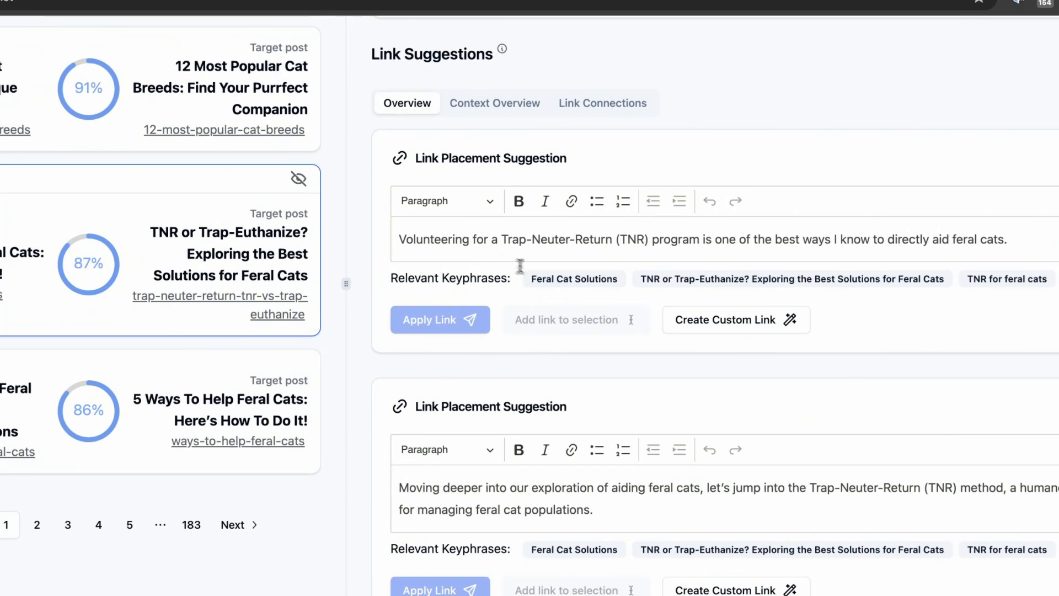
drag(699, 240, 402, 241)
click(603, 320)
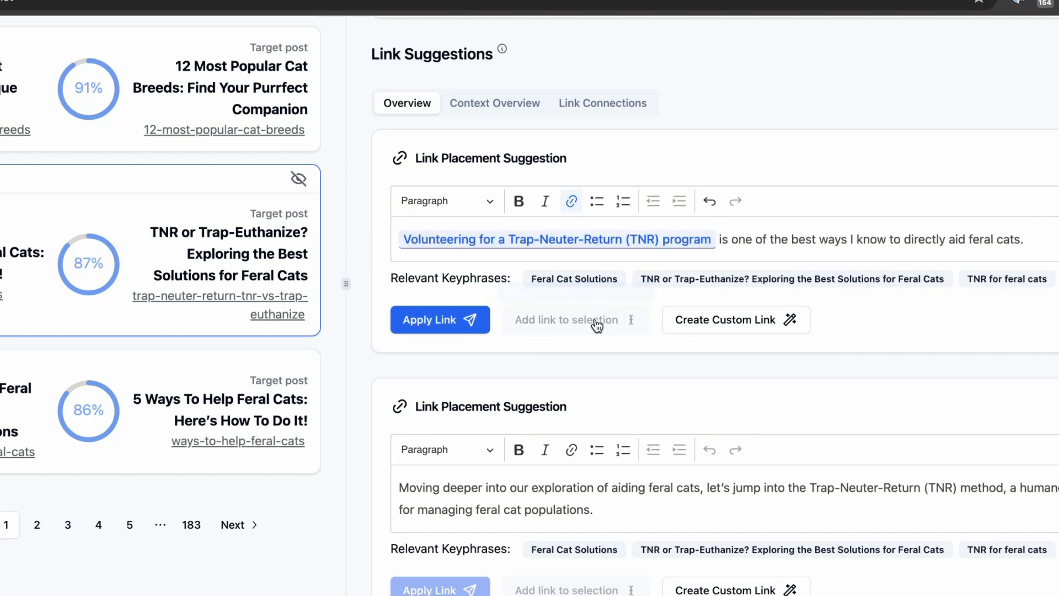
click(760, 244)
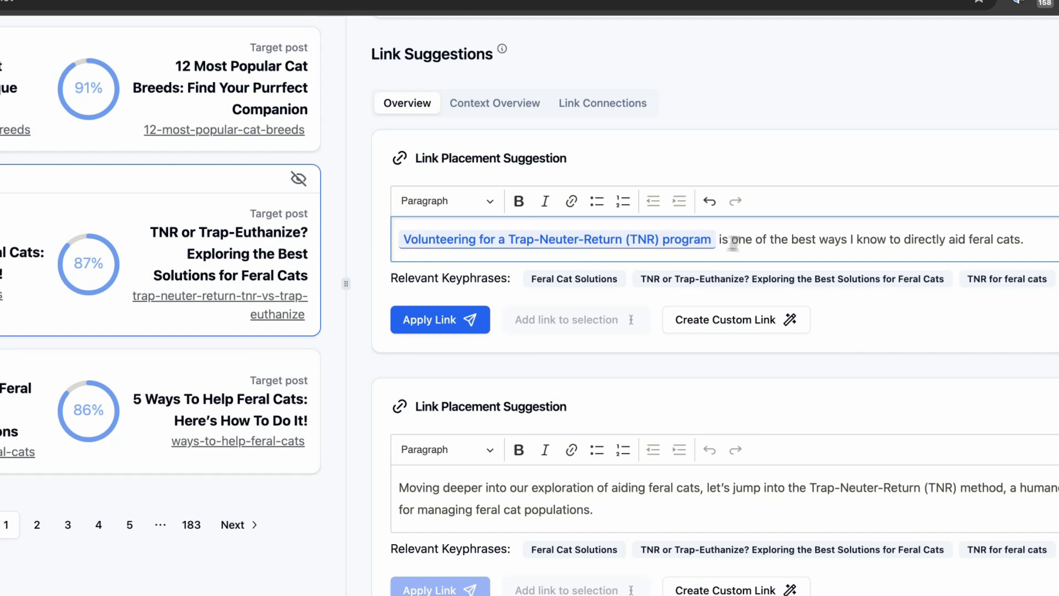
drag(711, 240, 399, 240)
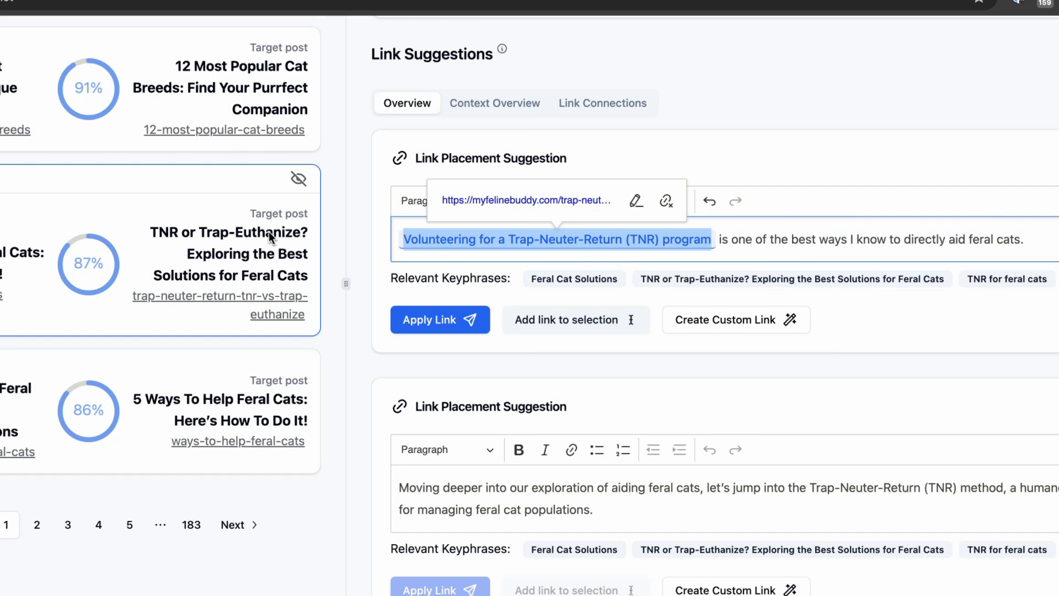
Remove the link from "Volunteering for a Trap-Neuter-Return (TNR) program" in the first link placement suggestion.
click(746, 241)
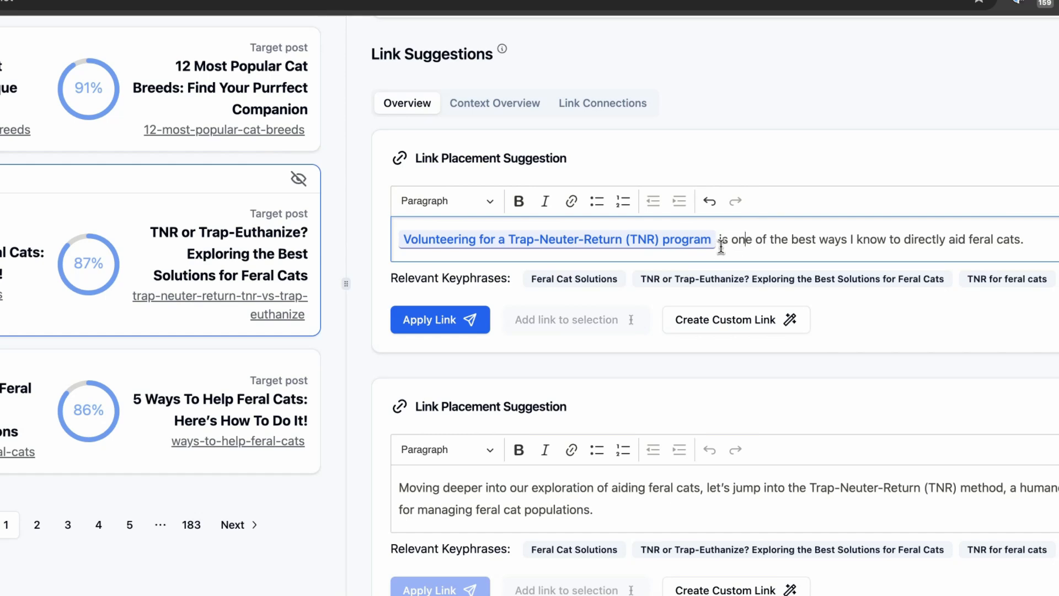
click(696, 241)
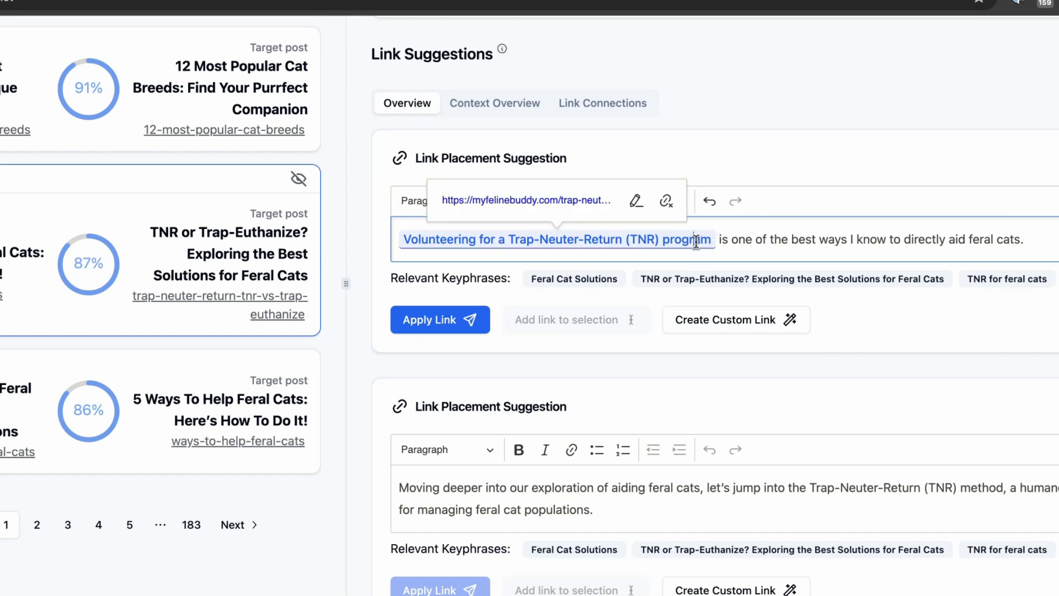
click(667, 201)
click(1039, 242)
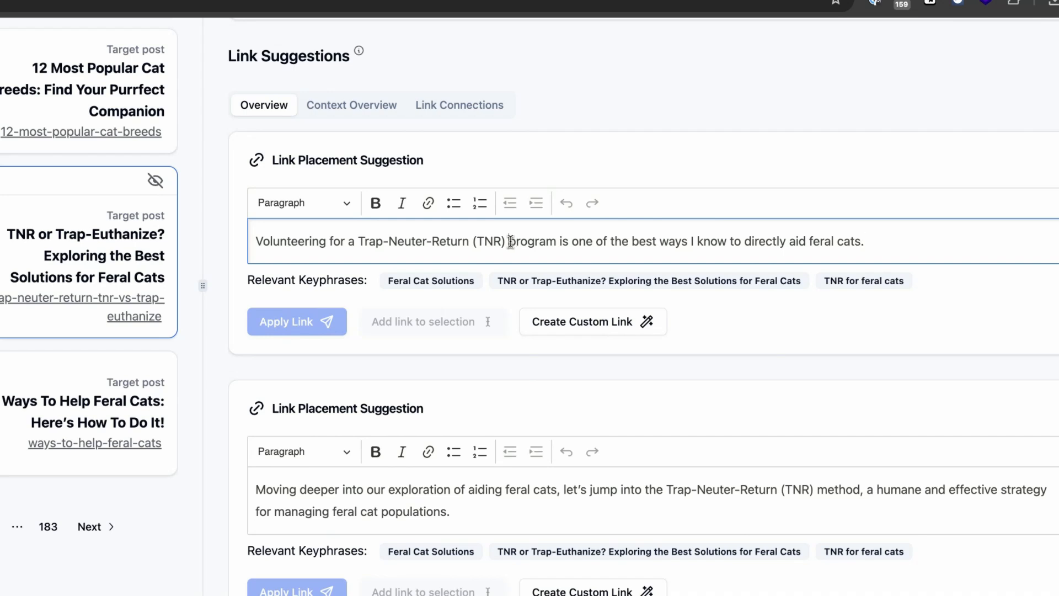
Insert "or Trap-Euthanize" after "program" in the first suggestion and examine the extended phrase as possible anchor text.
click(559, 242)
text(or )
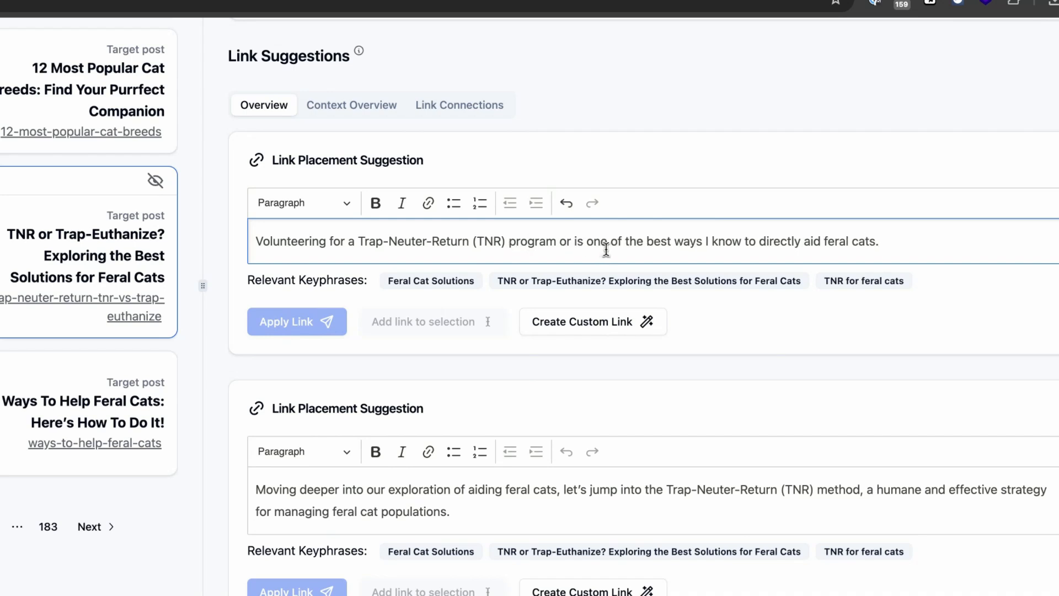
text(tRAP)
key(BackSpace)
key(BackSpace)
key(BackSpace)
key(BackSpace)
text(Trape)
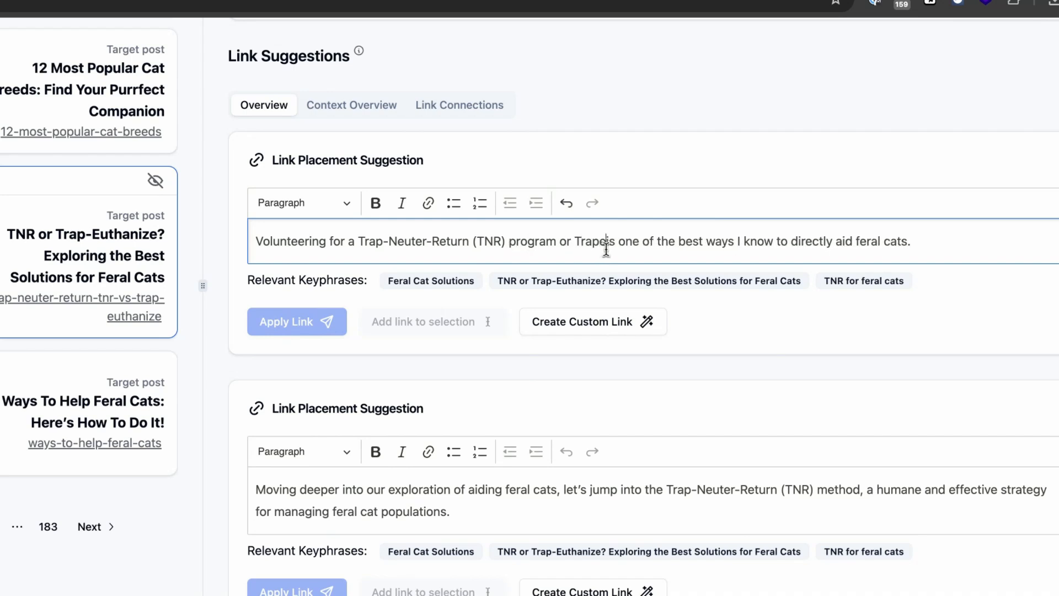
key(BackSpace)
text(-Eu)
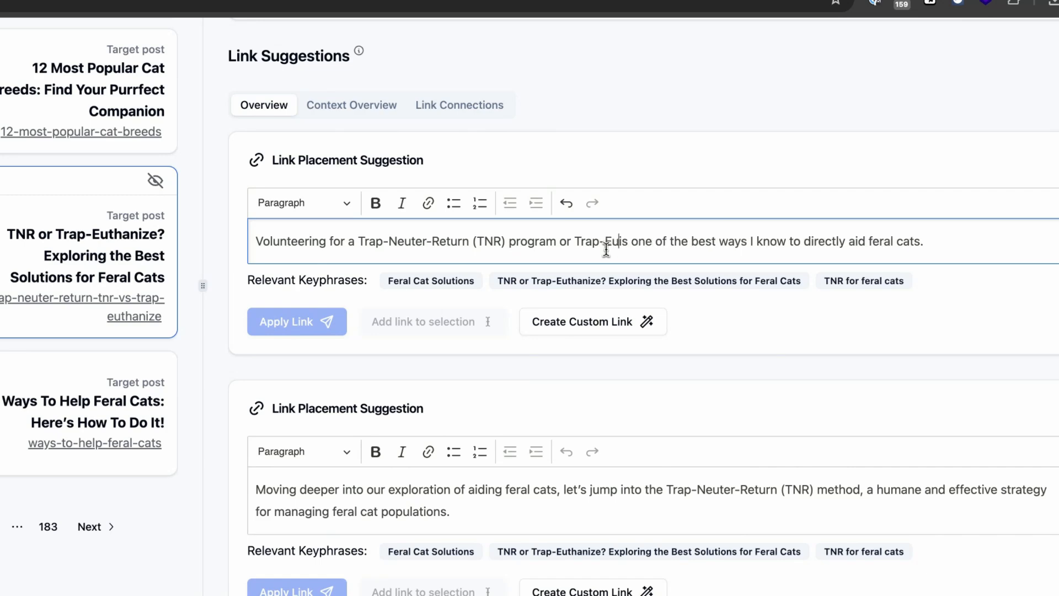
text(thanize)
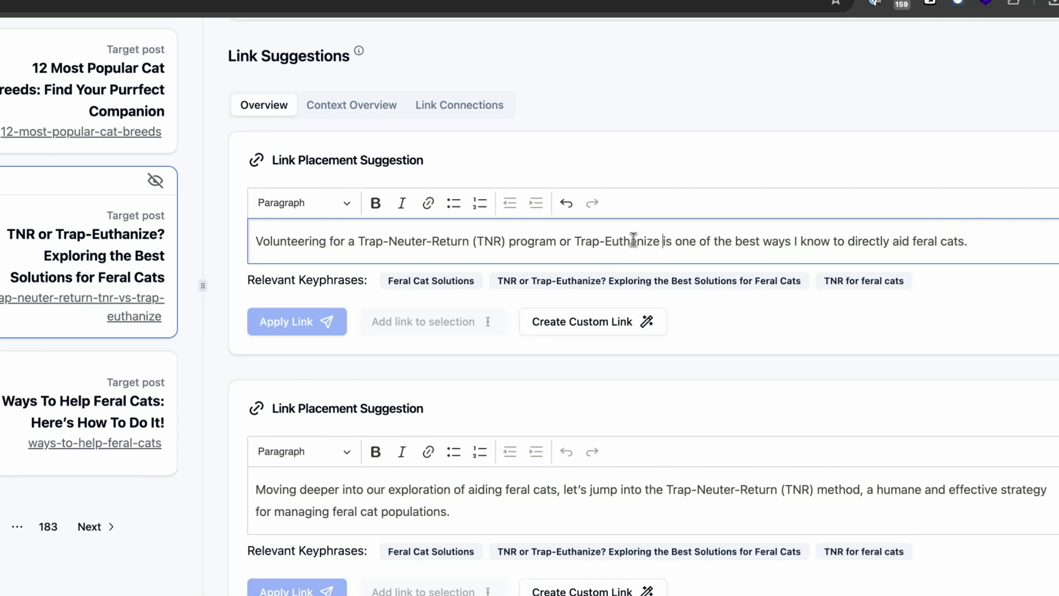
drag(662, 241, 426, 241)
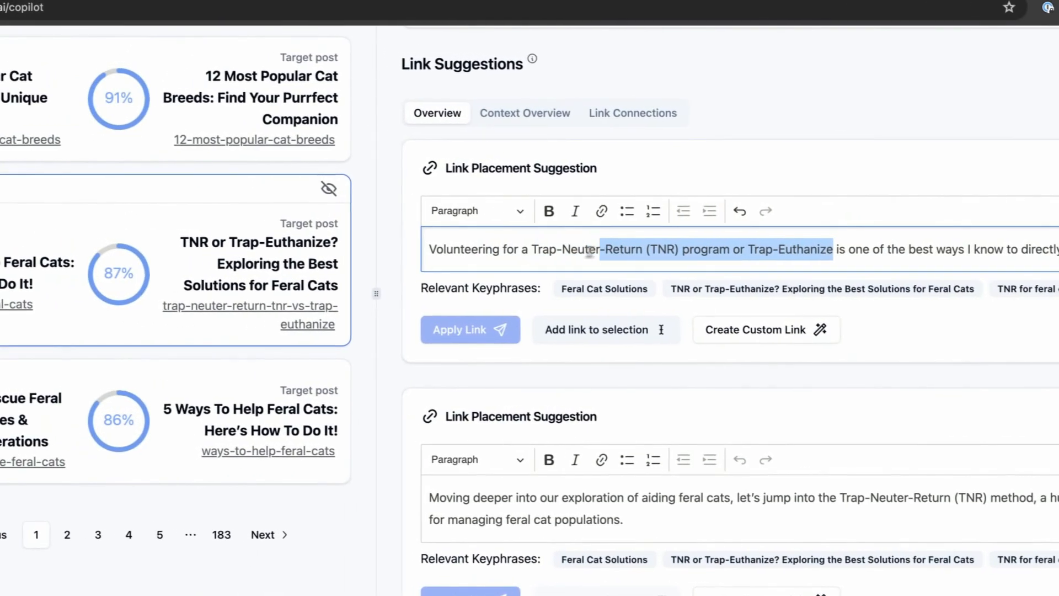
mouse_move(589, 251)
mouse_down()
mouse_move(655, 249)
mouse_move(433, 249)
mouse_move(1058, 249)
mouse_move(570, 255)
mouse_up()
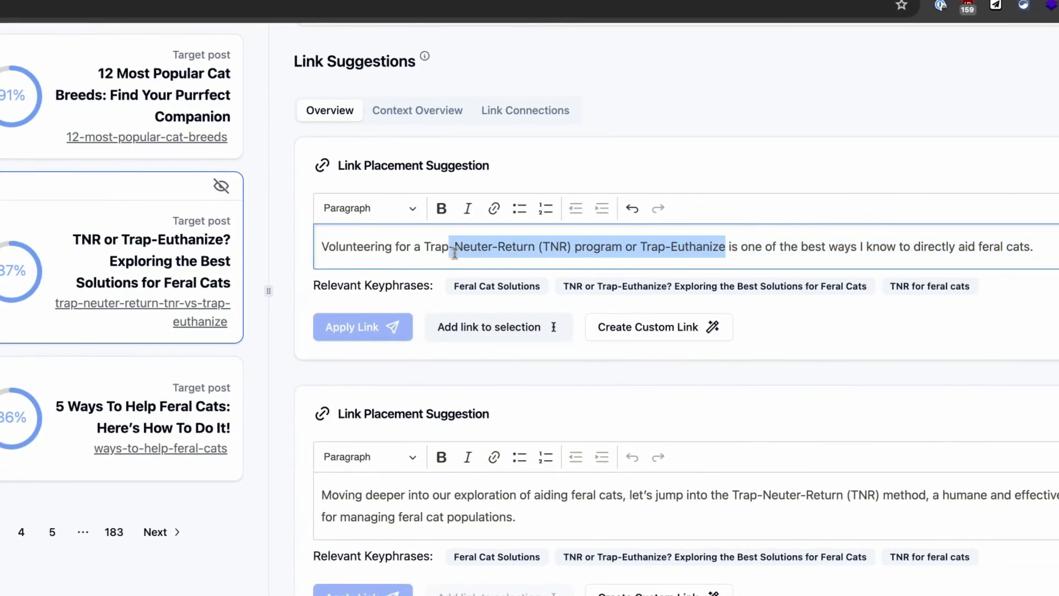
click(568, 246)
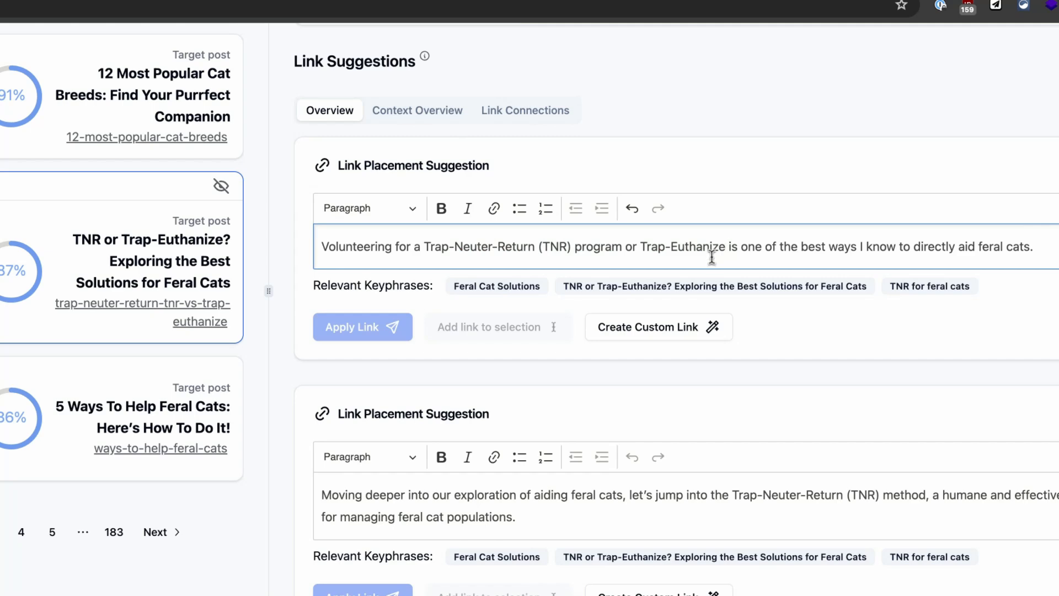
Start a custom link for the first suggestion and set its AI model to GPT 4o.
click(648, 329)
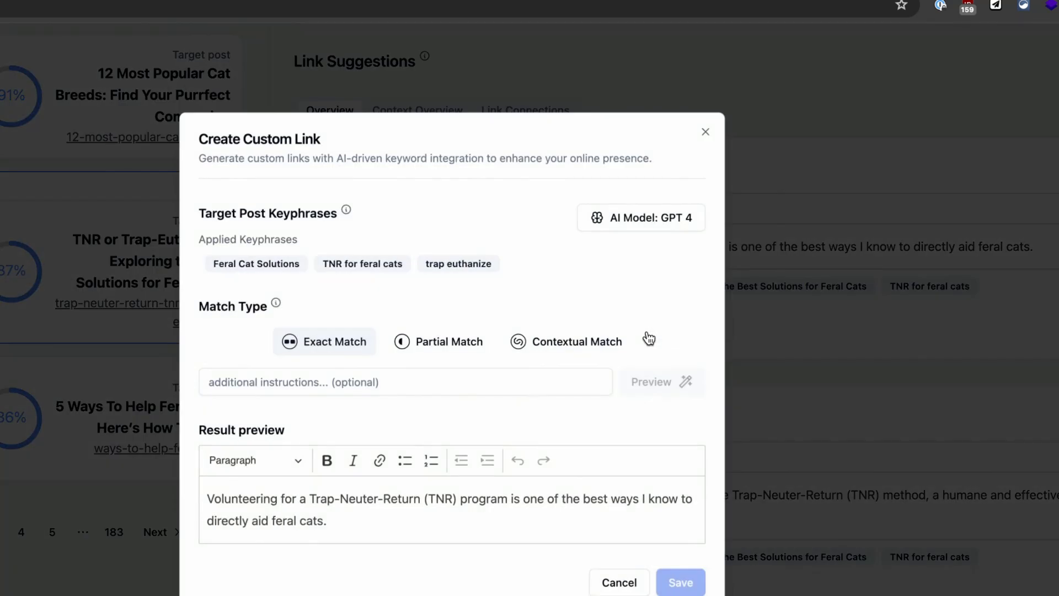
click(708, 135)
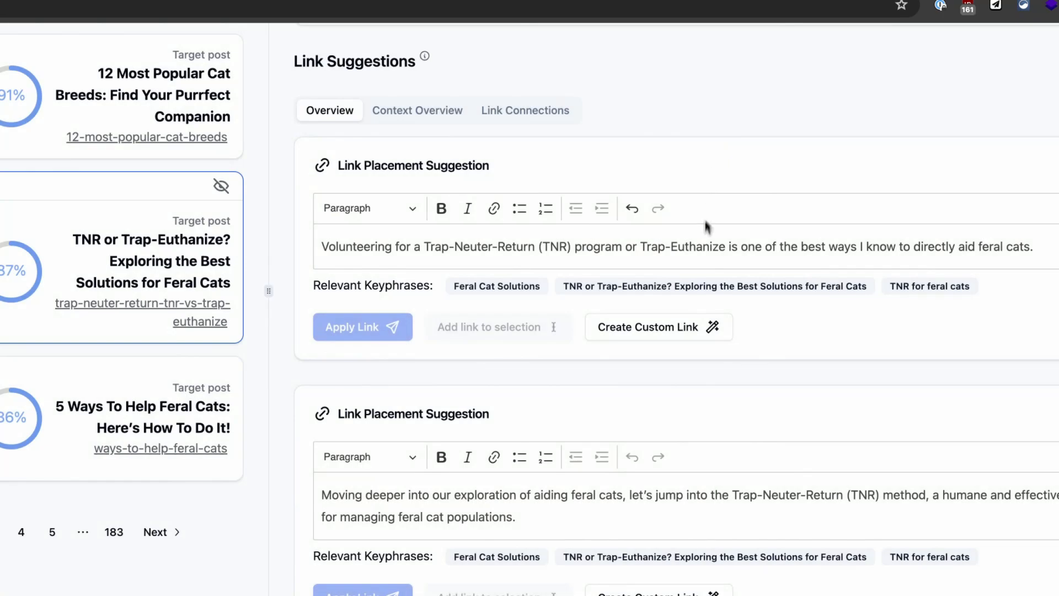
mouse_move(699, 284)
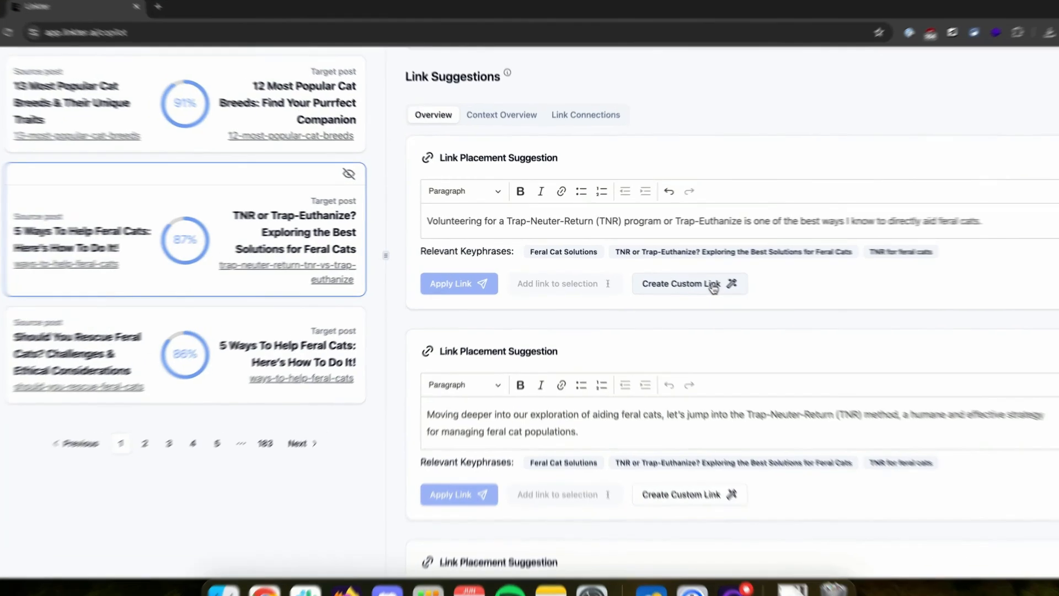
click(697, 280)
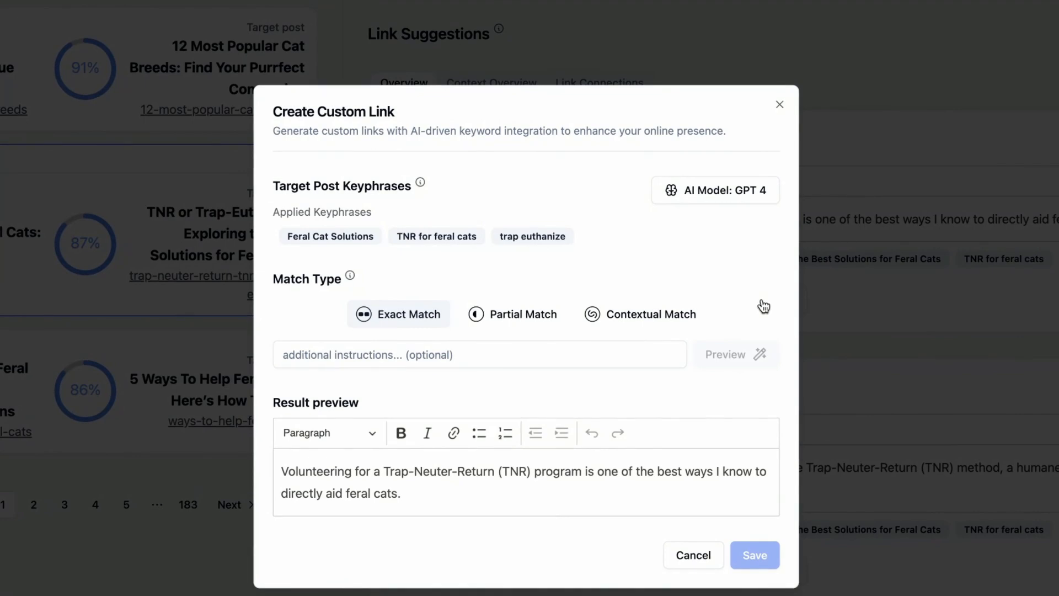
click(706, 200)
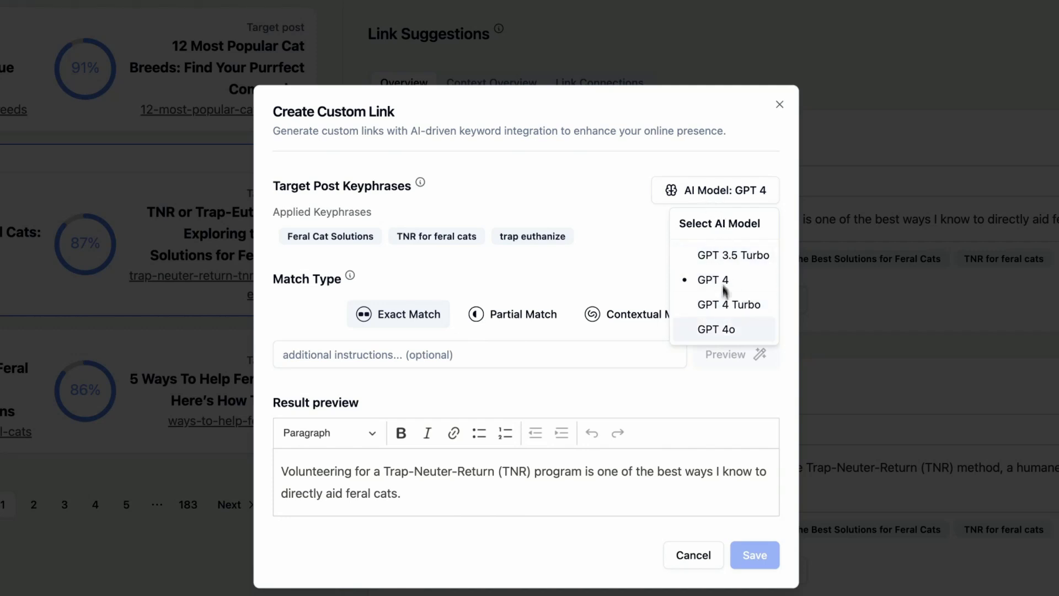
click(721, 331)
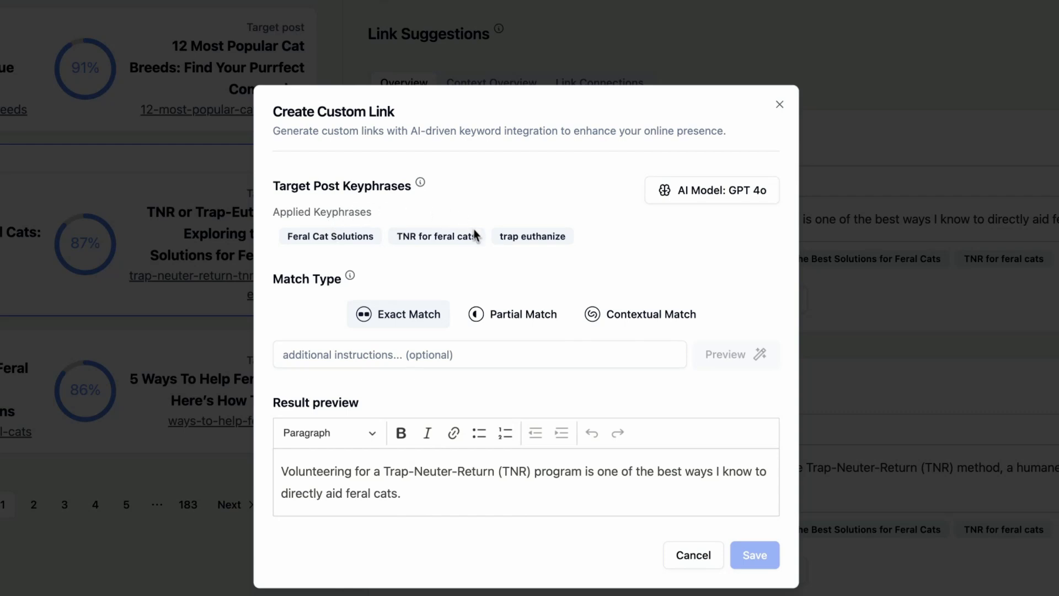
Choose "TNR for feral cats" as the target post keyphrase for the custom link.
mouse_move(489, 239)
click(472, 353)
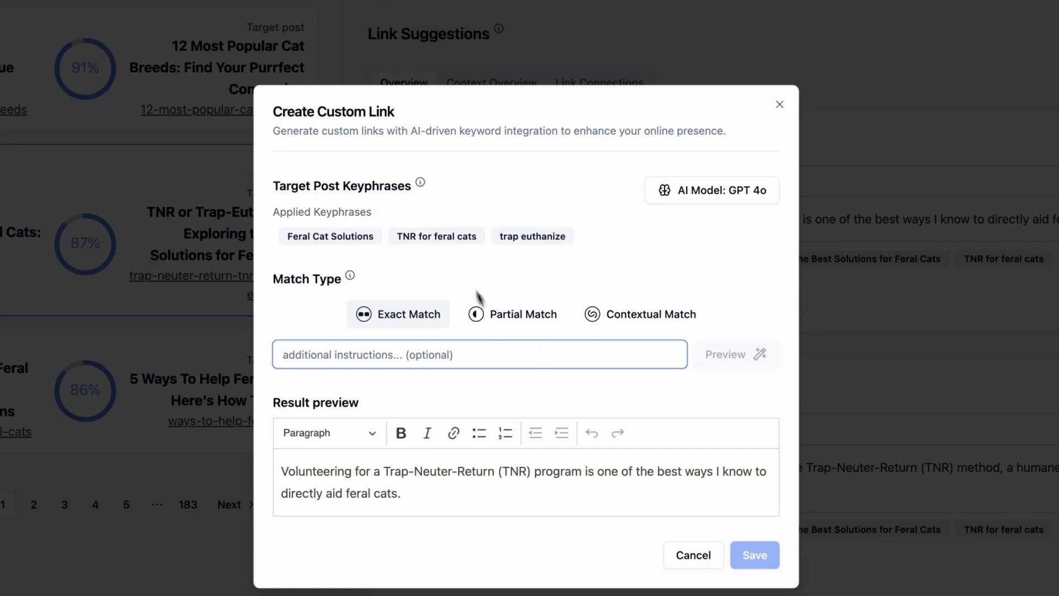
click(519, 241)
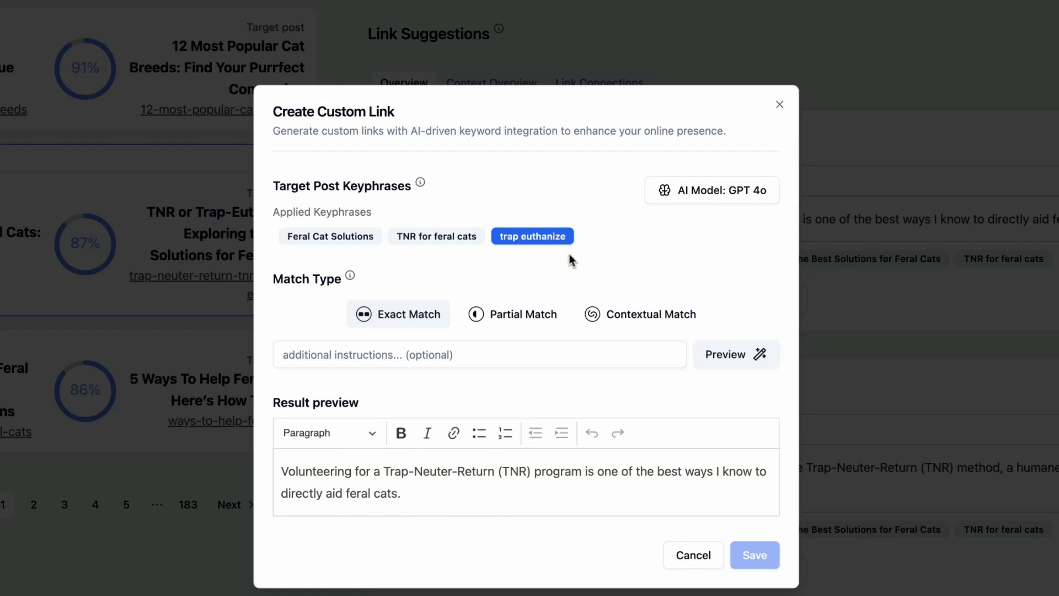
click(442, 242)
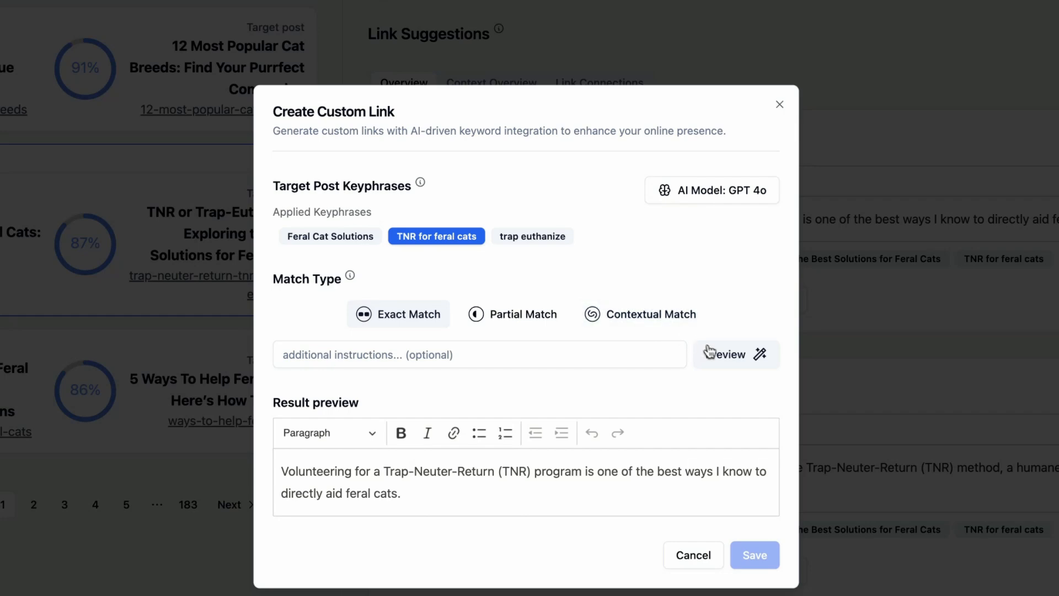
Generate an exact-match preview without additional instructions, read the added paragraph, and revert the generated text.
click(737, 358)
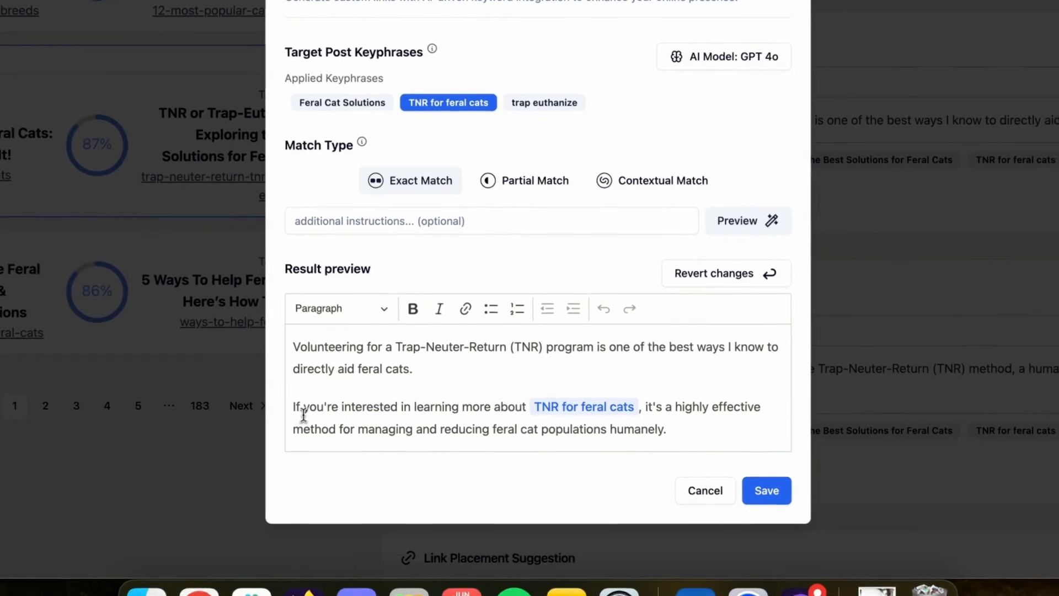
drag(304, 414, 747, 421)
click(722, 430)
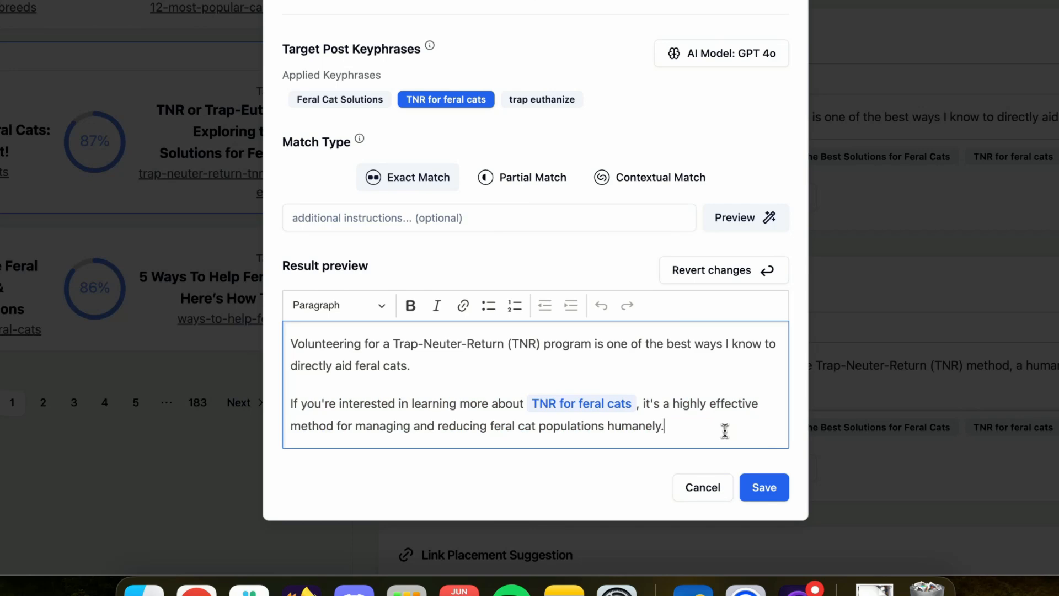
click(724, 282)
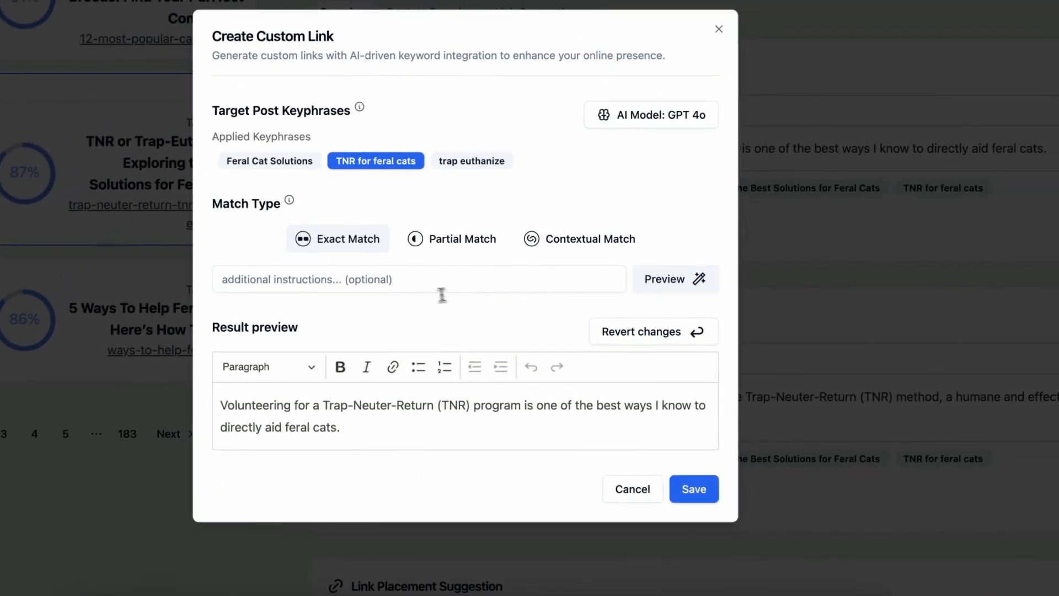
Generate a preview with the additional instructions "Try to integrate this internal link in a natural way into the existing sentence".
click(419, 285)
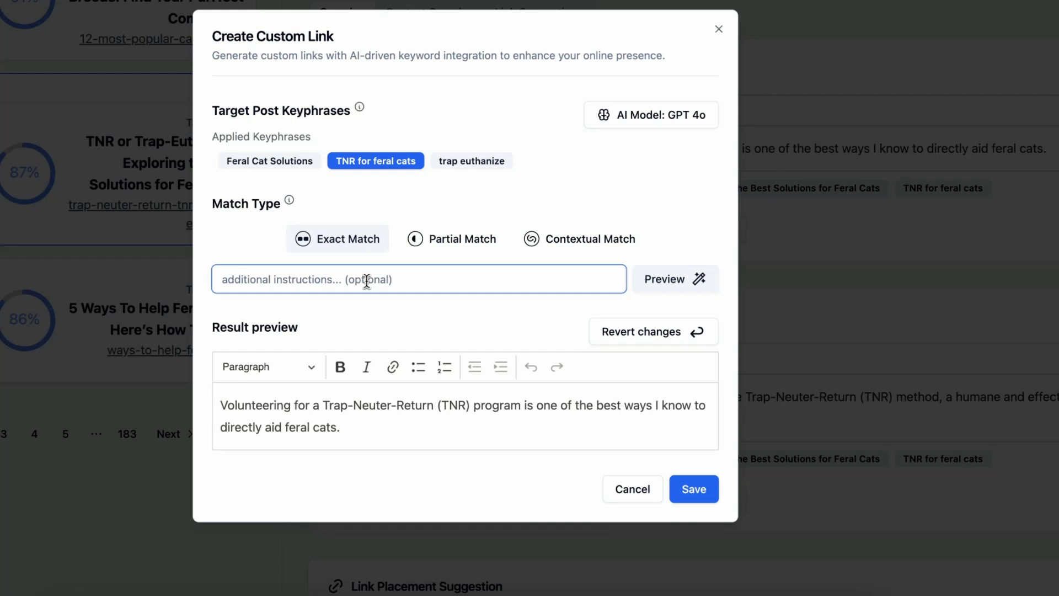
text(Try to i)
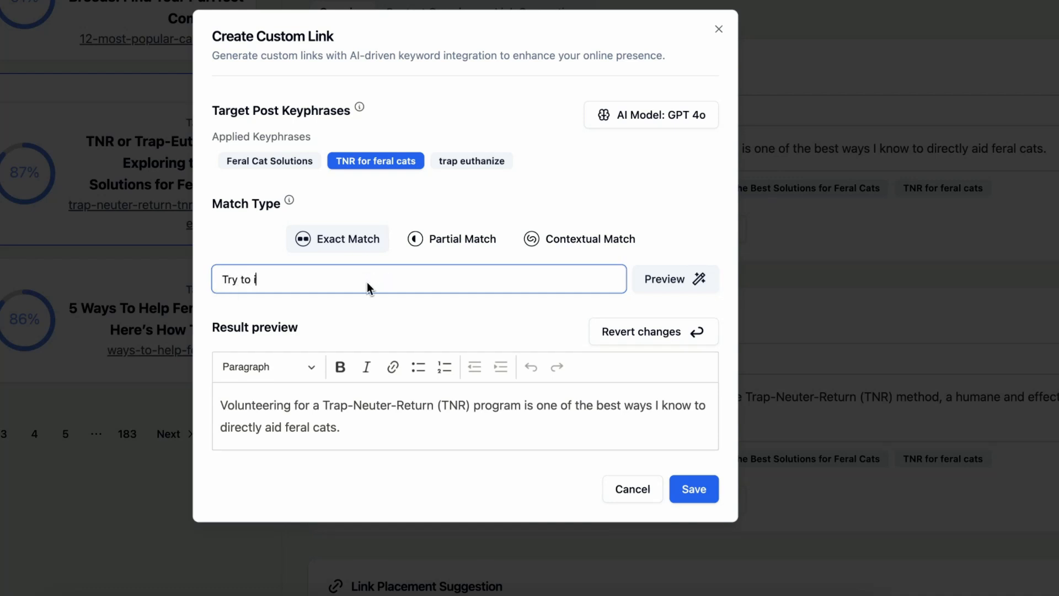
text(ntegrate this inte)
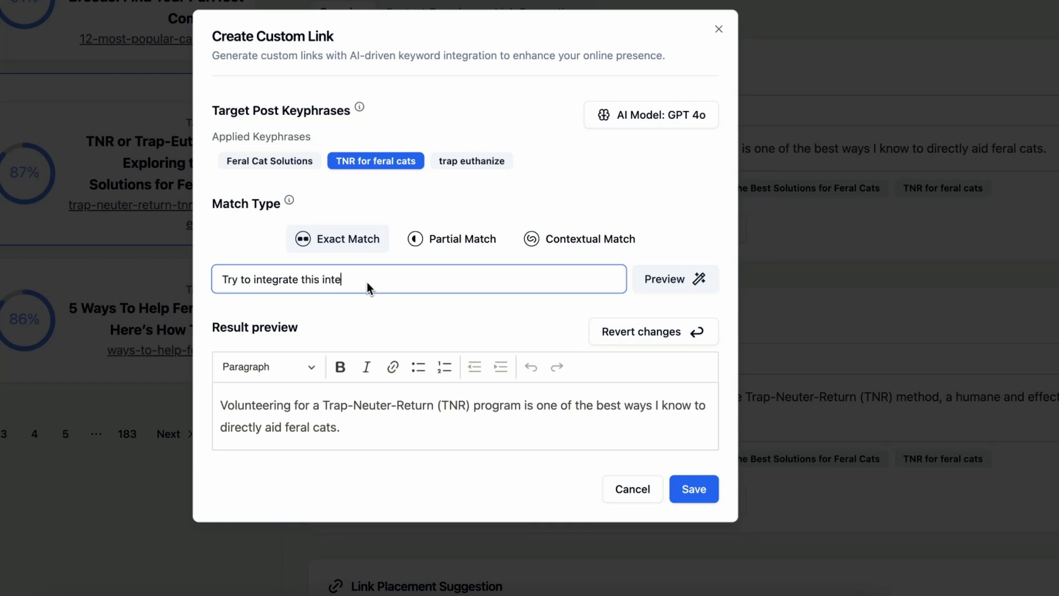
text(rnal link in a natural way into thi exis)
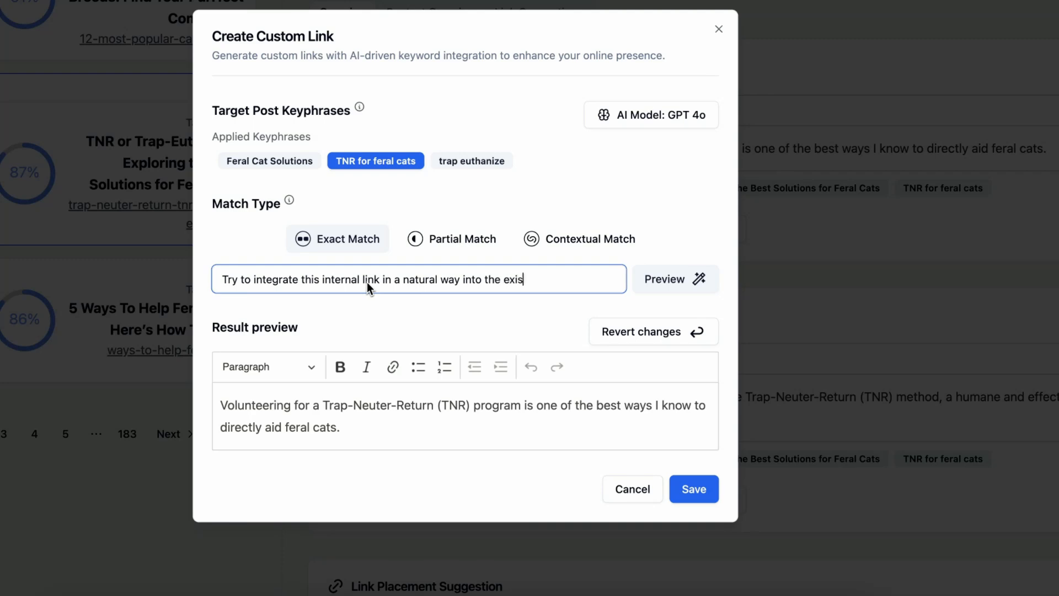
text(ting sentence)
click(678, 280)
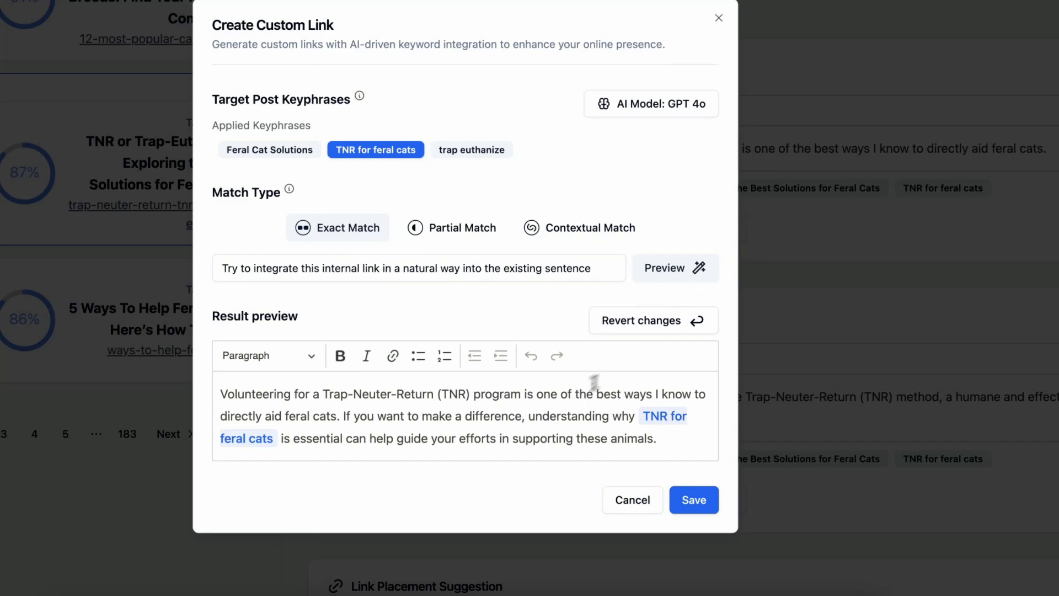
Read the newly generated text around the "TNR for feral cats" link and revert it to the original sentence.
drag(593, 394, 654, 440)
click(665, 444)
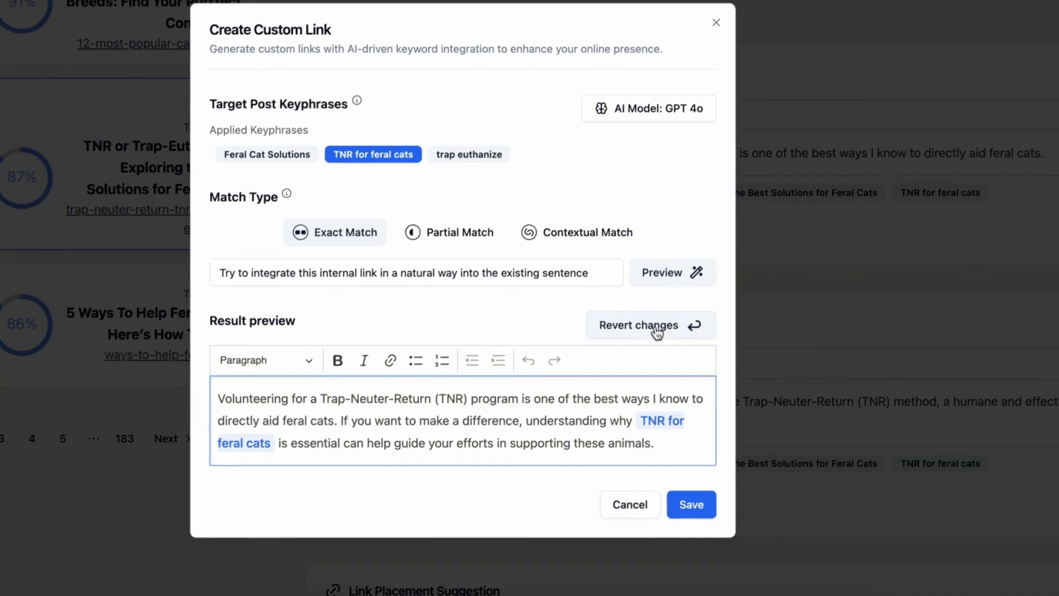
click(659, 327)
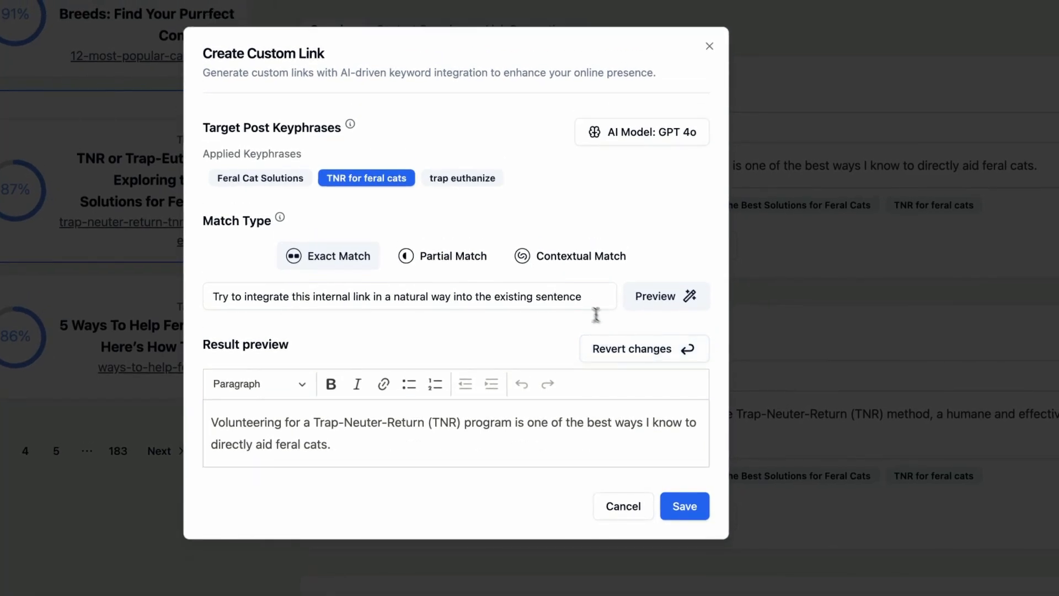
Replace the additional instructions with "Modify the sentence below to integrate the internal link in a natural way. Don't add a new sentence".
click(599, 306)
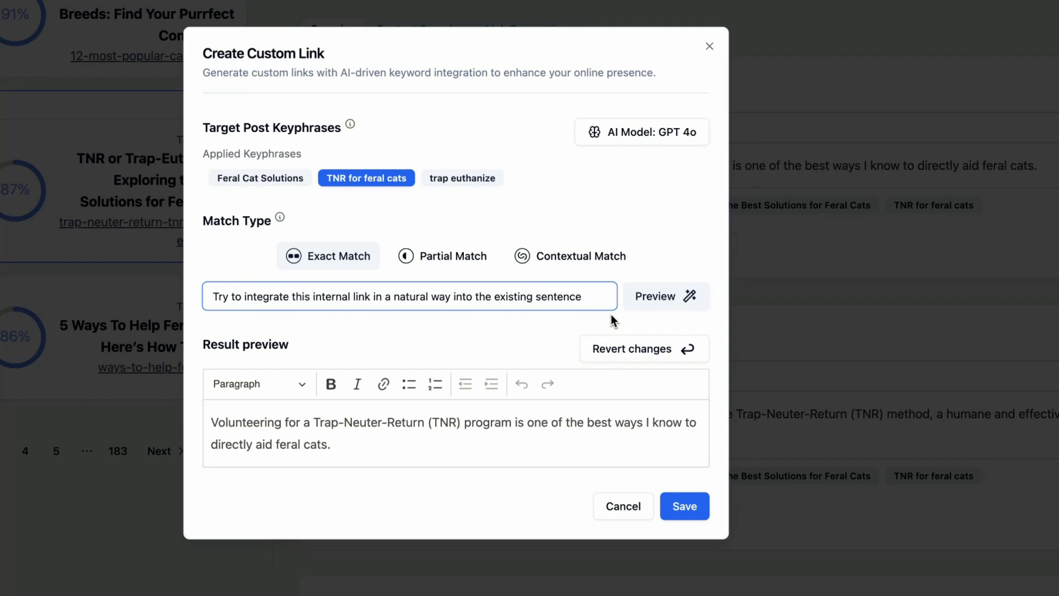
key(BackSpace)
key(BackSpace)
key(BackSpace)
key(BackSpace)
key(BackSpace)
key(BackSpace)
key(BackSpace)
key(BackSpace)
key(BackSpace)
key(BackSpace)
key(BackSpace)
key(BackSpace)
key(BackSpace)
key(BackSpace)
triple_click(504, 297)
text(mOD)
key(BackSpace)
key(BackSpace)
key(BackSpace)
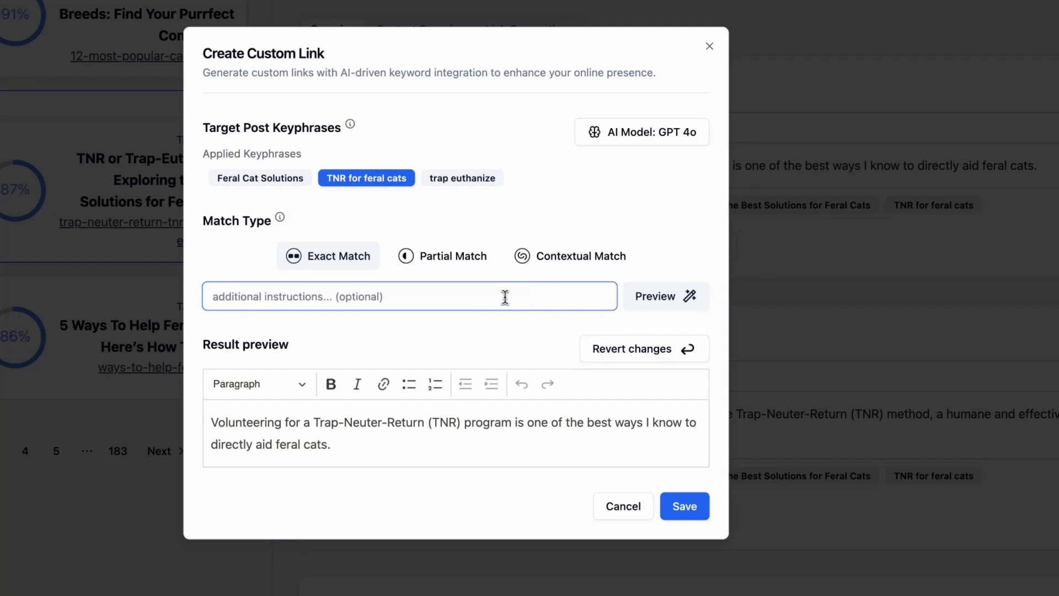
text(Modif)
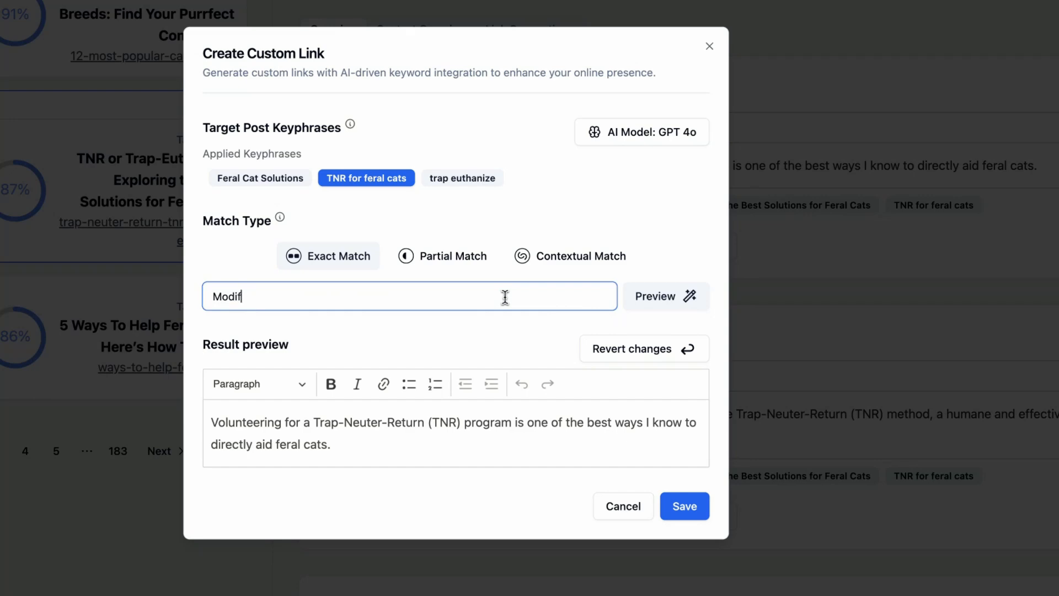
text(ty thy the sentence blow)
key(BackSpace)
key(BackSpace)
key(BackSpace)
text(elow )
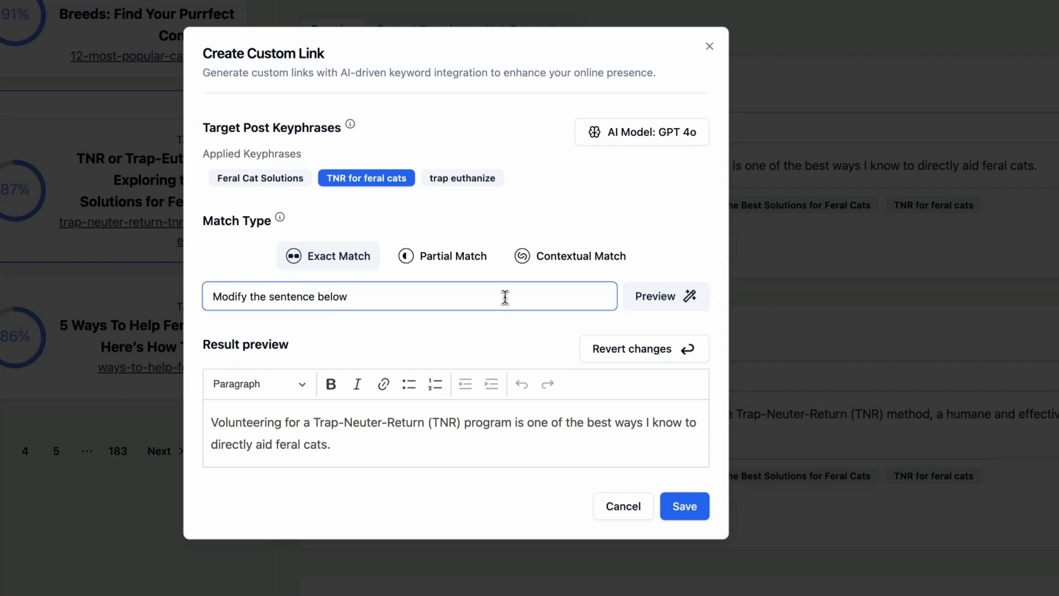
text(to intetgrate the internal li)
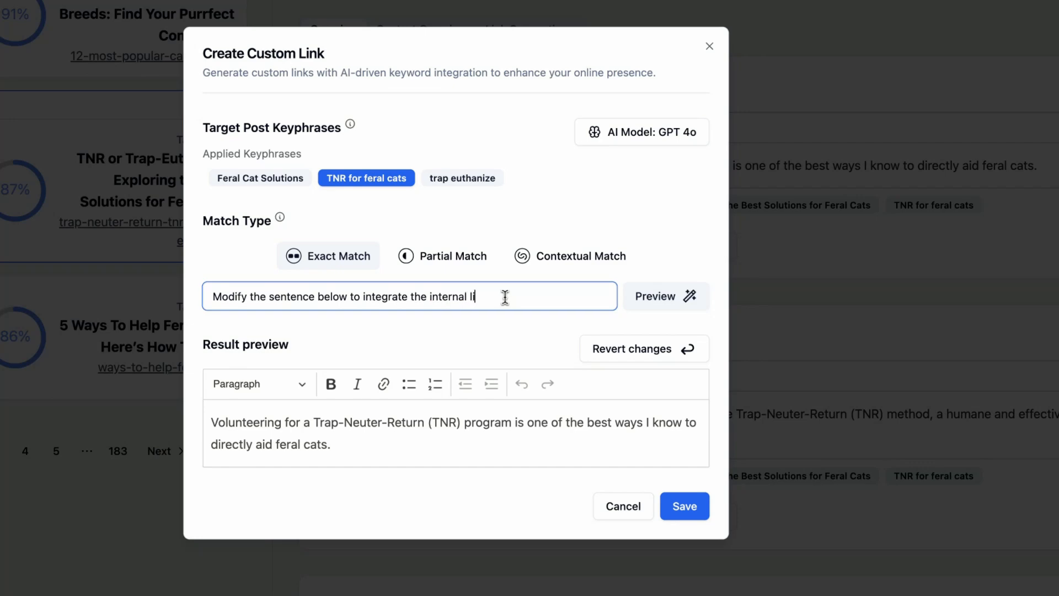
text(nk in a natural way. Don't add a n)
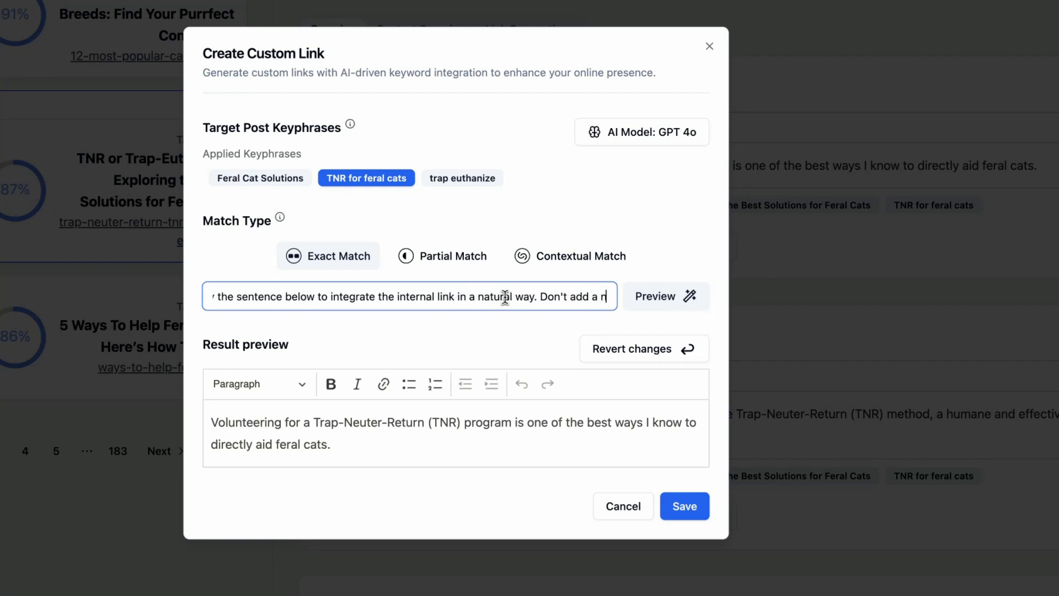
text(ew sentence)
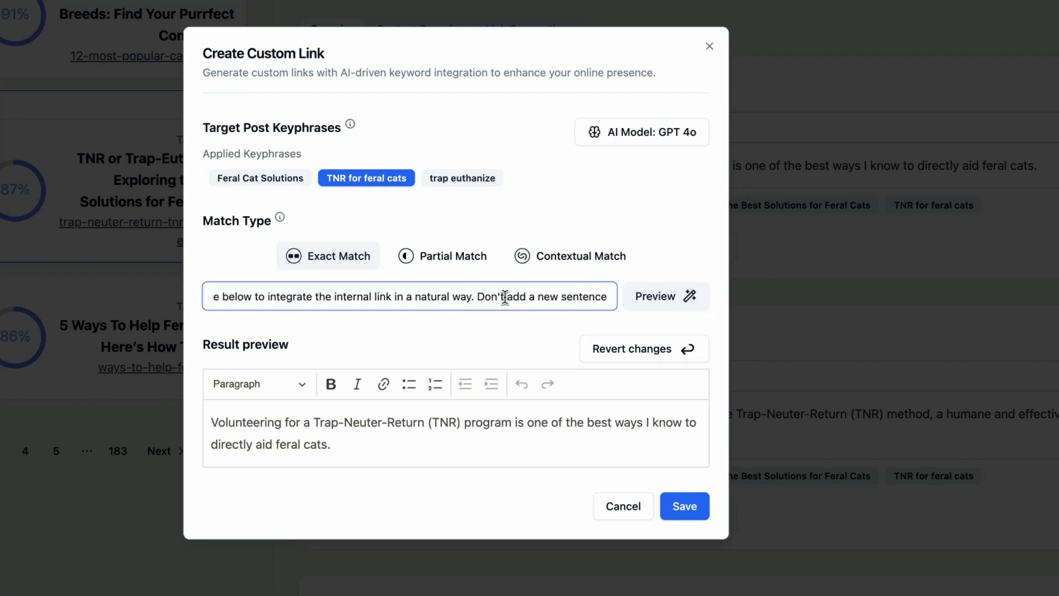
Generate a new exact-match preview and read through the sentence around the "TNR for feral cats" link.
click(665, 301)
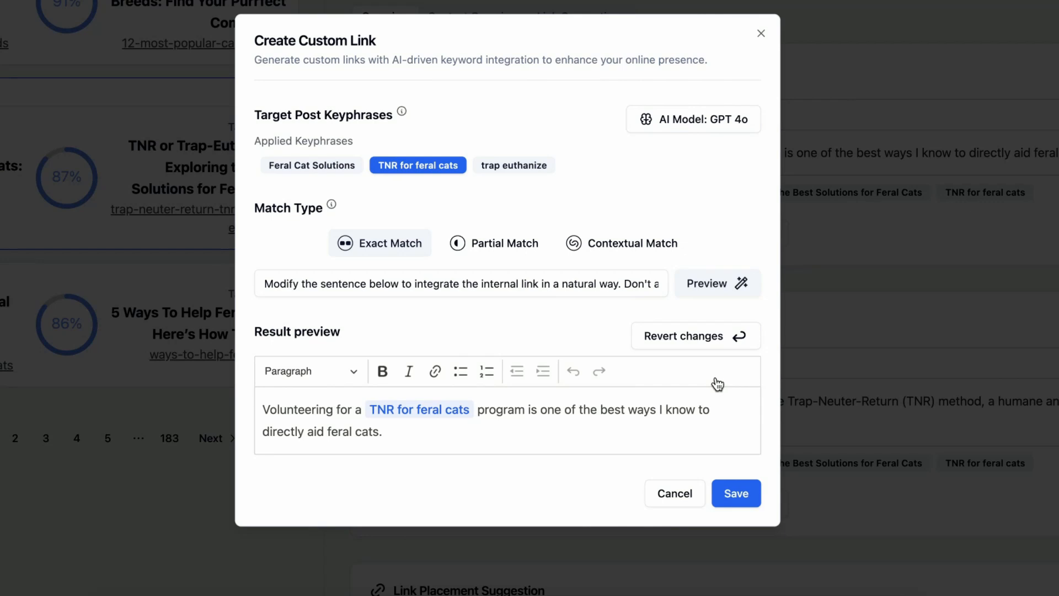
click(490, 442)
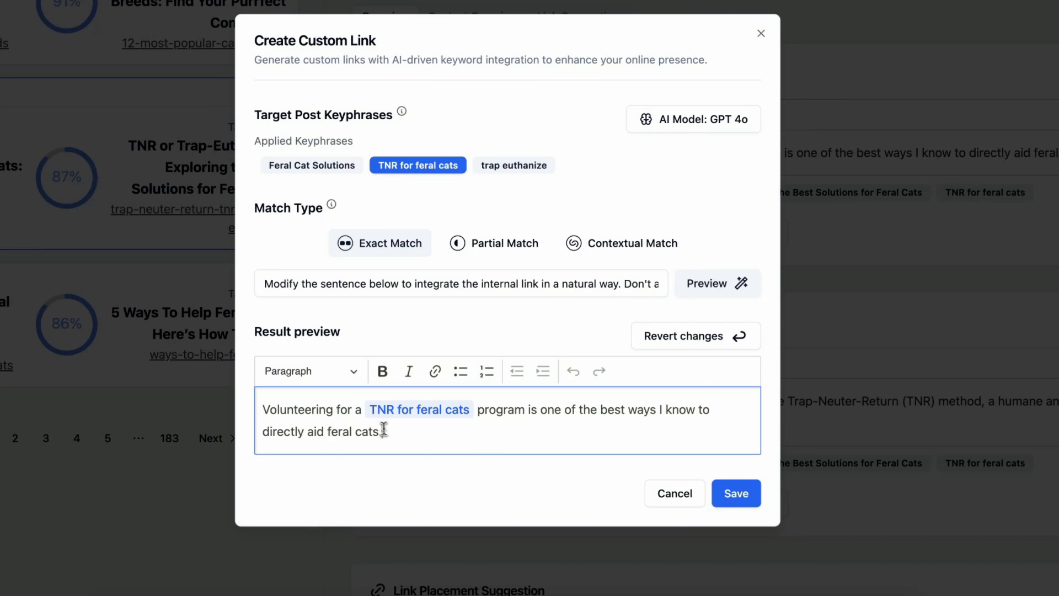
drag(395, 429, 388, 417)
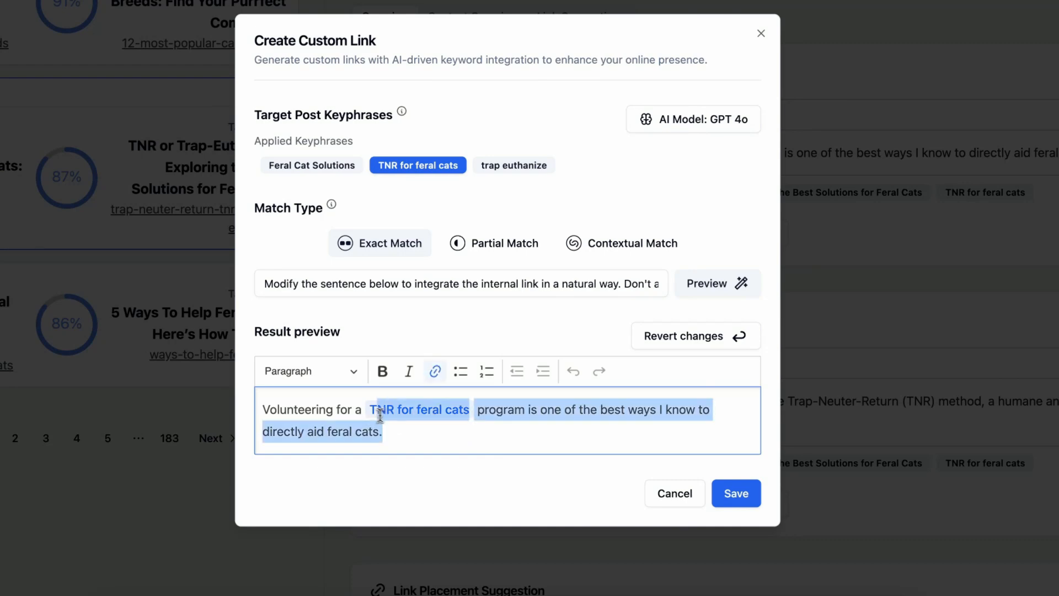
click(470, 428)
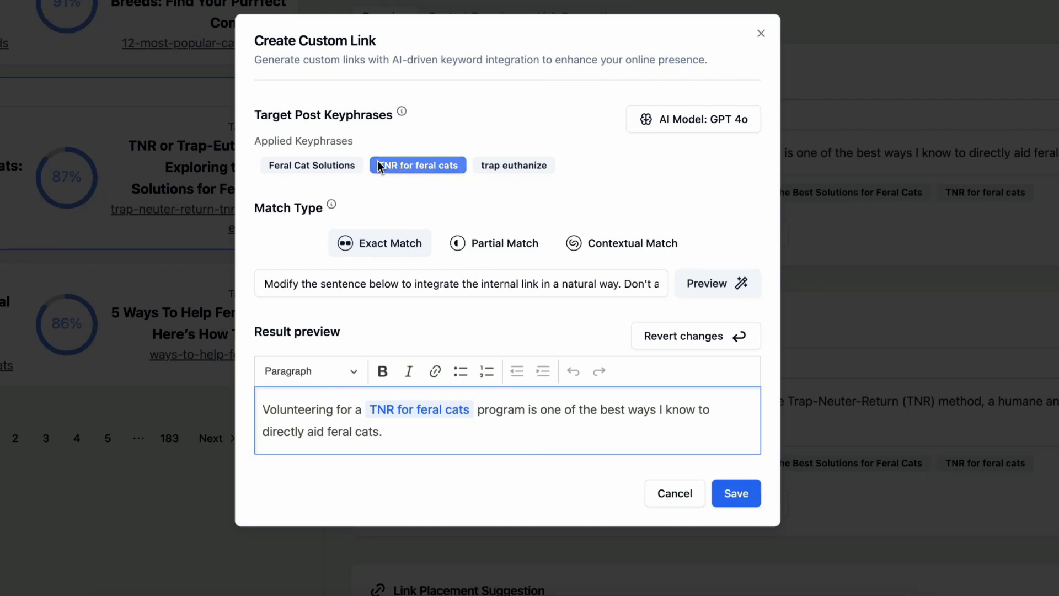
Save the custom "TNR for feral cats" link and apply it to the source post.
mouse_move(377, 162)
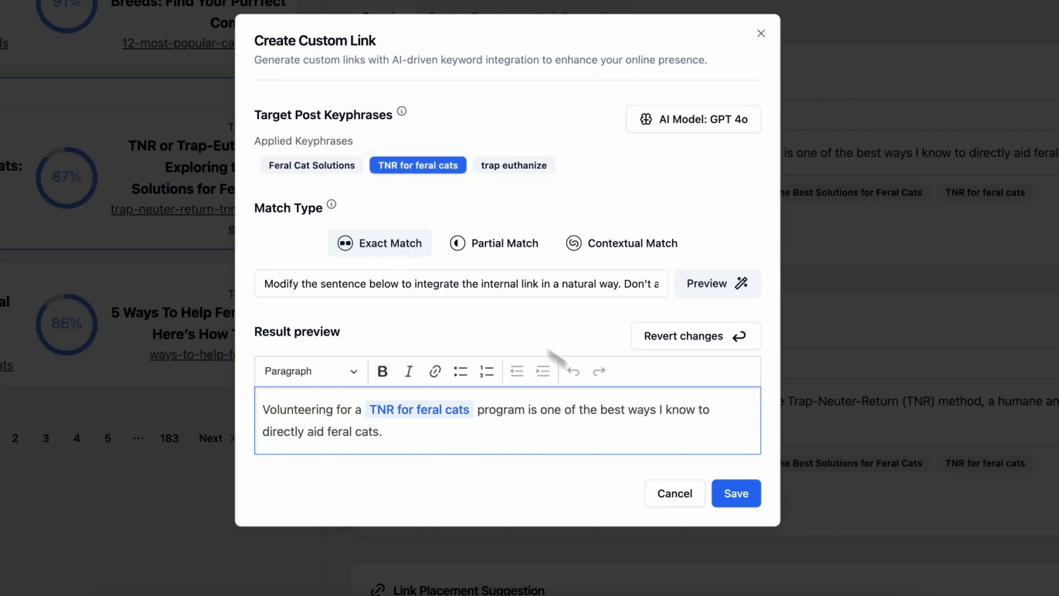
click(730, 503)
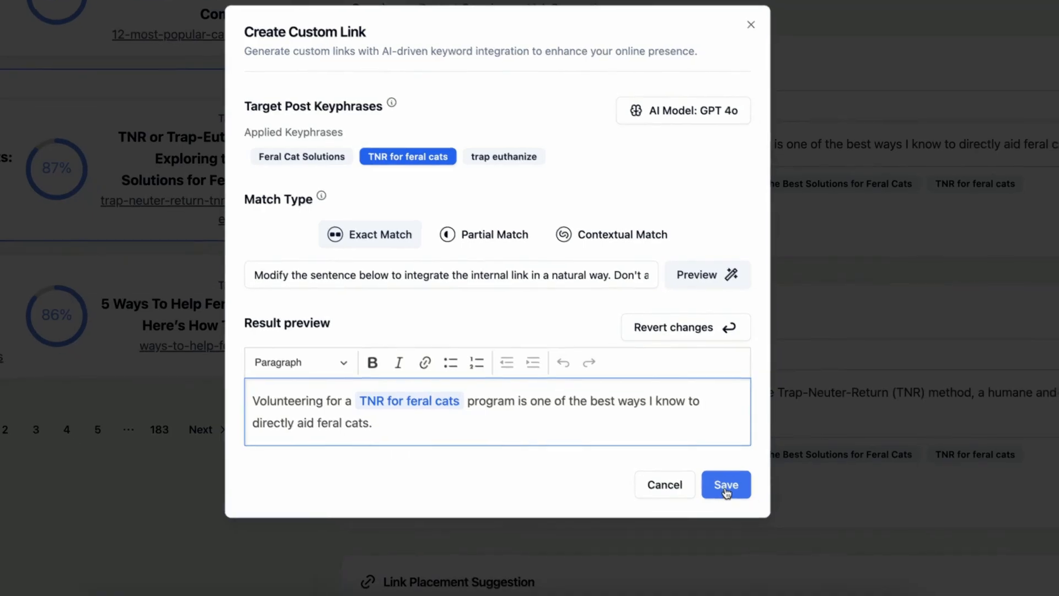
click(406, 230)
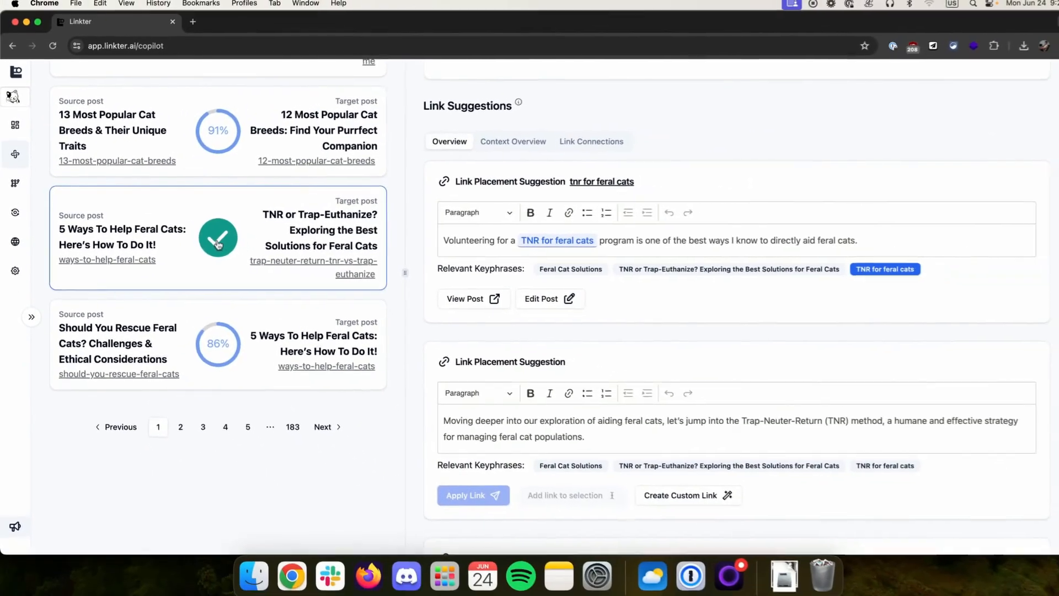
Hide the "13 Most Popular Cat Breeds & Their Unique Traits" recommendation and confirm its removal from the recommendation list.
scroll(389, 337, up, 5)
scroll(277, 301, down, 10)
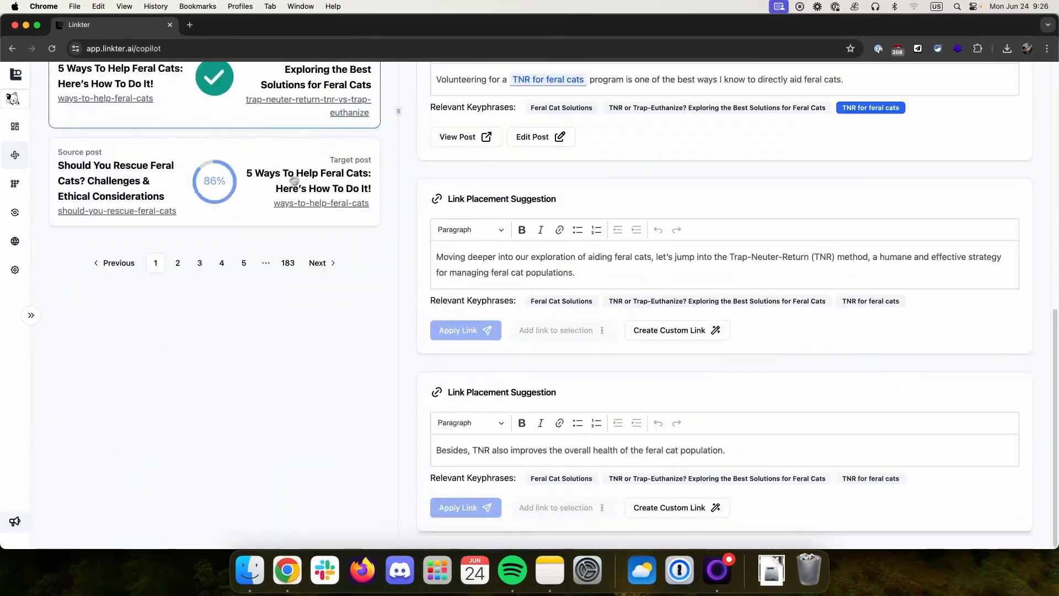
scroll(244, 209, up, 4)
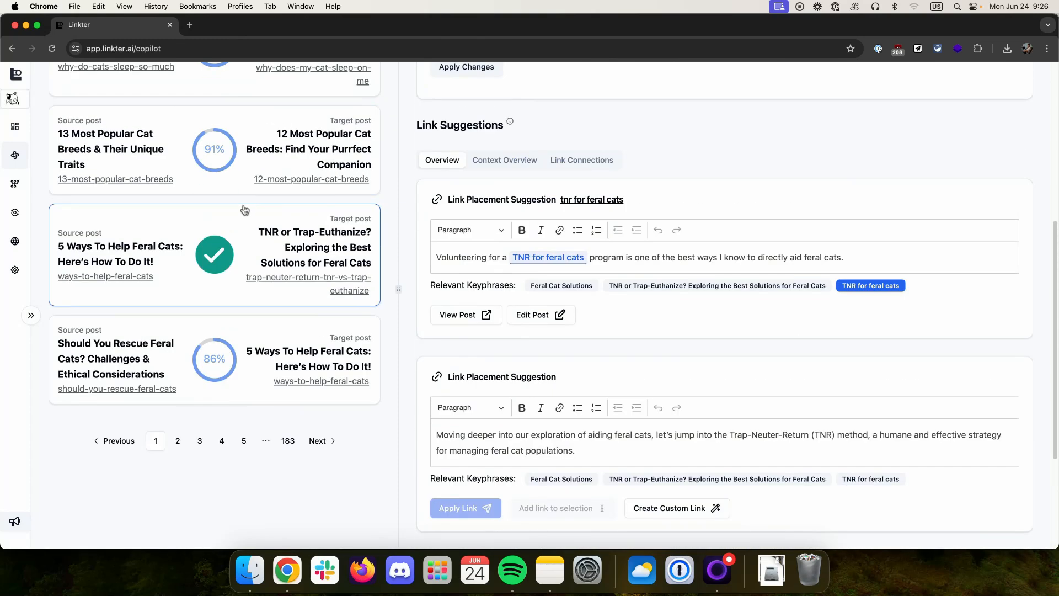
scroll(245, 210, up, 1)
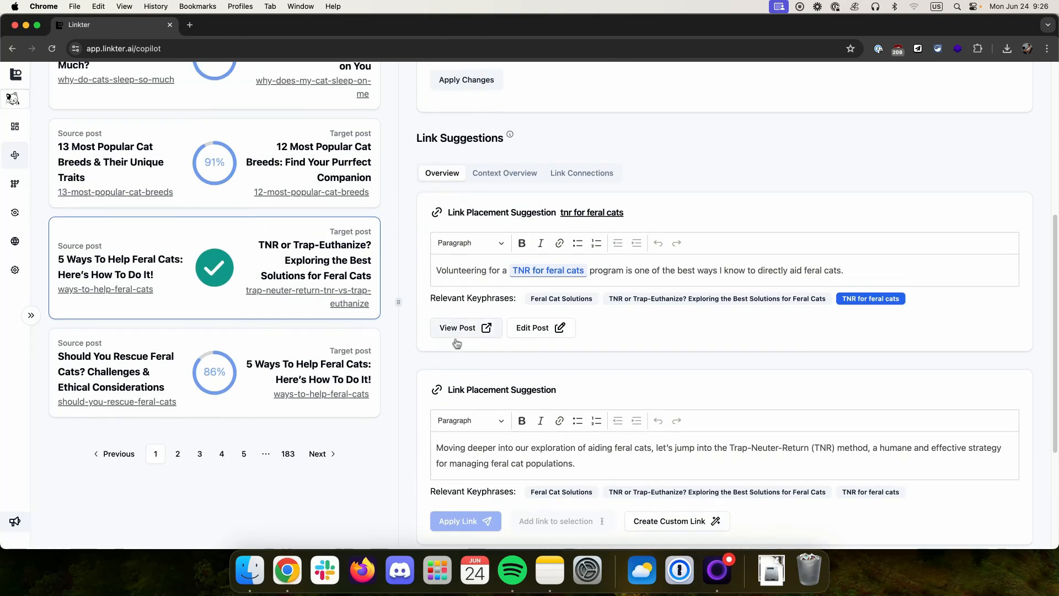
scroll(436, 328, up, 3)
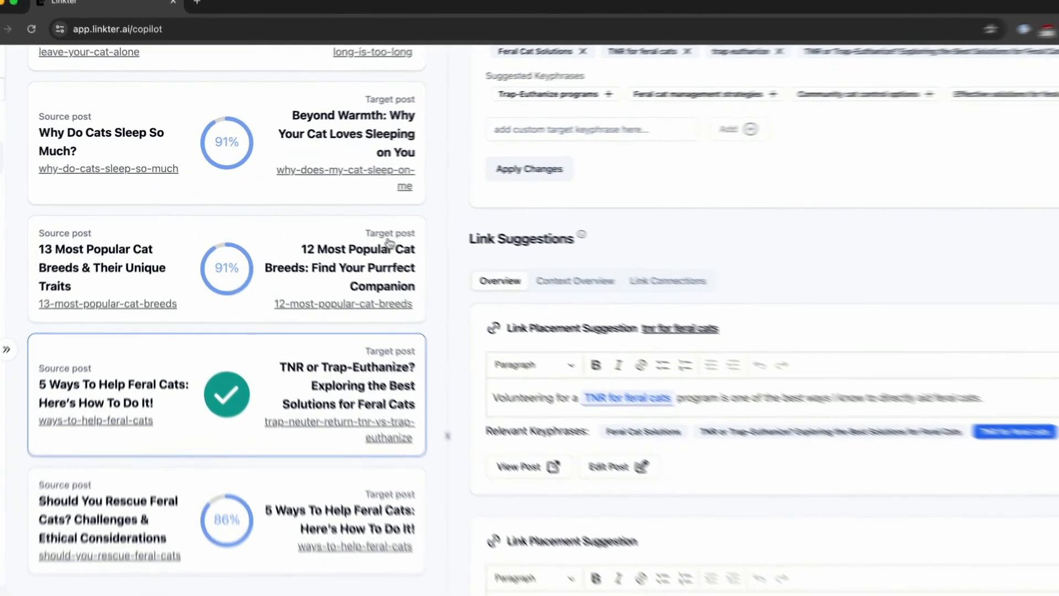
click(350, 229)
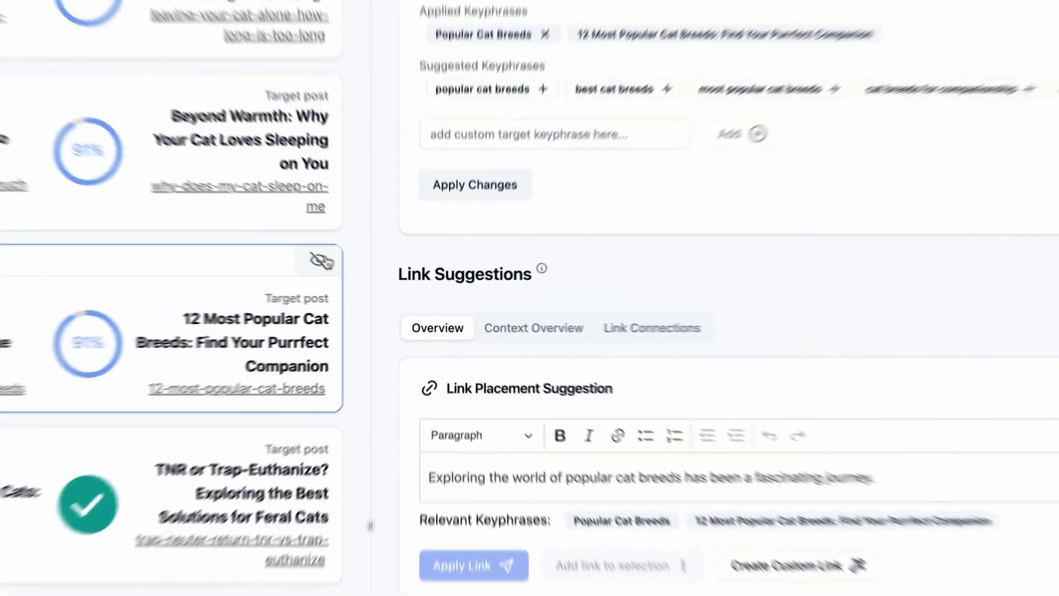
click(373, 279)
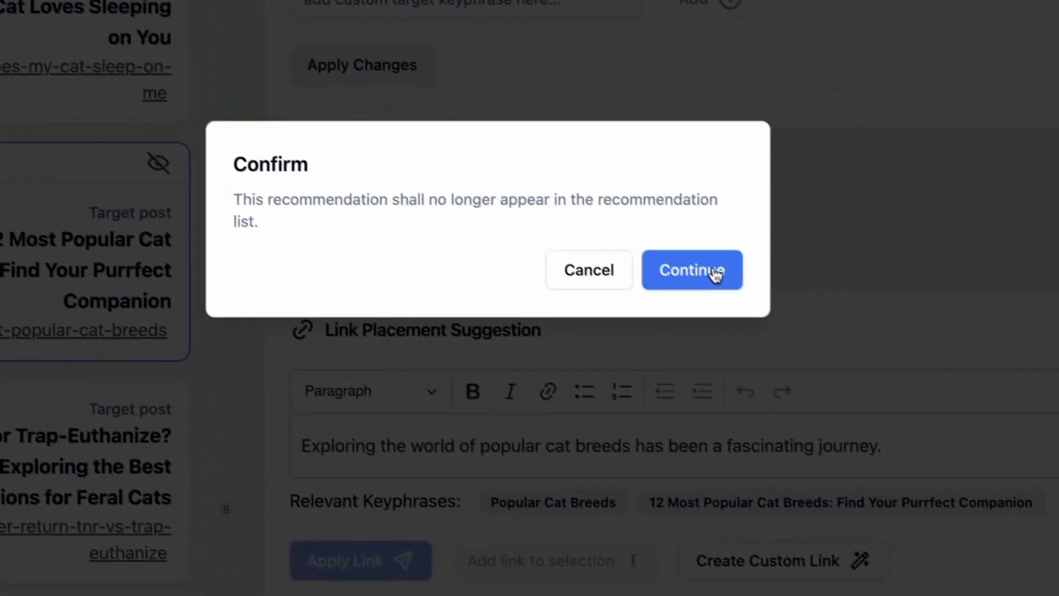
click(804, 351)
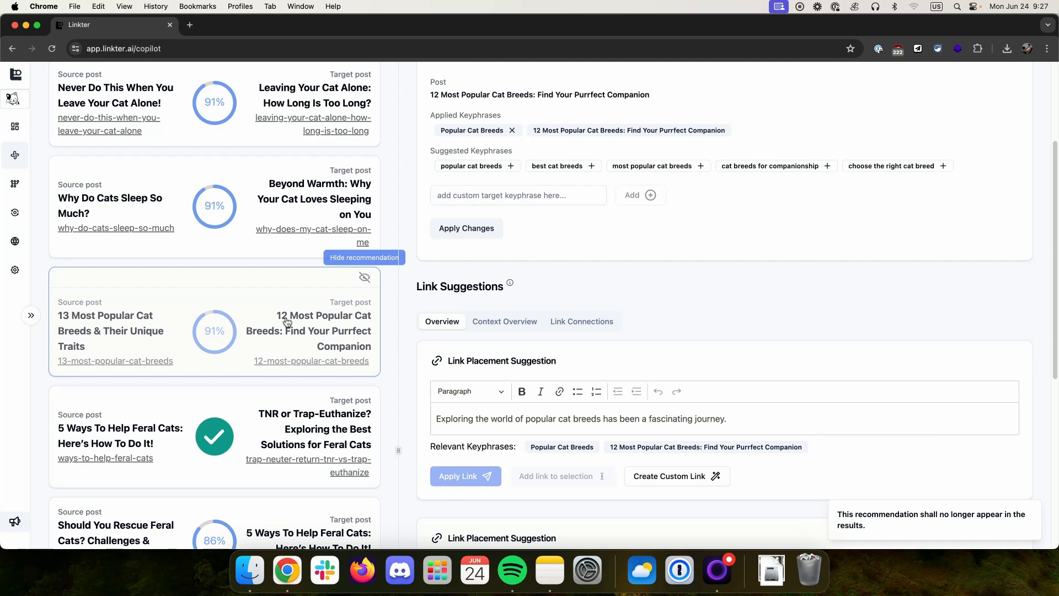
Switch the recommendation type to By Post Content.
scroll(300, 296, up, 5)
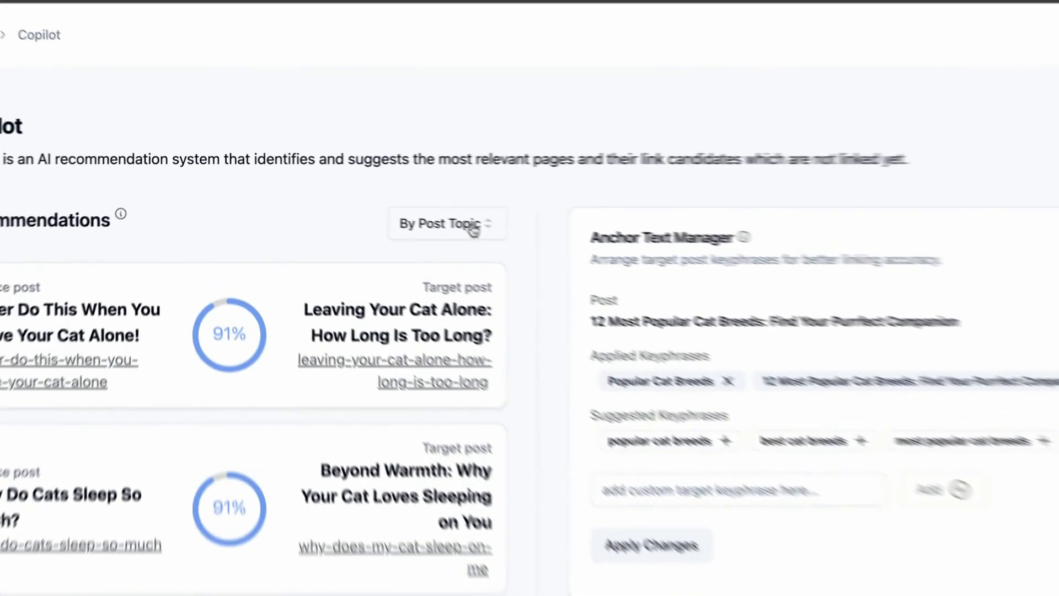
click(359, 194)
click(360, 251)
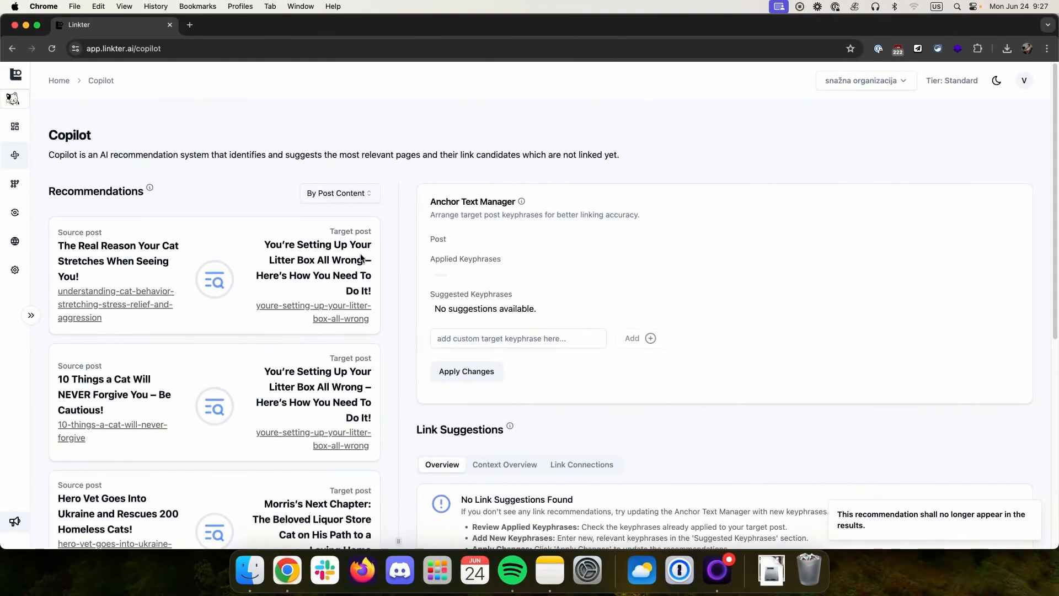
Open the "10 Things a Cat Will NEVER Forgive You – Be Cautious!" recommendation and examine its target keyphrases and link suggestion.
click(260, 359)
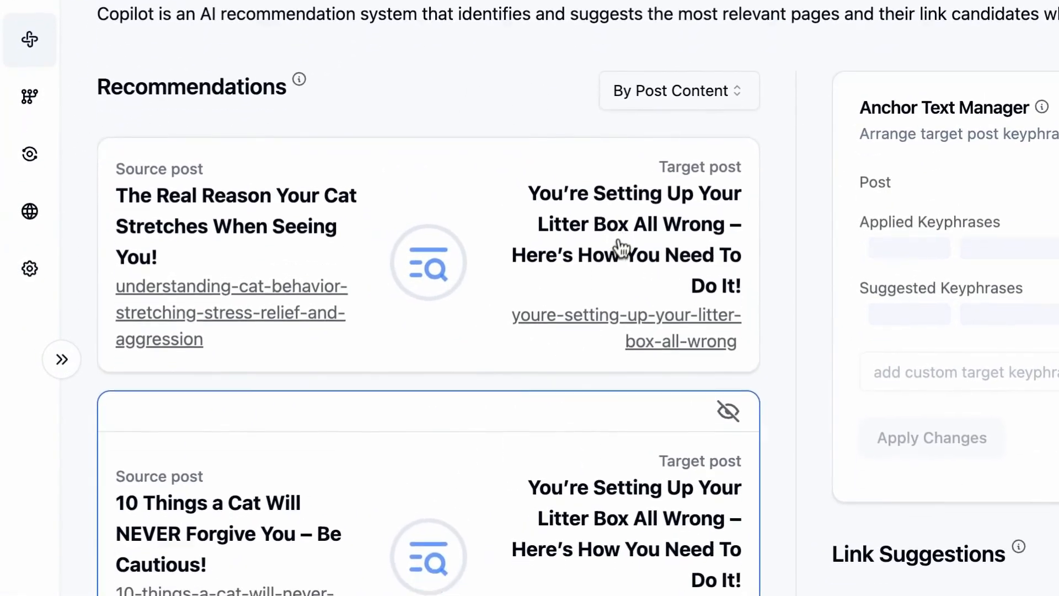
scroll(620, 248, down, 4)
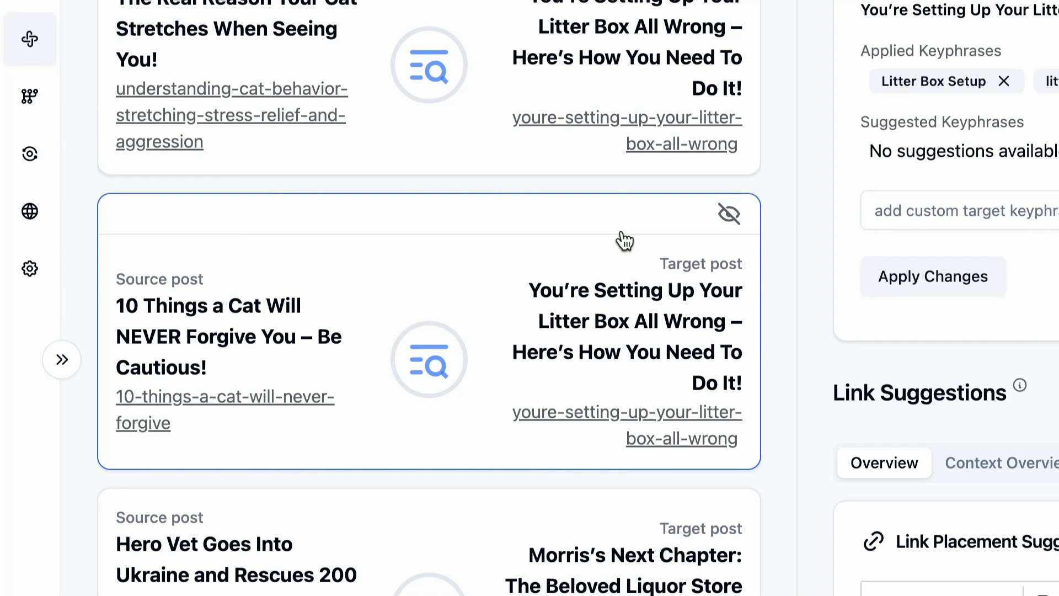
scroll(625, 242, down, 1)
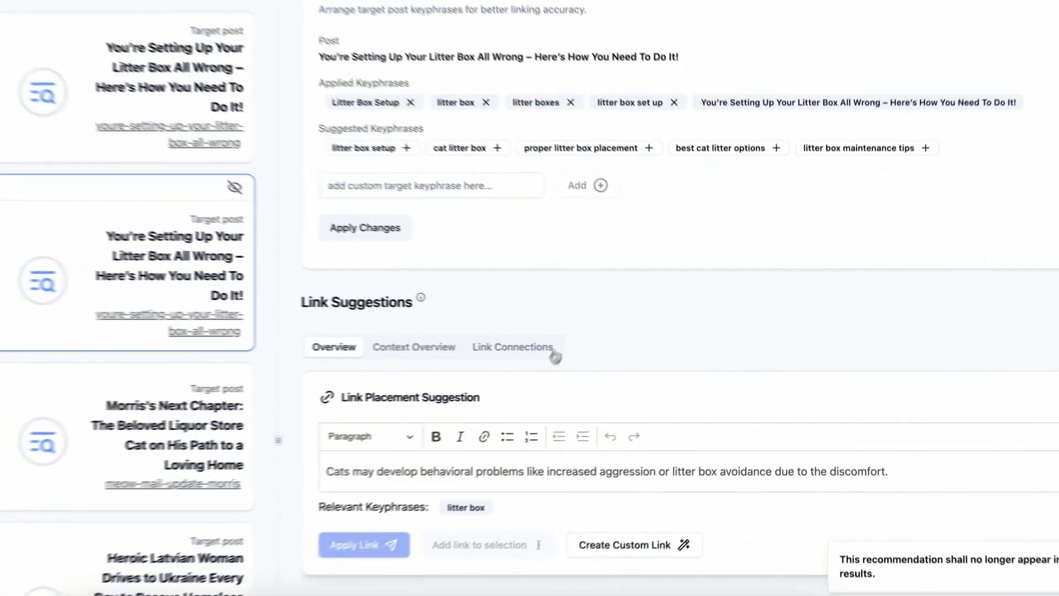
scroll(598, 292, up, 3)
scroll(632, 315, down, 5)
scroll(554, 299, down, 2)
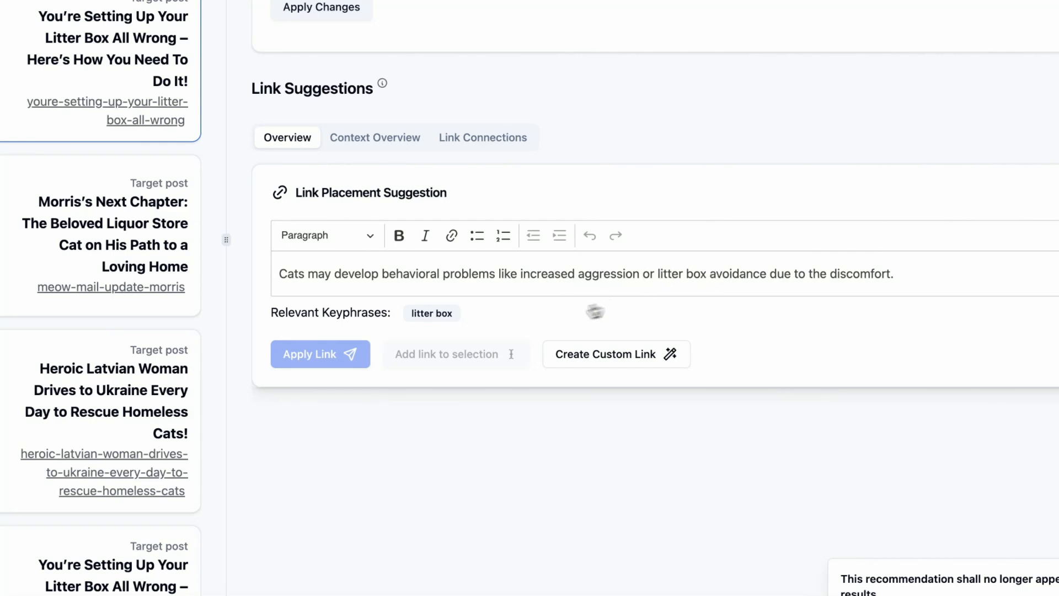
Highlight the words "litter box" in the suggested sentence to examine the possible anchor text, and clear the selection.
drag(662, 287, 766, 287)
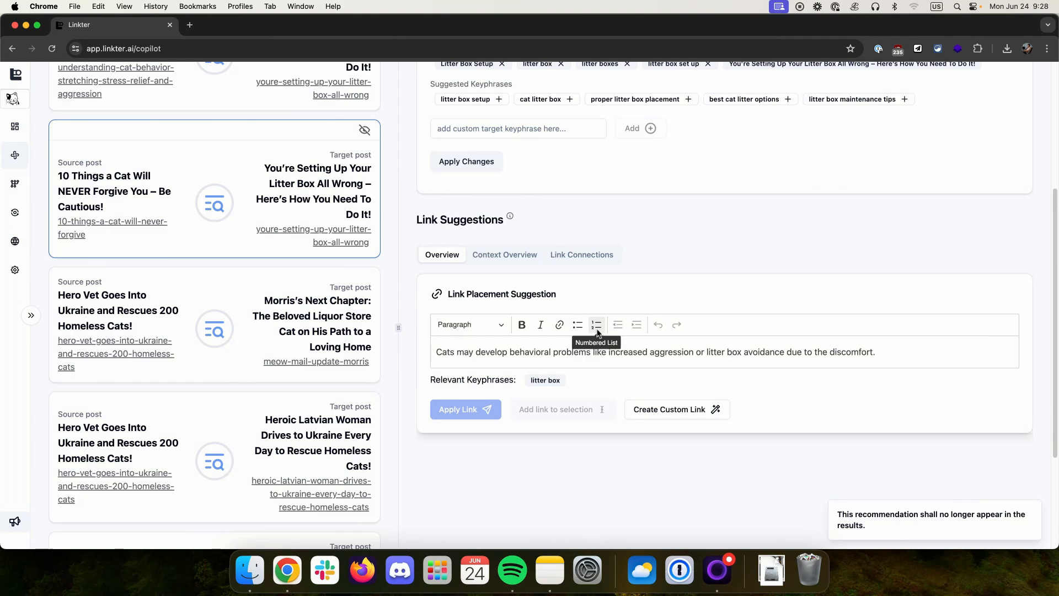
double_click(753, 351)
drag(753, 351, 700, 351)
click(716, 354)
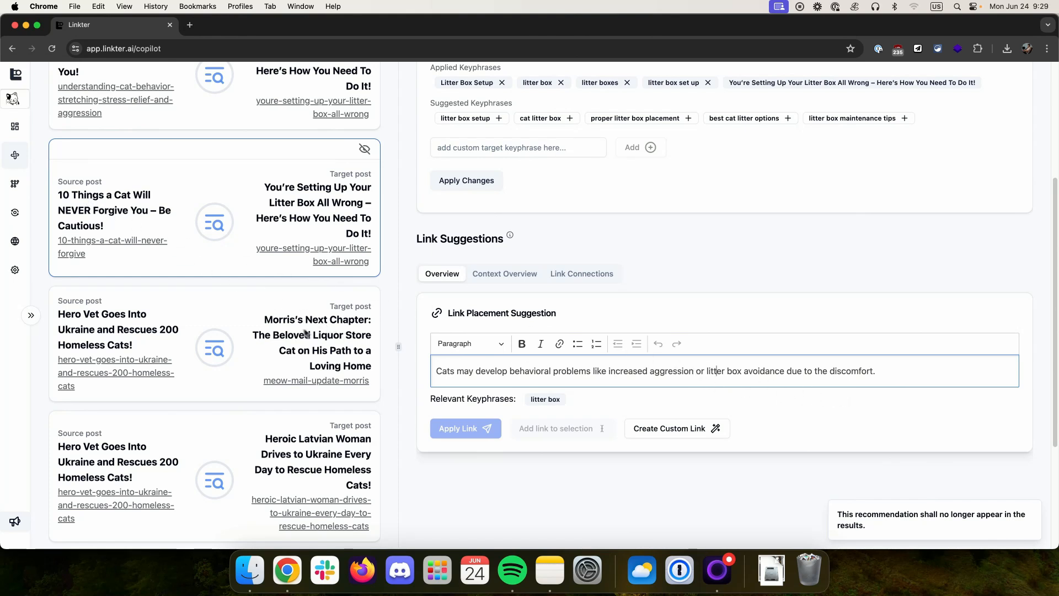
Open the custom link dialog for the "litter box" suggestion to view its options, and close it.
scroll(331, 309, up, 4)
scroll(619, 318, down, 4)
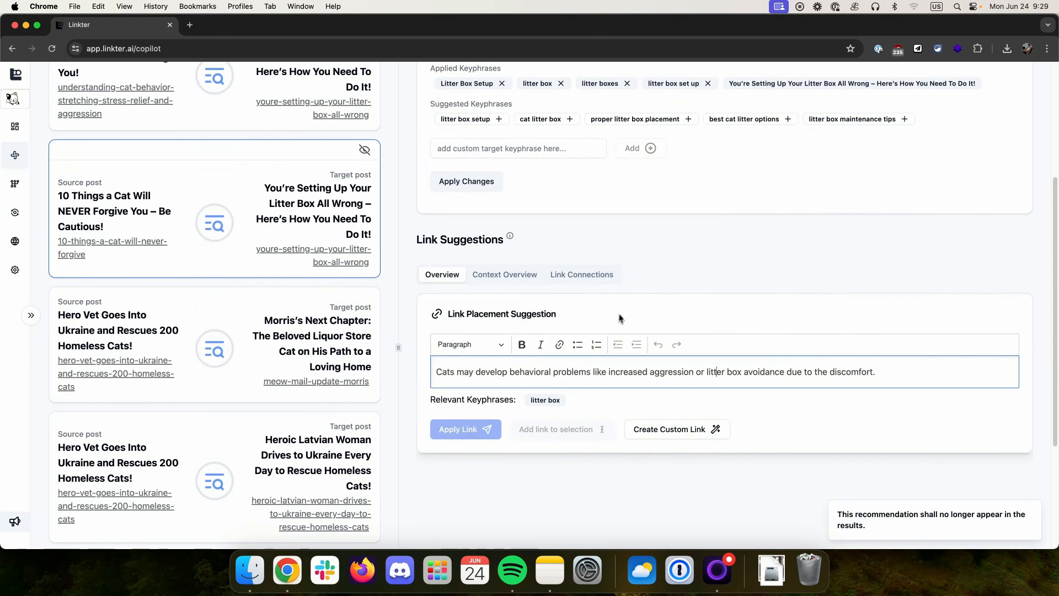
click(695, 433)
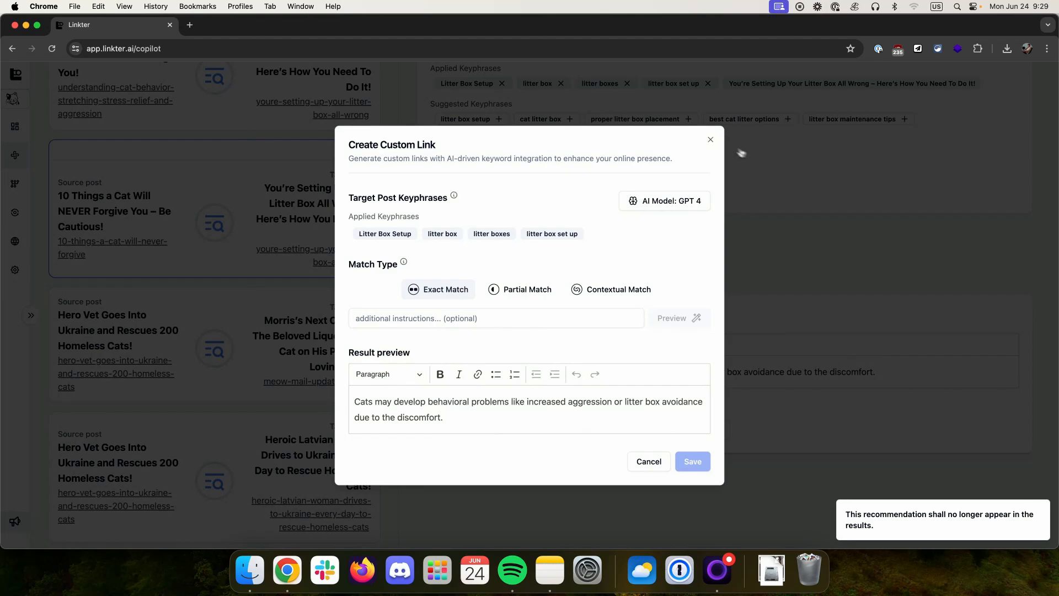
click(710, 140)
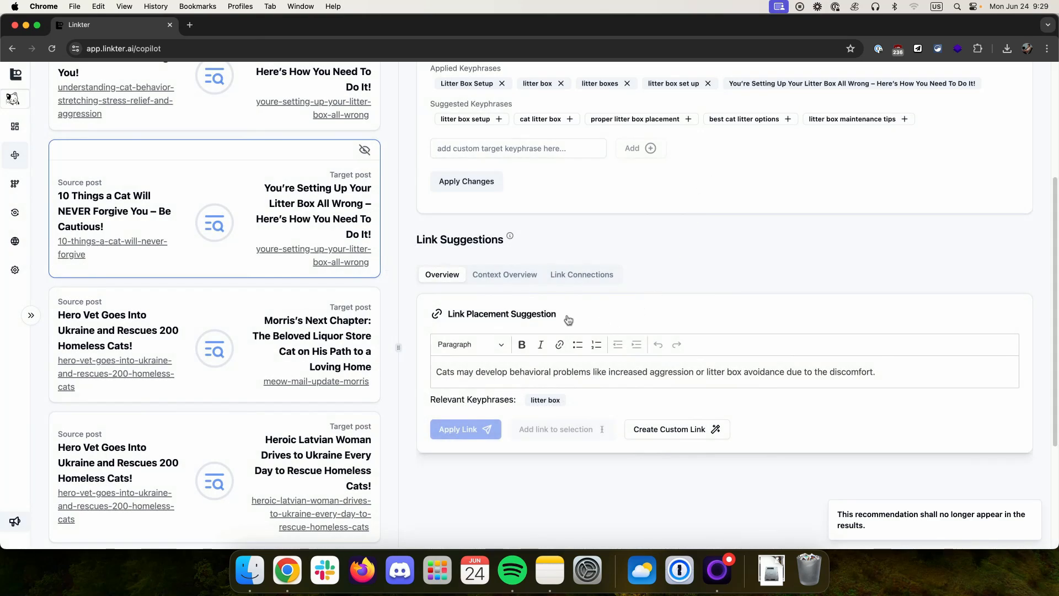
View the available recommendation types and dismiss the list.
scroll(561, 326, up, 5)
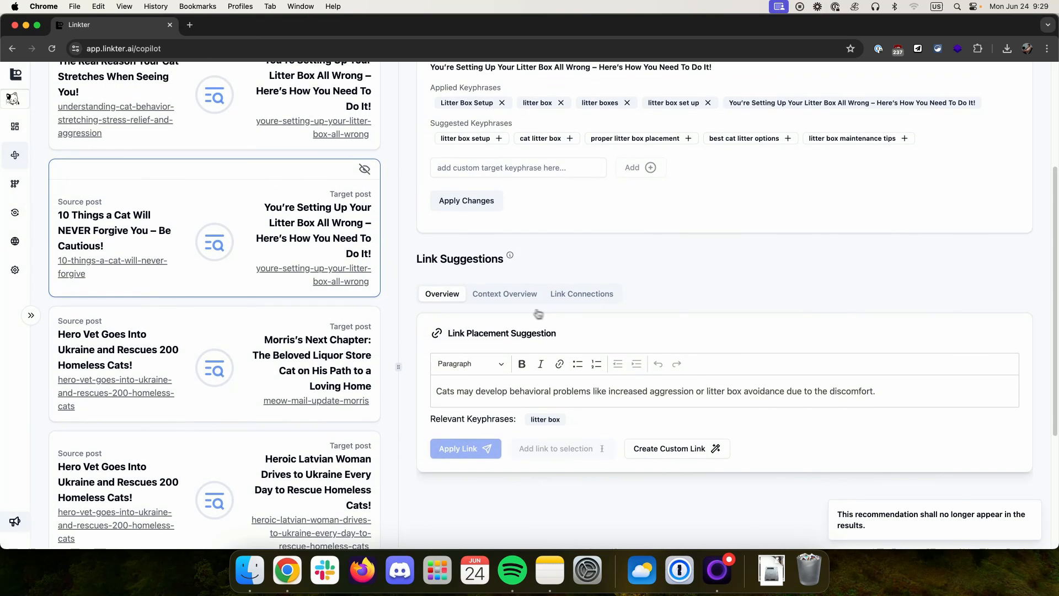
click(356, 108)
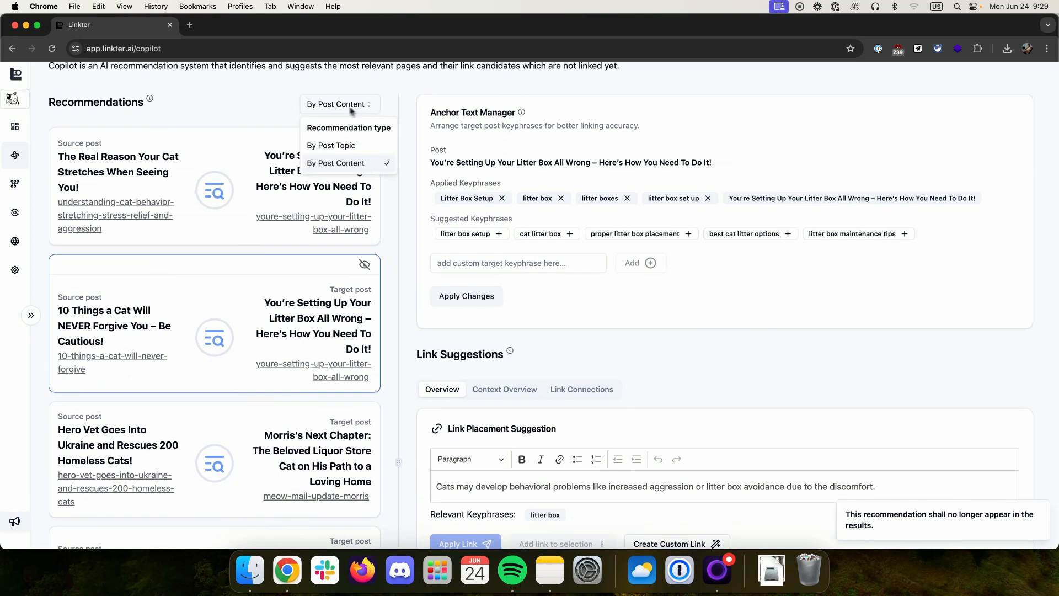
click(290, 116)
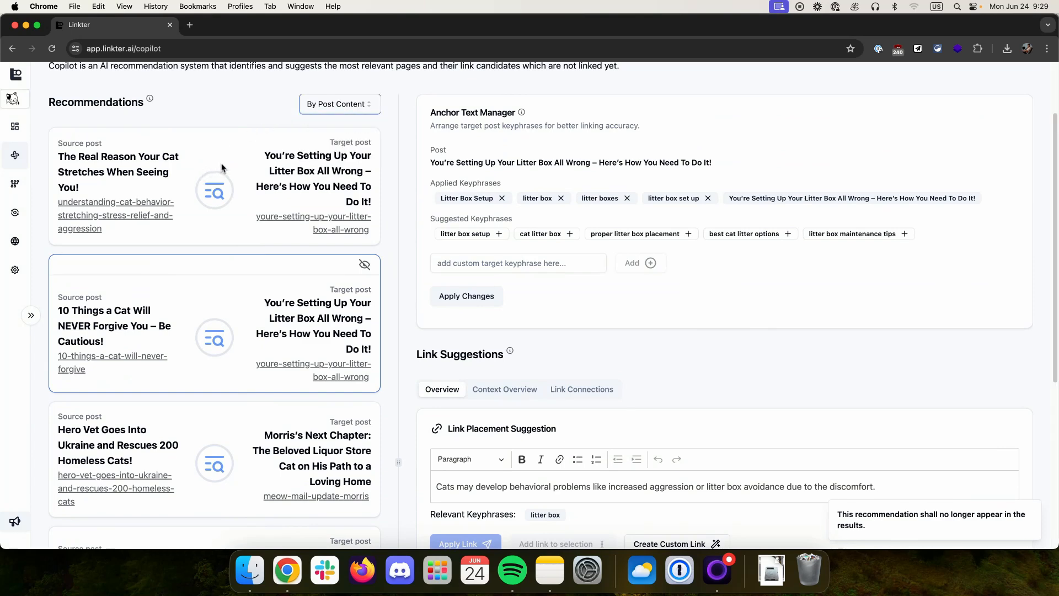
List the recommendations by post topic and open "Never Do This When You Leave Your Cat Alone!" to examine its relevance score and link suggestions.
scroll(221, 168, up, 3)
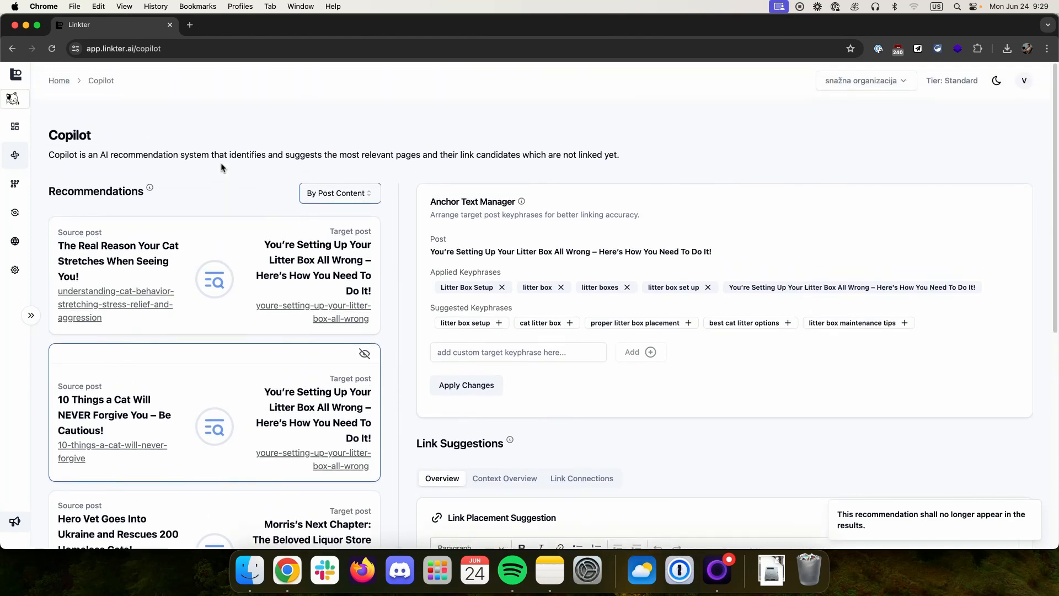
click(309, 193)
click(346, 236)
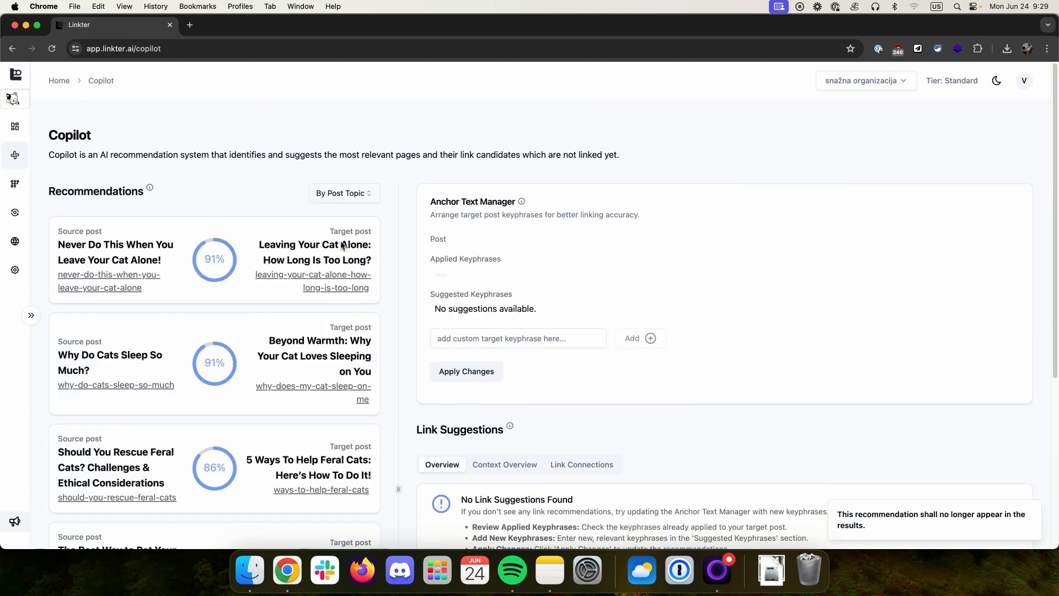
click(239, 270)
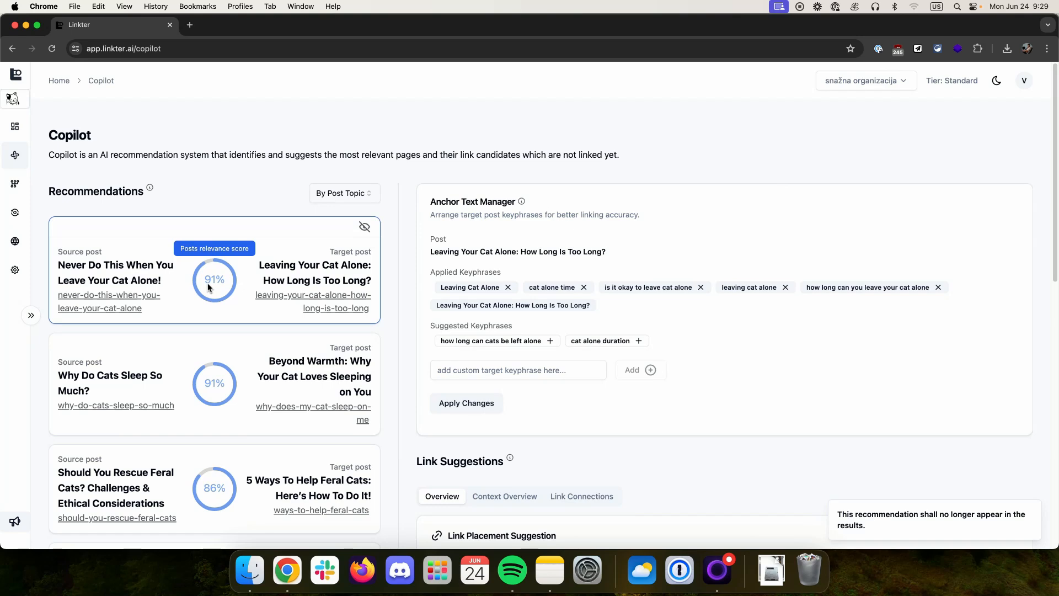
scroll(208, 287, down, 1)
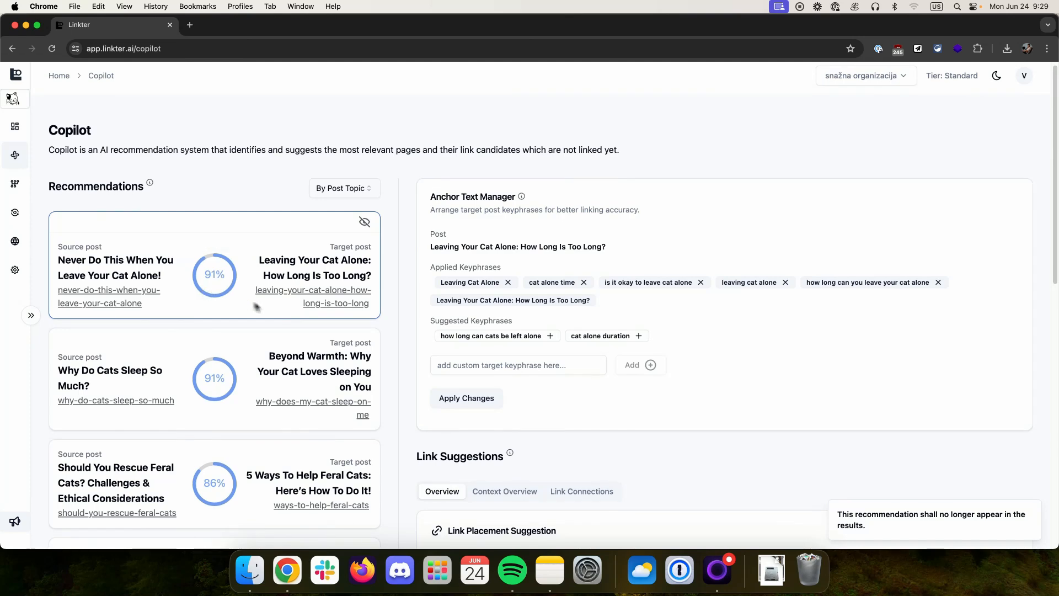
scroll(291, 315, down, 5)
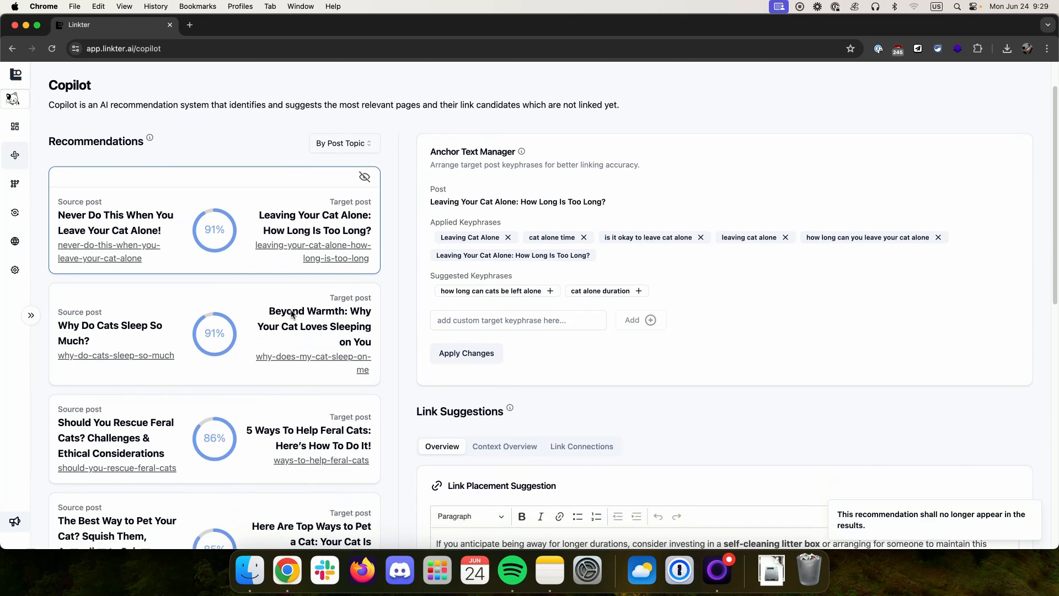
scroll(291, 313, down, 5)
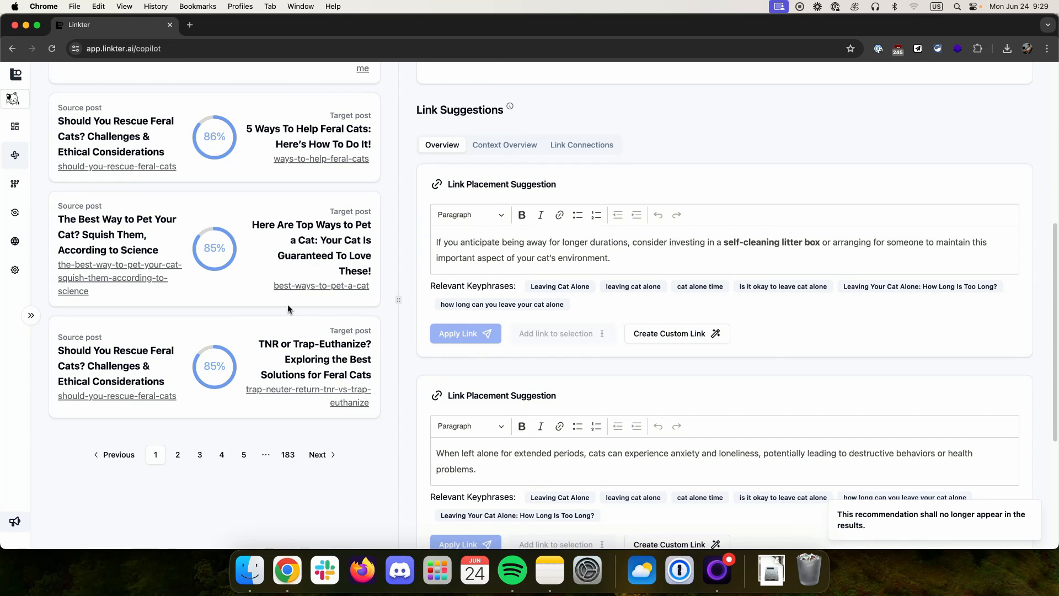
scroll(289, 306, up, 3)
scroll(287, 307, up, 1)
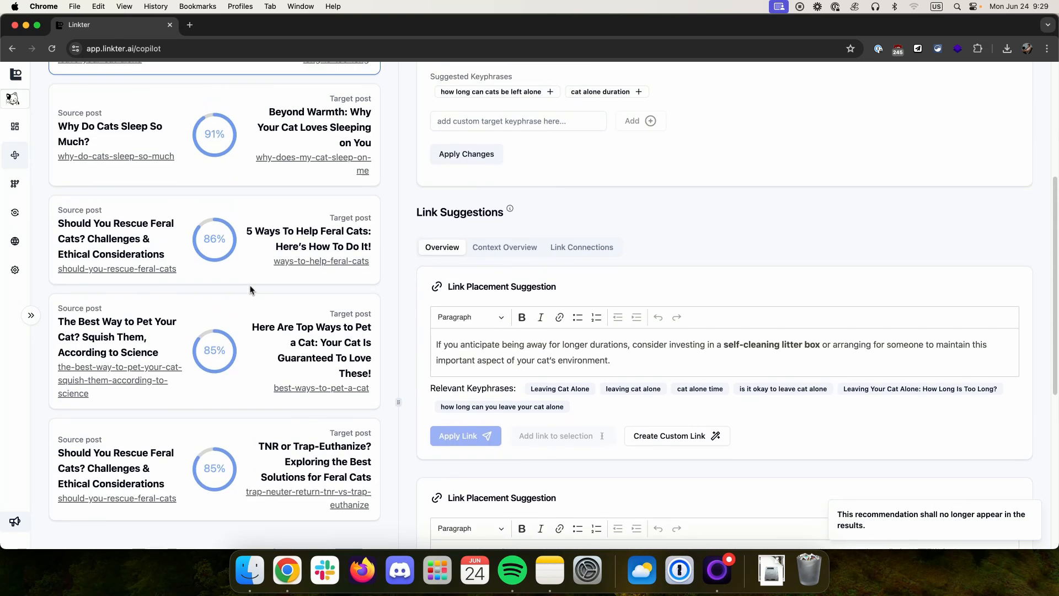
scroll(250, 290, up, 8)
click(31, 315)
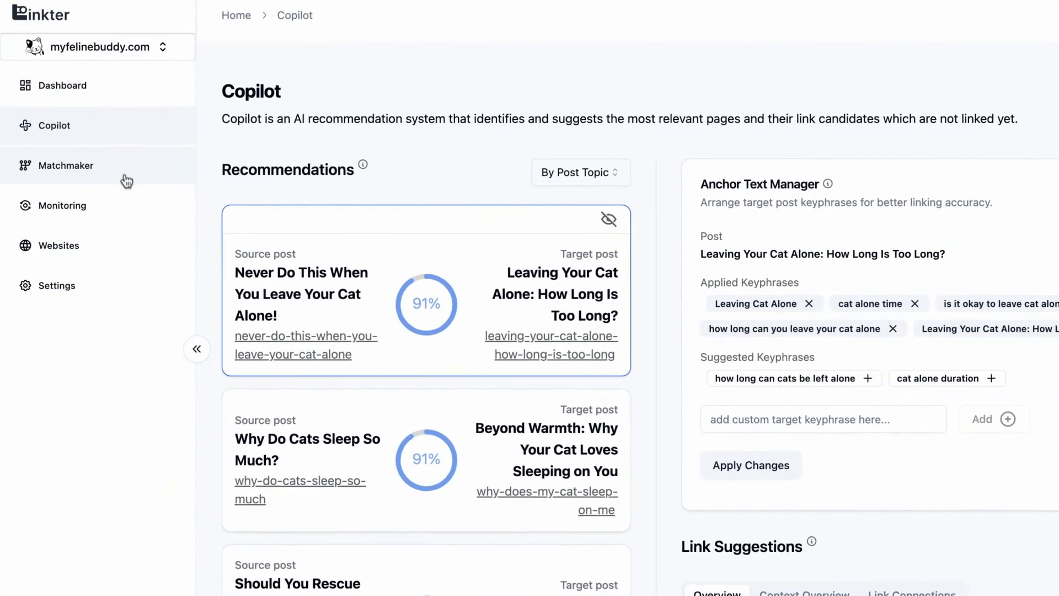
click(123, 178)
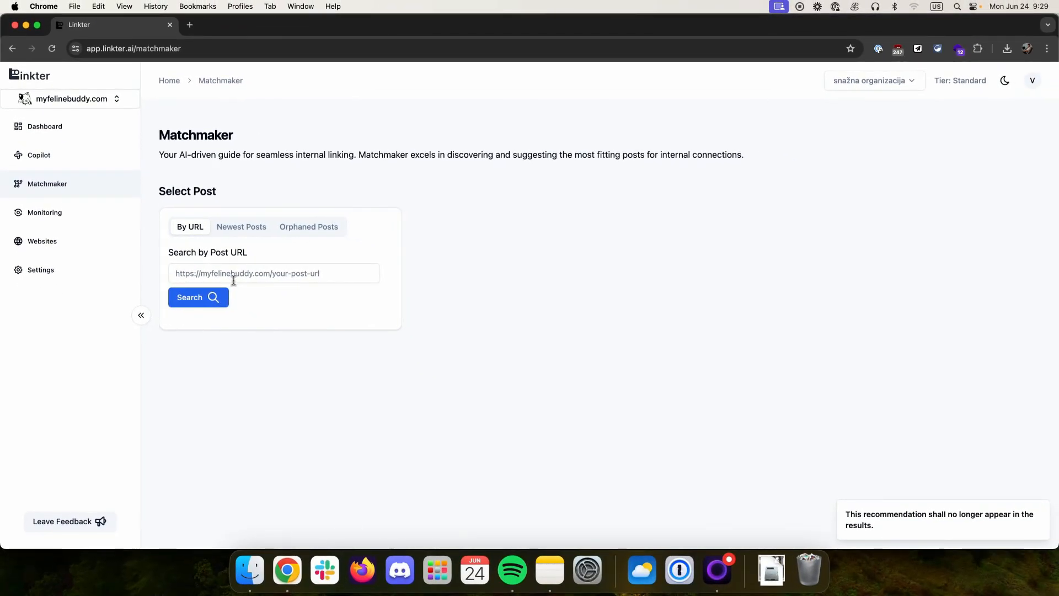
click(235, 274)
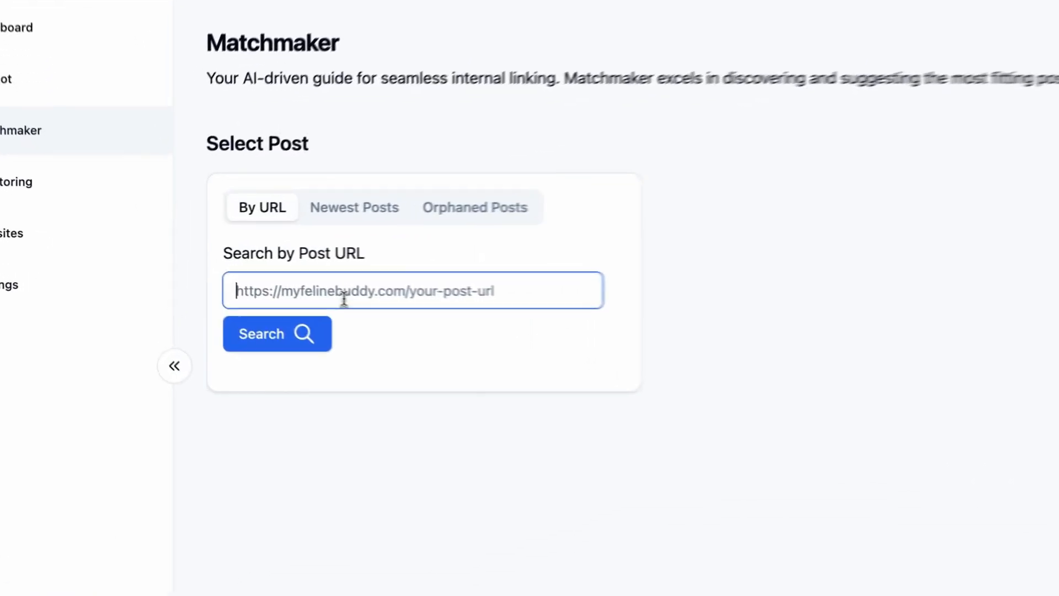
text(https:/)
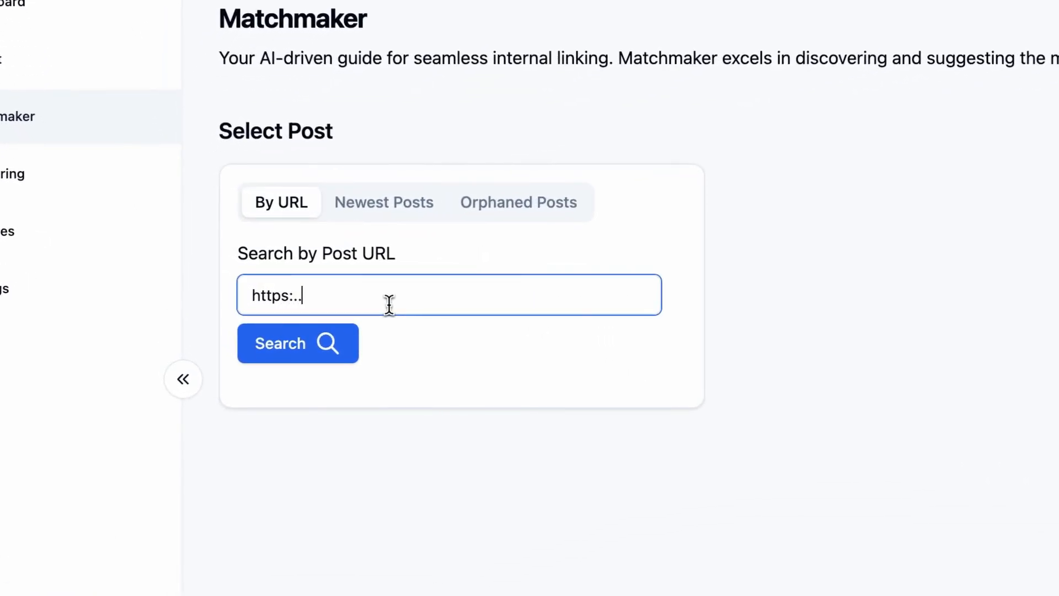
text(/myfelinebuddy.com)
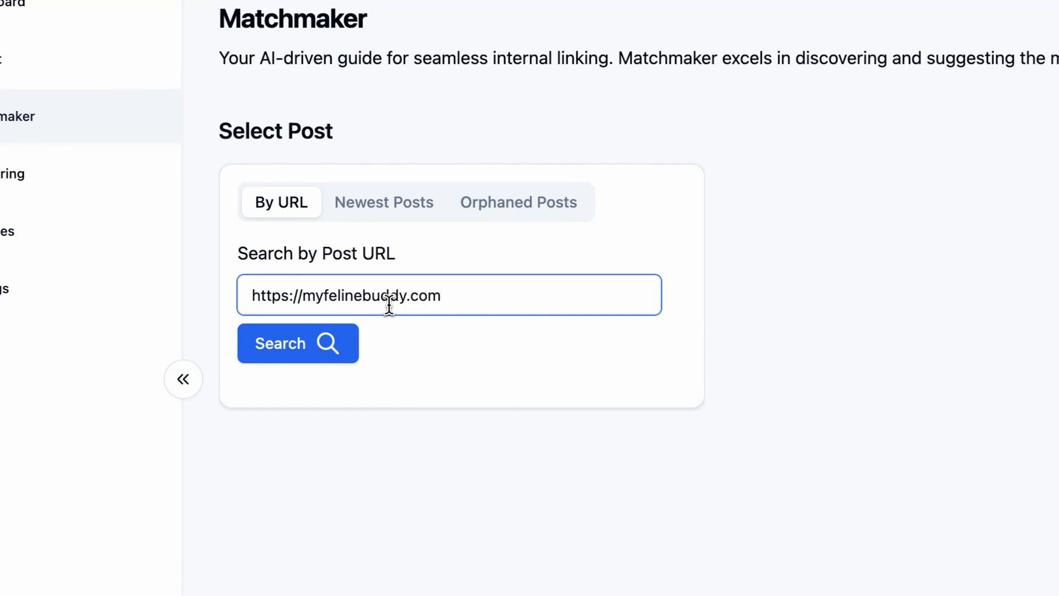
text(/best-cat-food/)
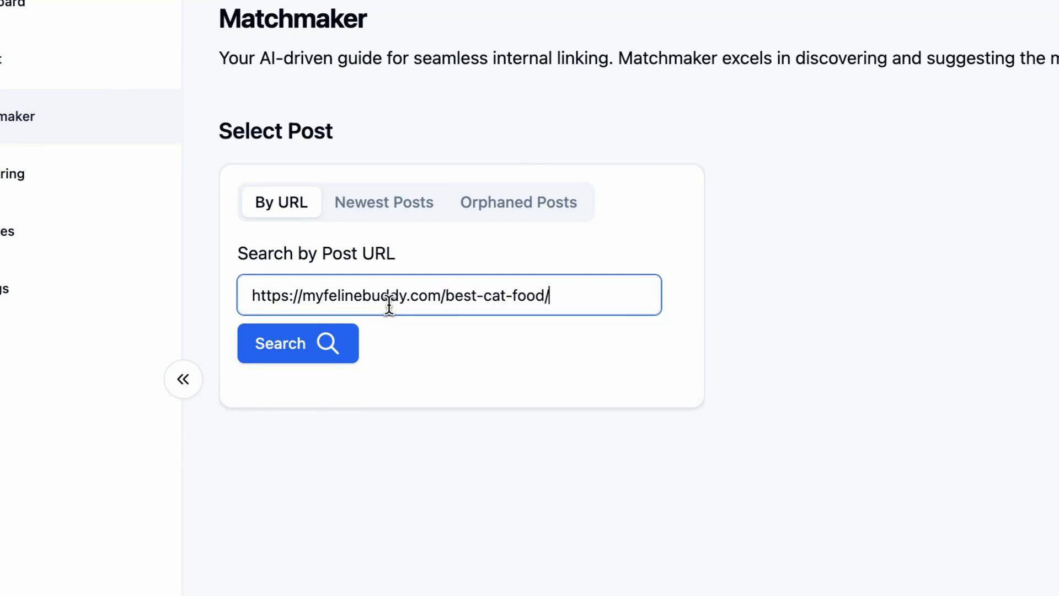
triple_click(256, 297)
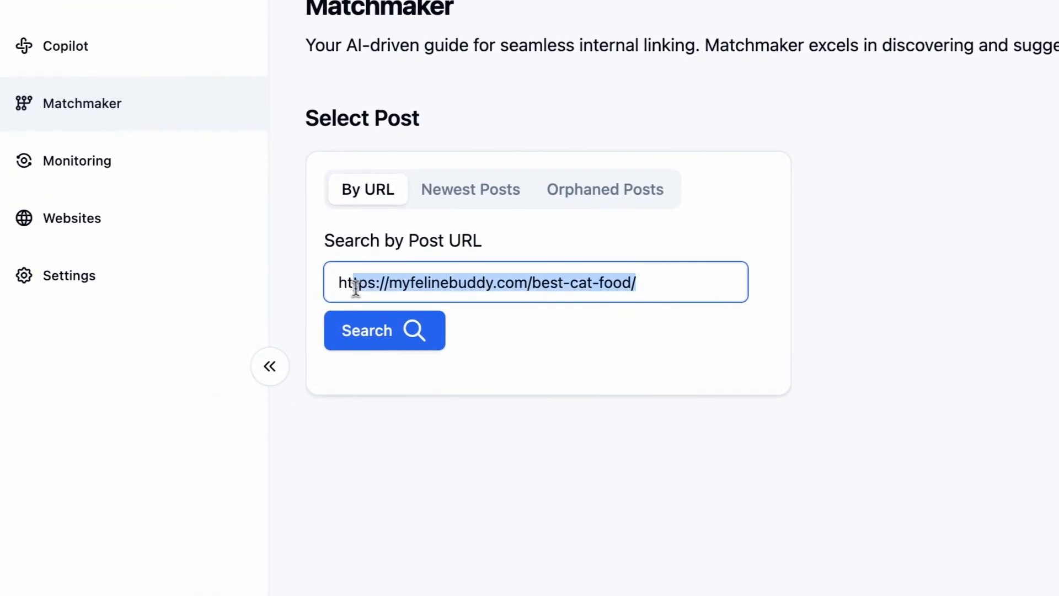
click(632, 293)
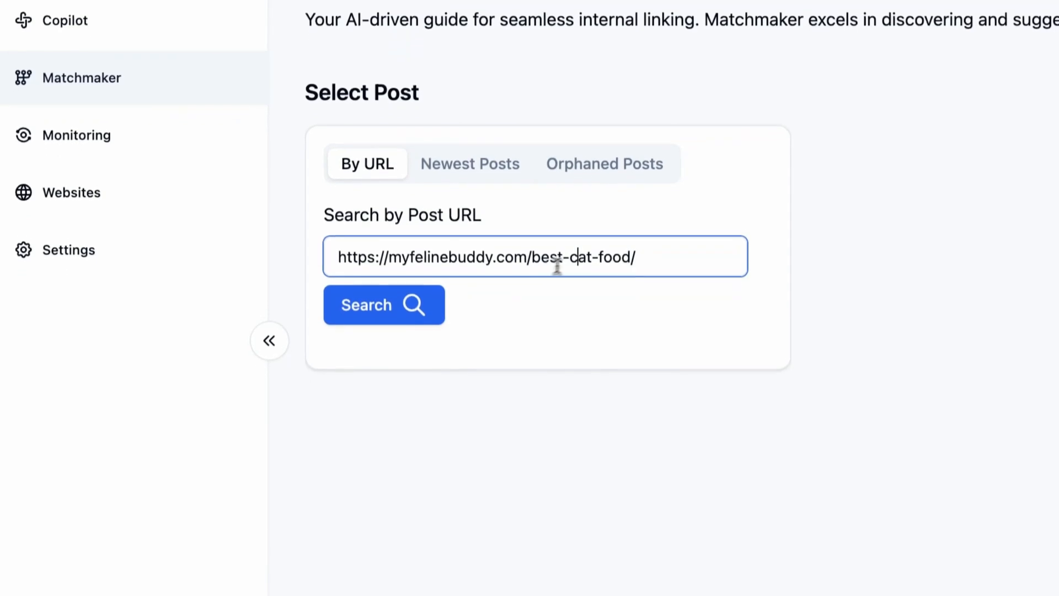
triple_click(580, 284)
click(515, 353)
click(441, 309)
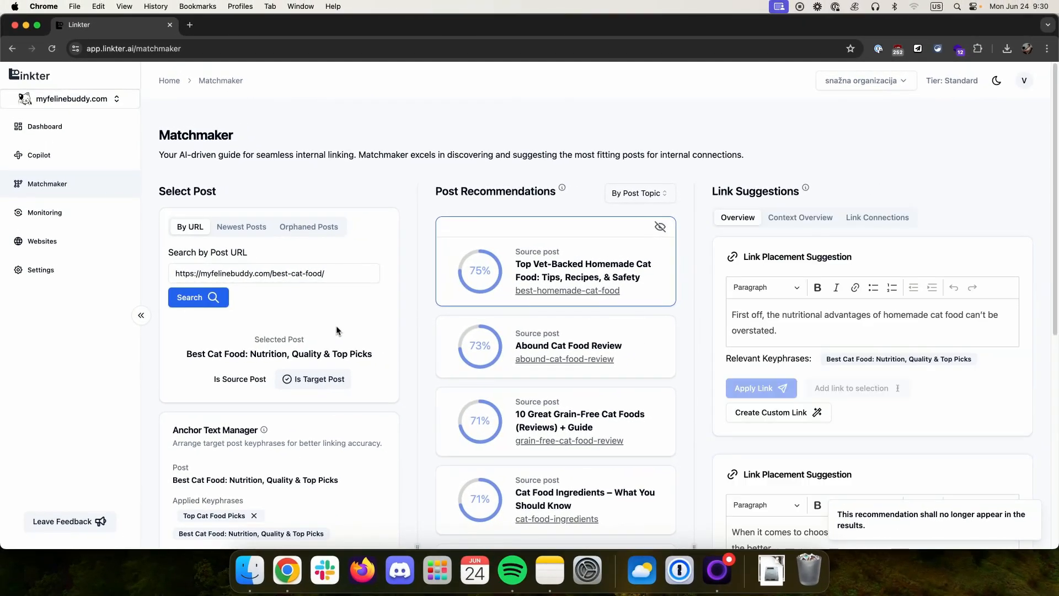
Set the selected best cat food post as source post to view its target recommendations, and switch it back to target post.
drag(331, 278, 170, 276)
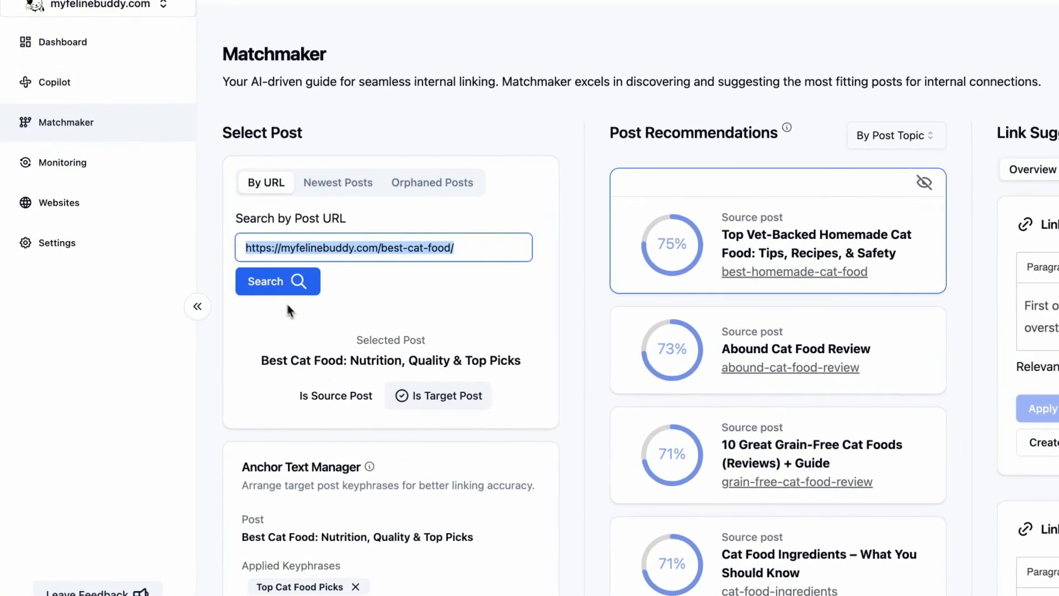
scroll(298, 314, down, 1)
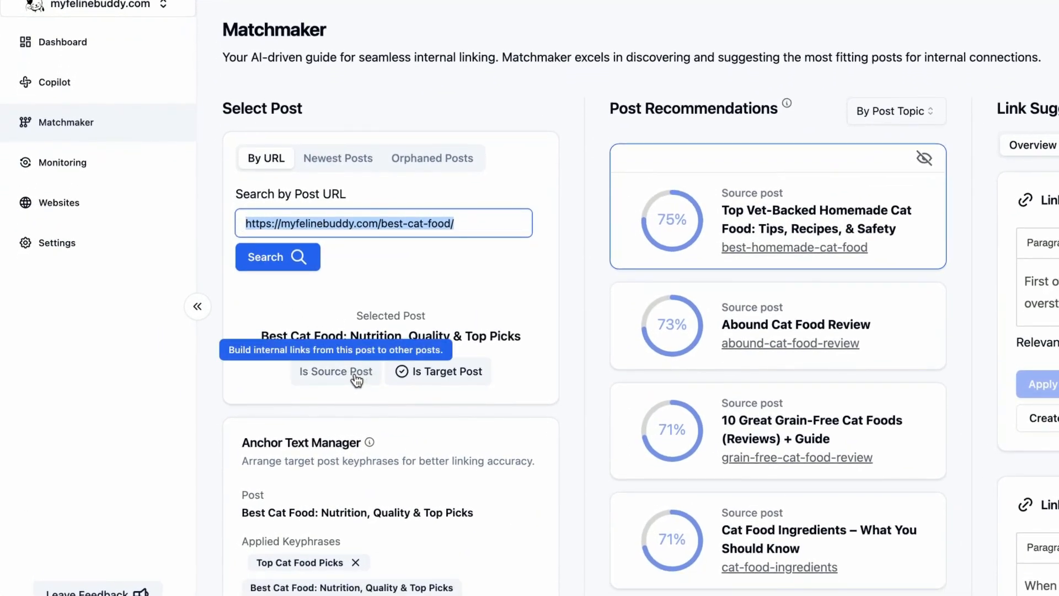
click(353, 381)
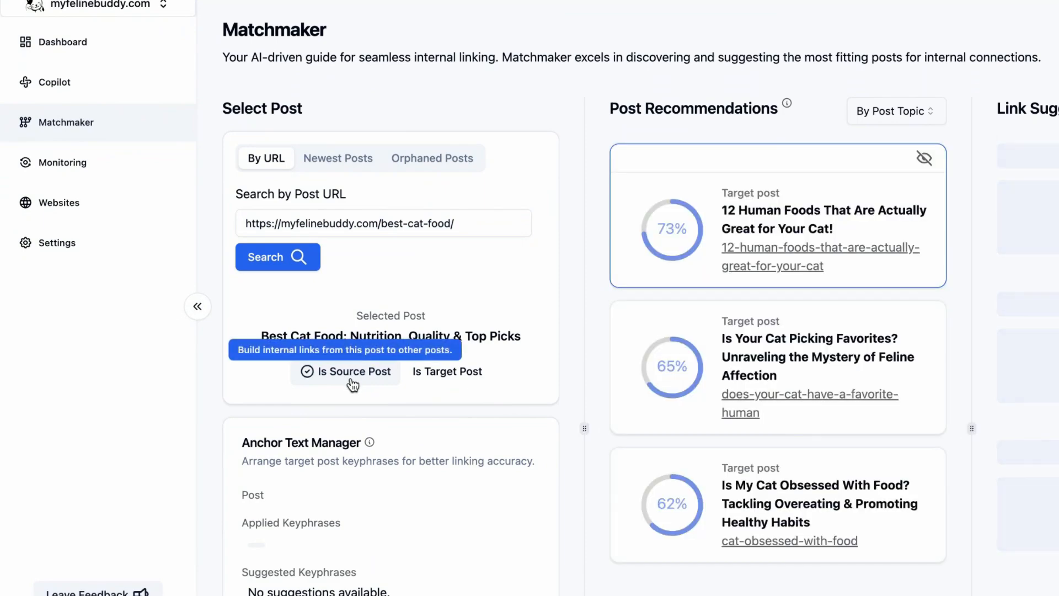
drag(478, 225, 246, 224)
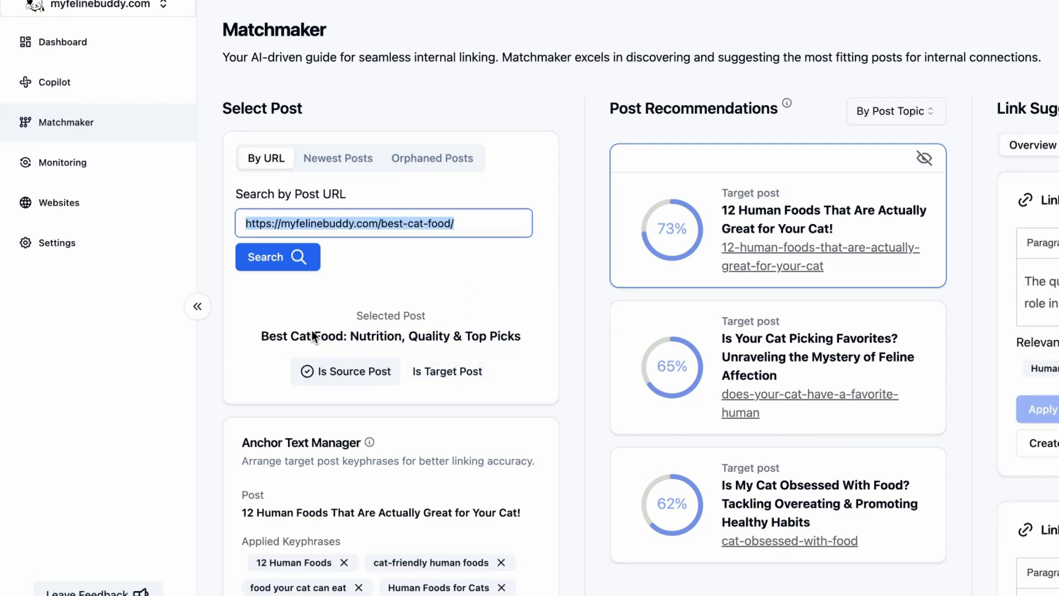
click(450, 378)
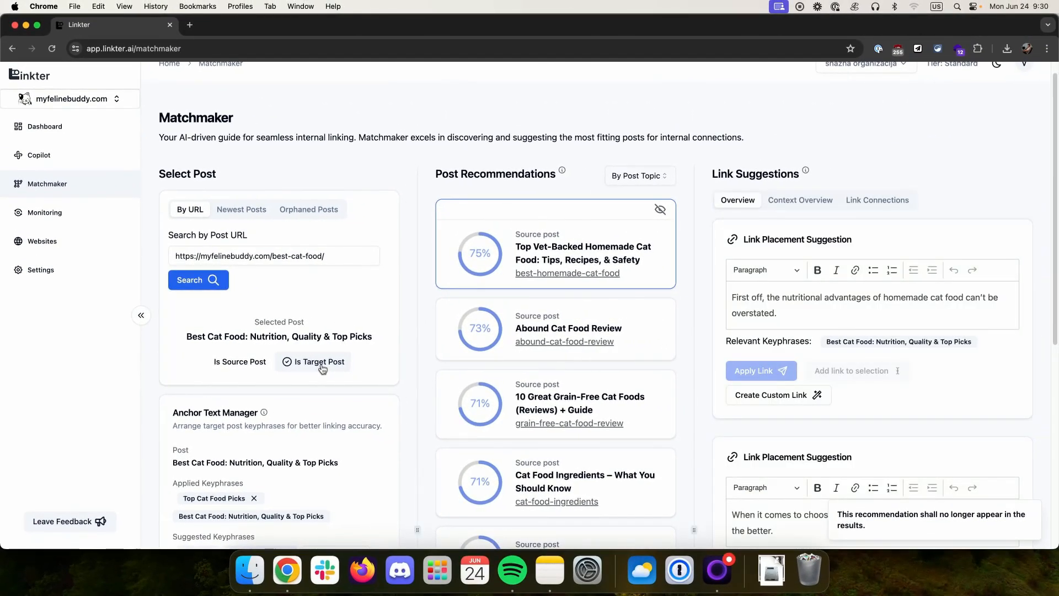
drag(325, 256, 161, 259)
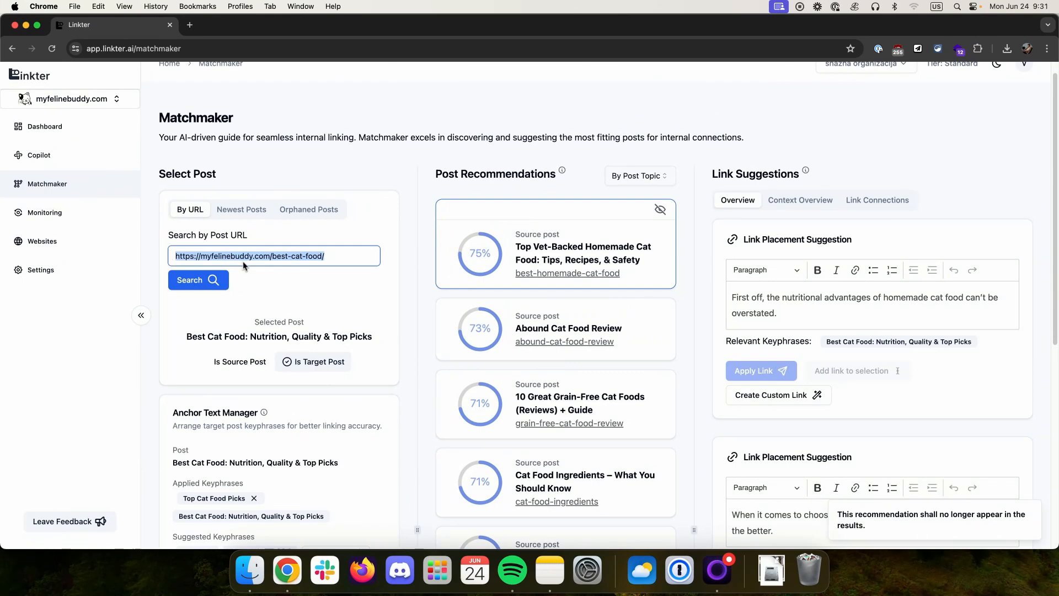
scroll(478, 257, down, 5)
scroll(477, 257, up, 5)
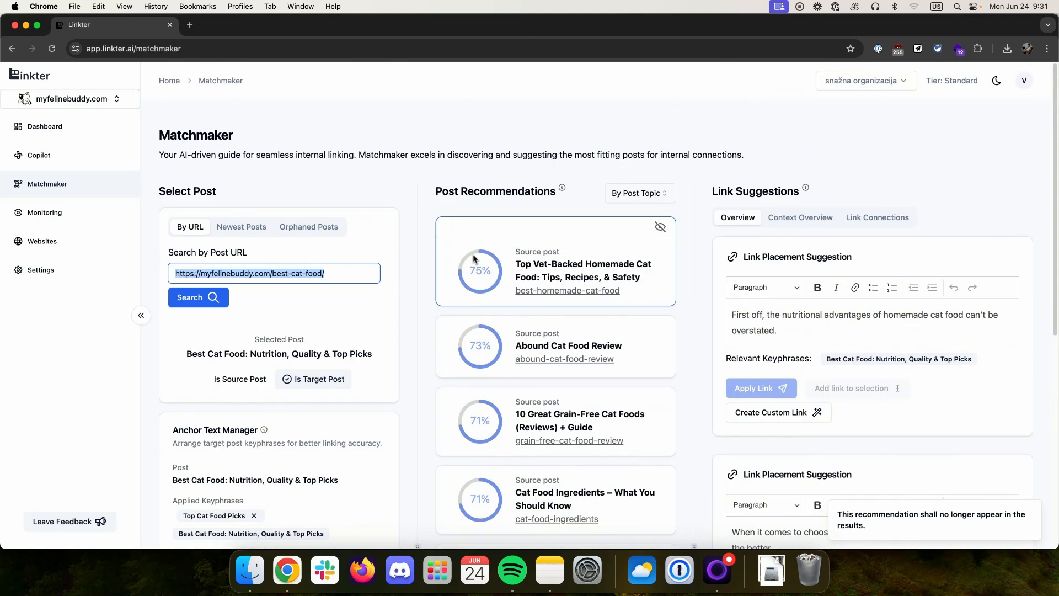
Add the suggested keyphrases "best cat food", "high quality cat food" and "top picks for cat food" to the post and apply the changes.
scroll(473, 253, down, 9)
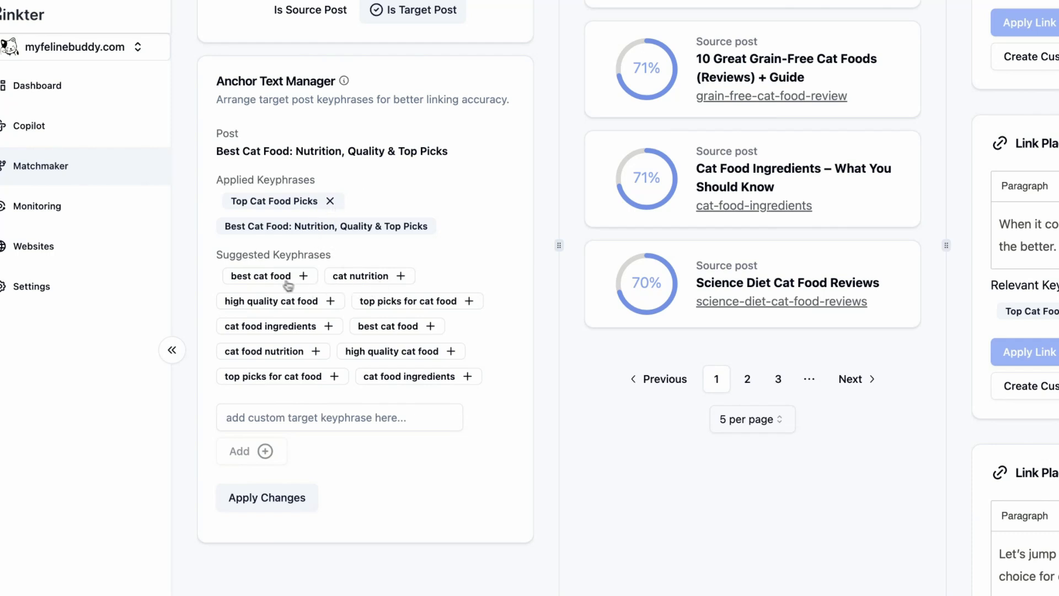
click(430, 326)
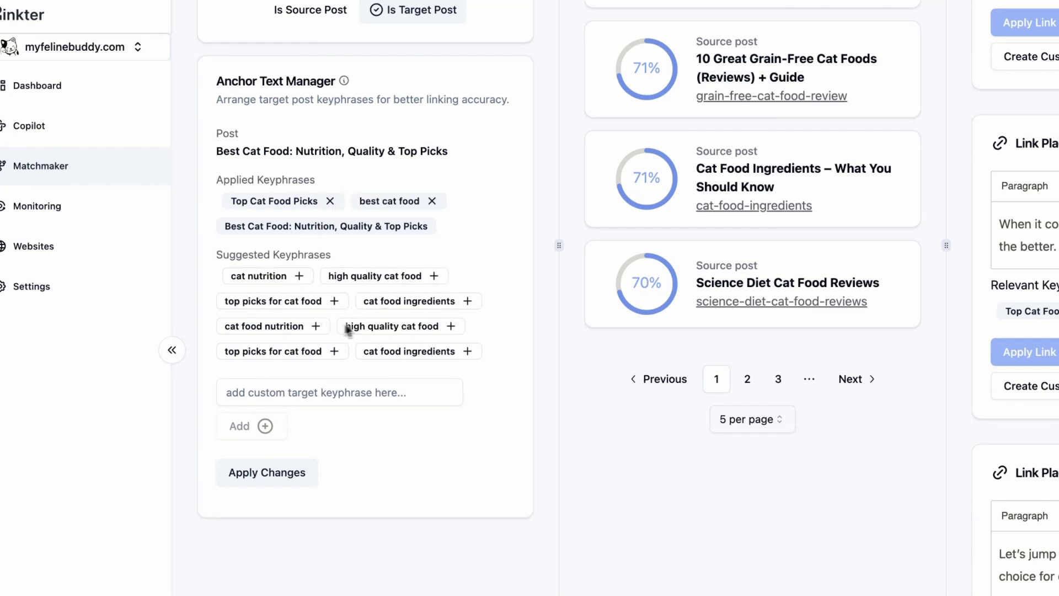
mouse_move(269, 282)
click(360, 322)
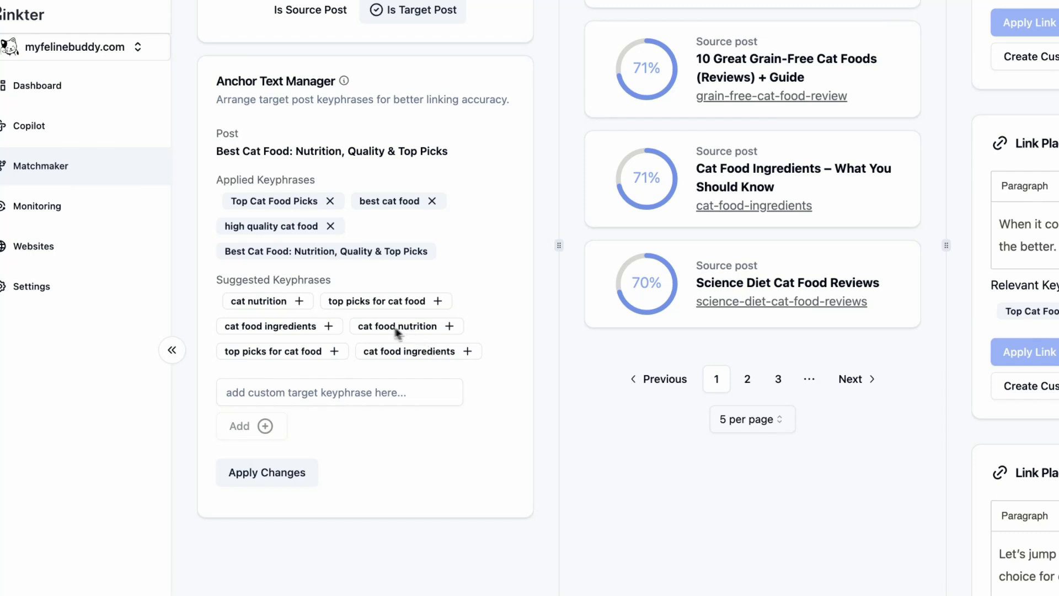
click(266, 353)
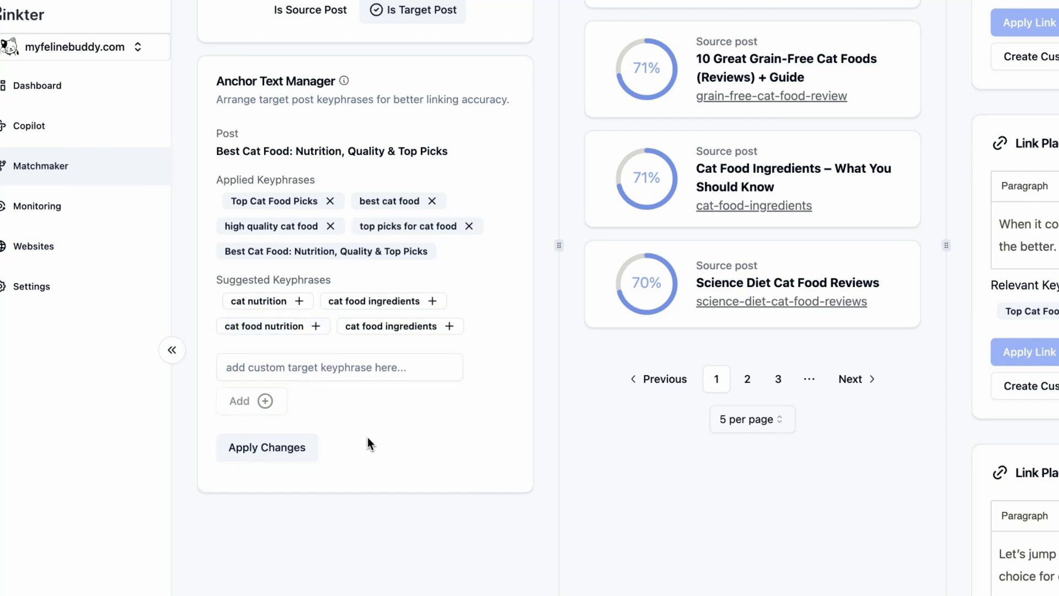
scroll(422, 406, up, 1)
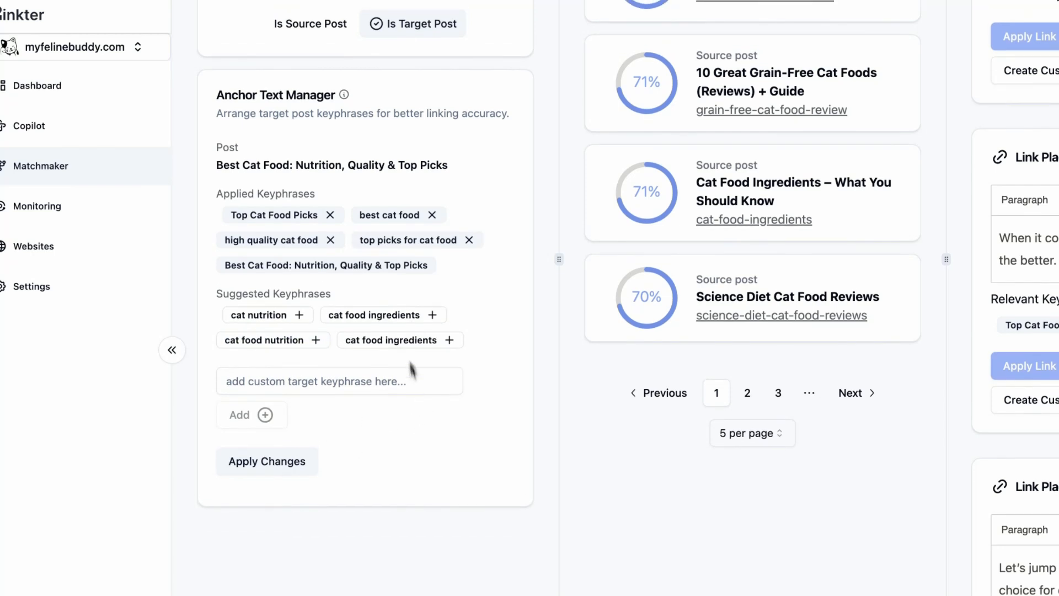
click(289, 460)
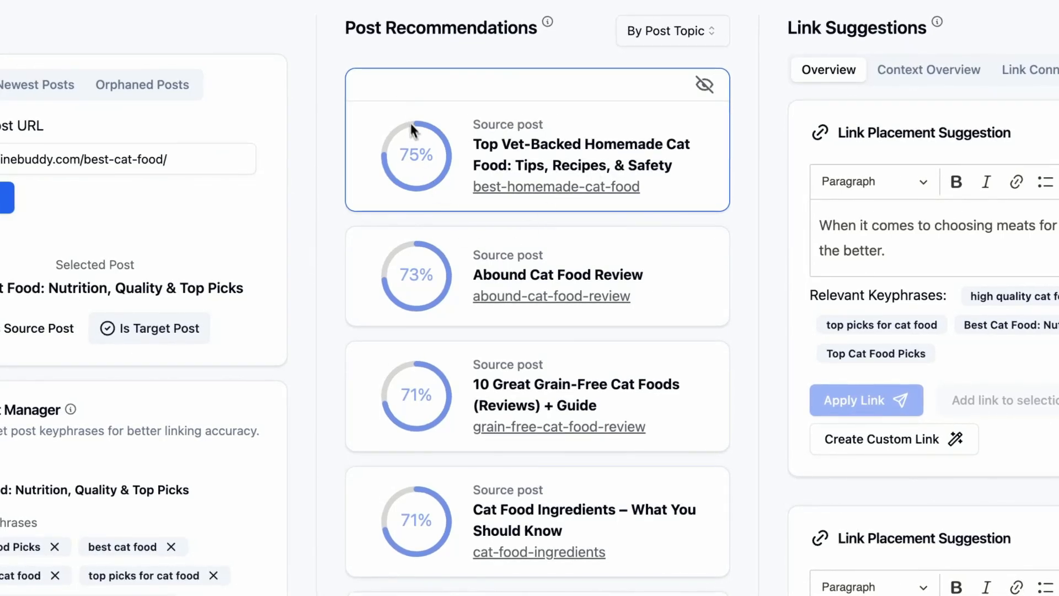
Examine the "Top Vet-Backed Homemade Cat Food" source recommendation and its link placement suggestions for the best cat food post.
mouse_move(411, 153)
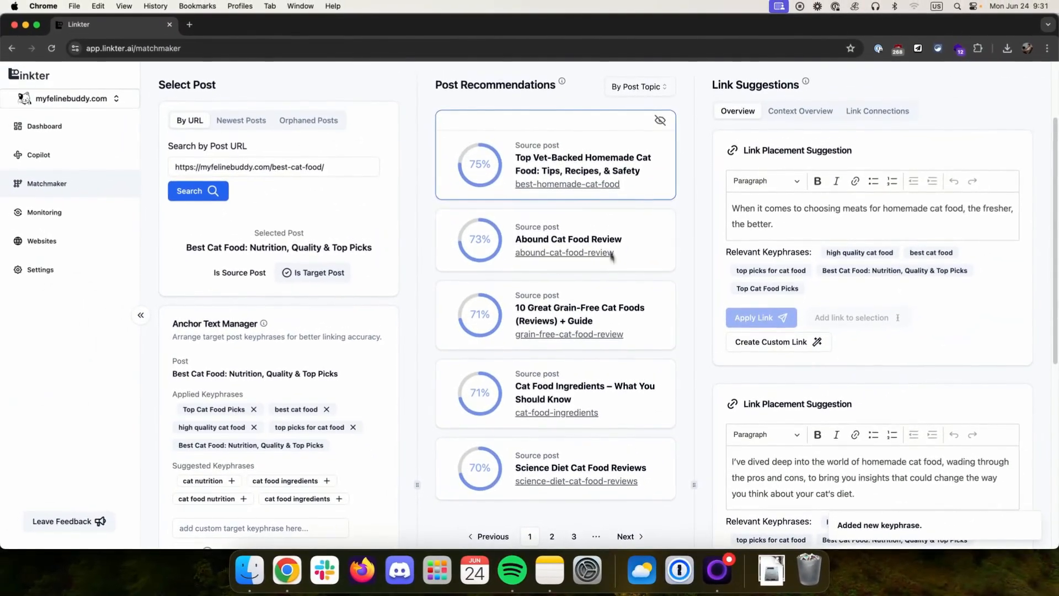
click(332, 165)
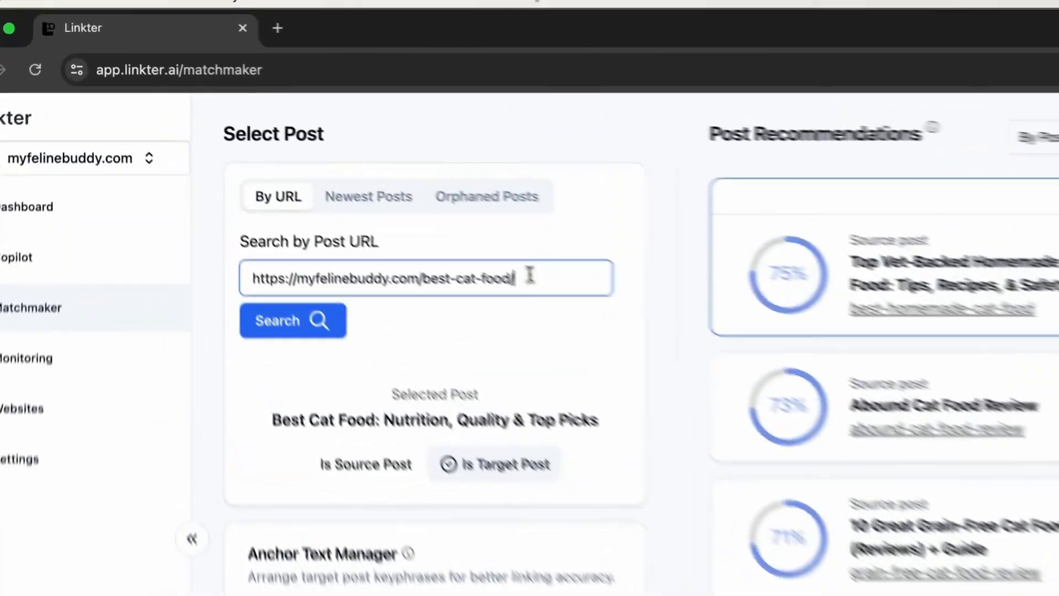
drag(529, 274, 267, 276)
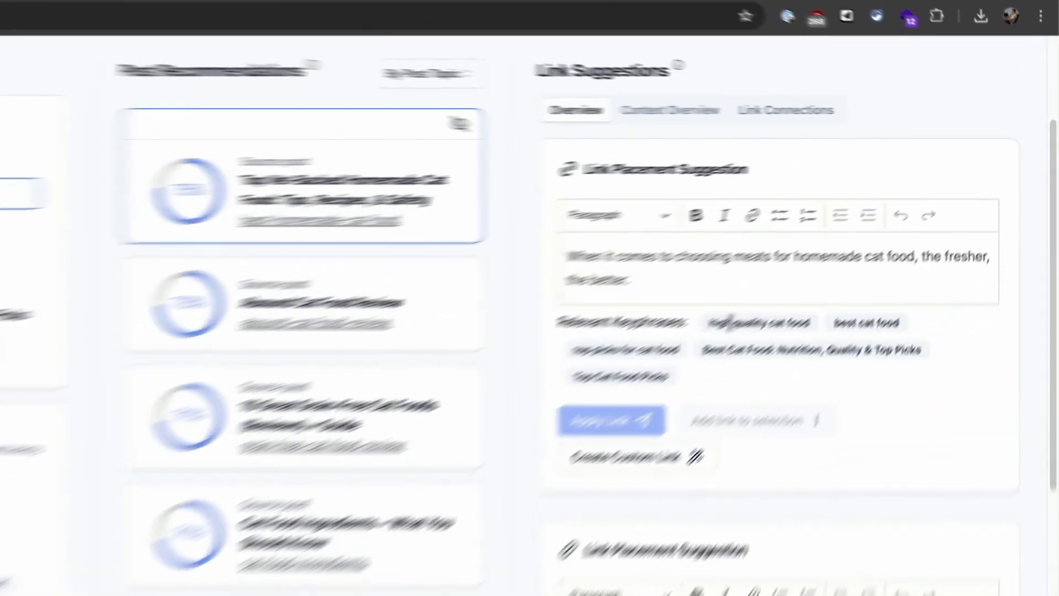
click(848, 220)
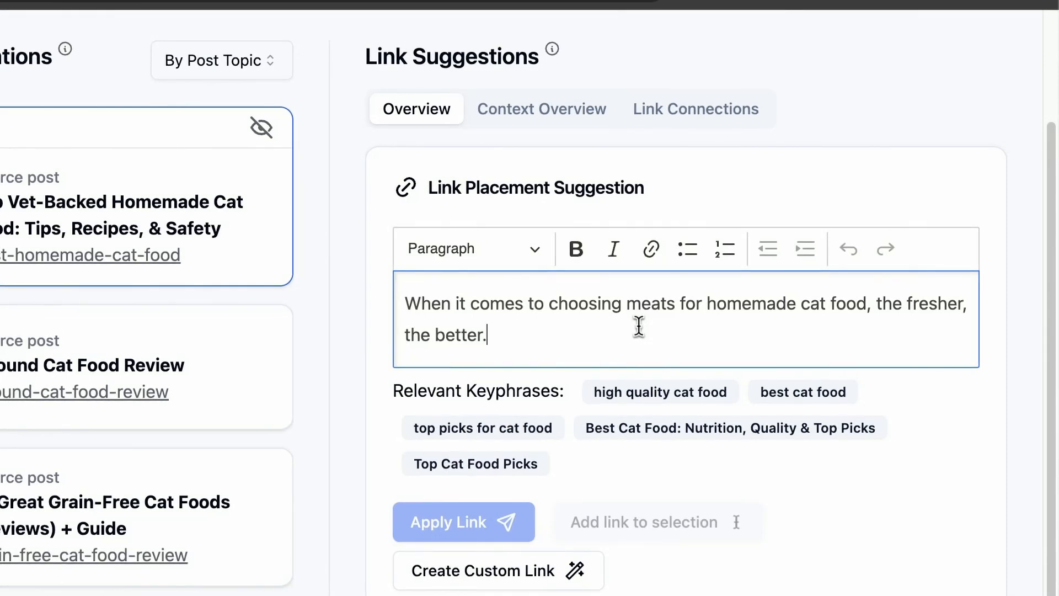
scroll(626, 255, down, 4)
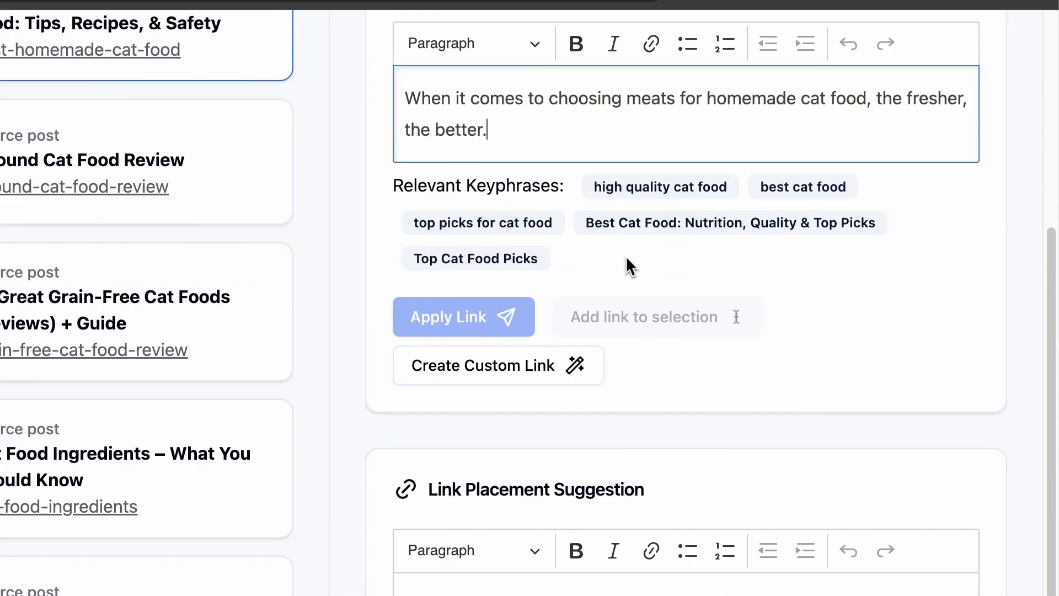
scroll(622, 374, down, 3)
scroll(624, 409, up, 8)
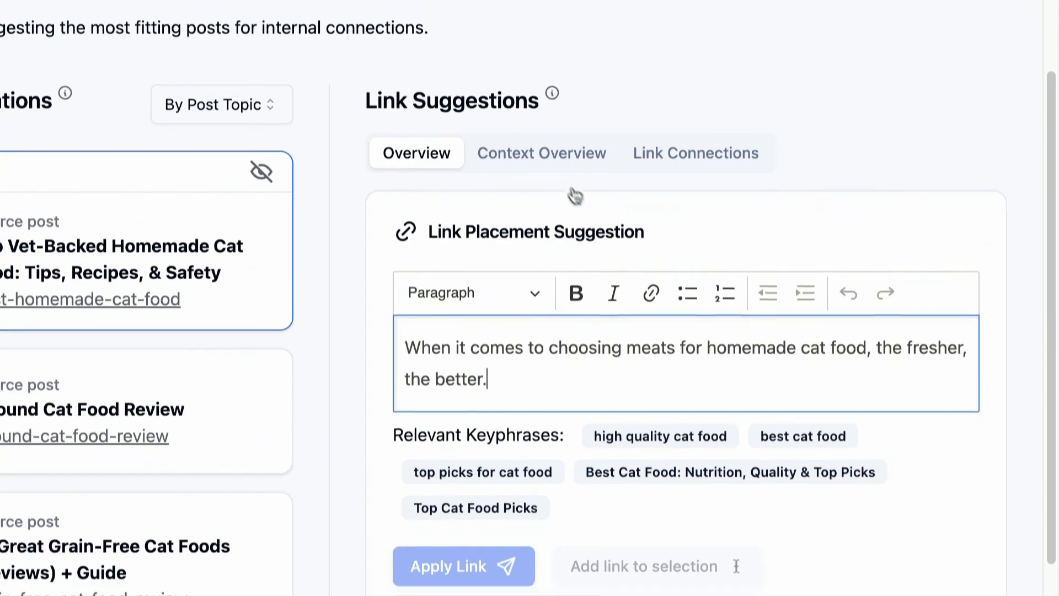
Examine the link placement suggestions within the full text of the "Top Vet-Backed Homemade Cat Food" post in the context overview.
click(542, 144)
scroll(634, 425, down, 2)
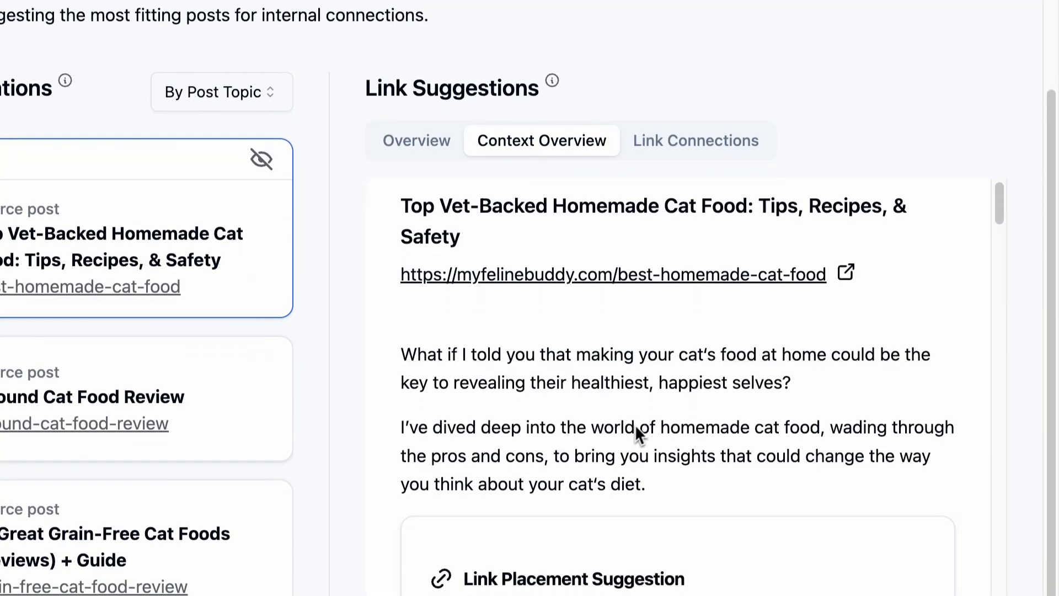
scroll(640, 424, down, 20)
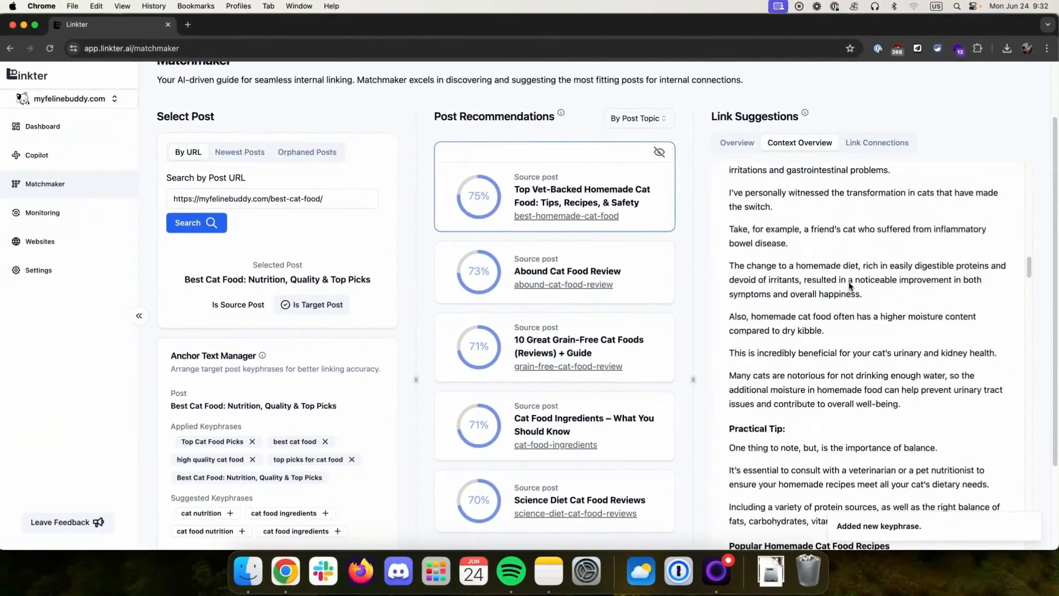
scroll(850, 284, down, 10)
scroll(828, 290, up, 7)
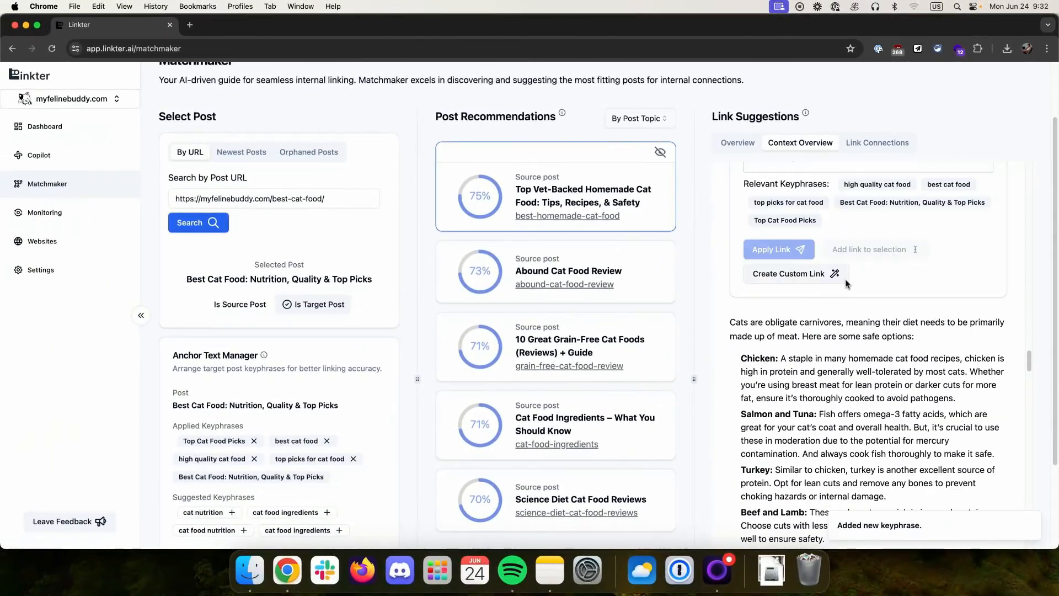
scroll(822, 292, up, 2)
drag(839, 295, 841, 281)
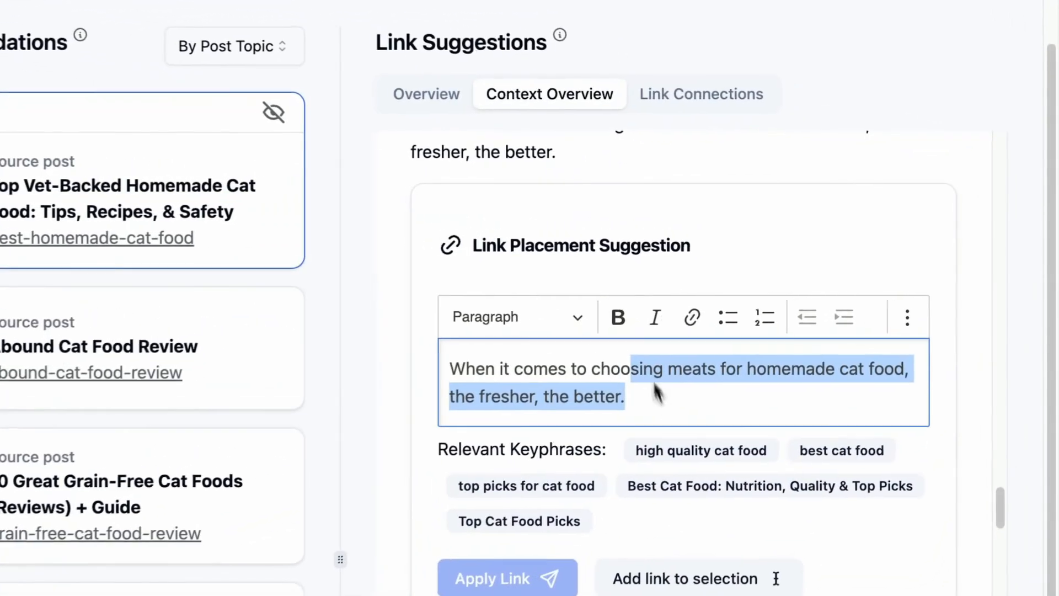
click(572, 109)
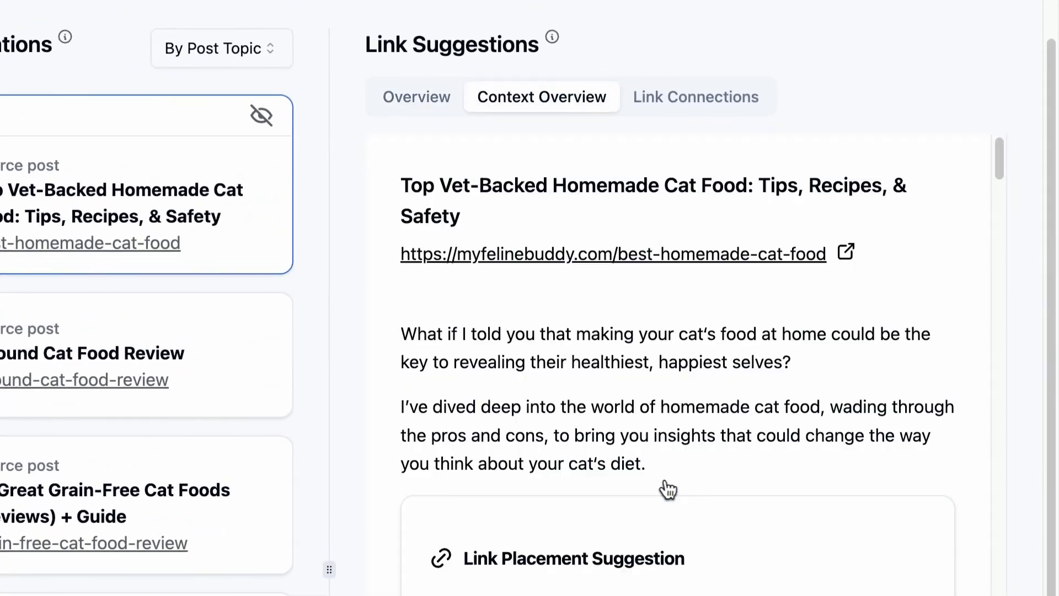
scroll(667, 483, down, 10)
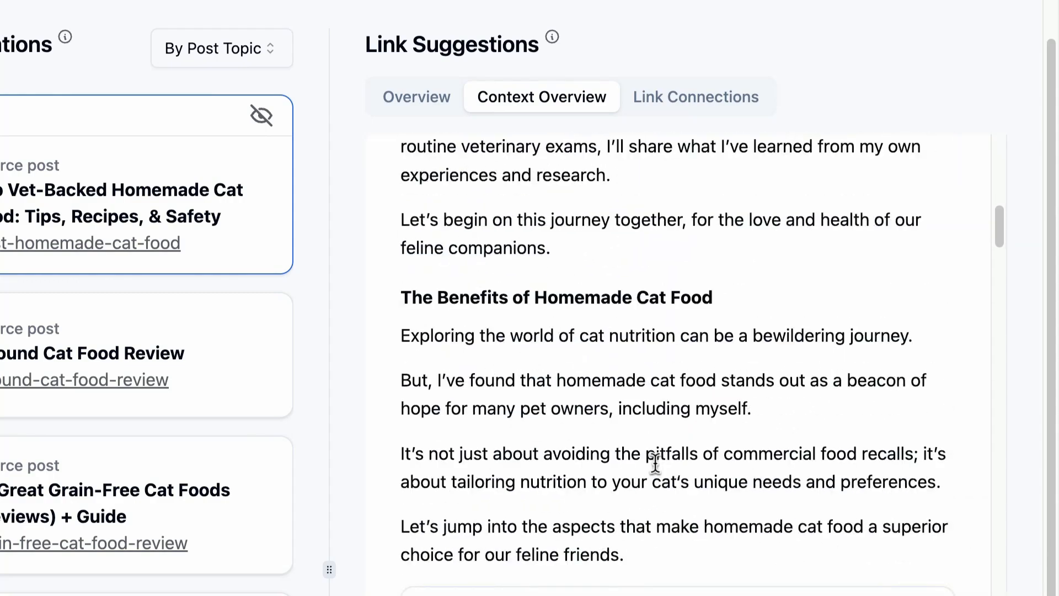
click(766, 438)
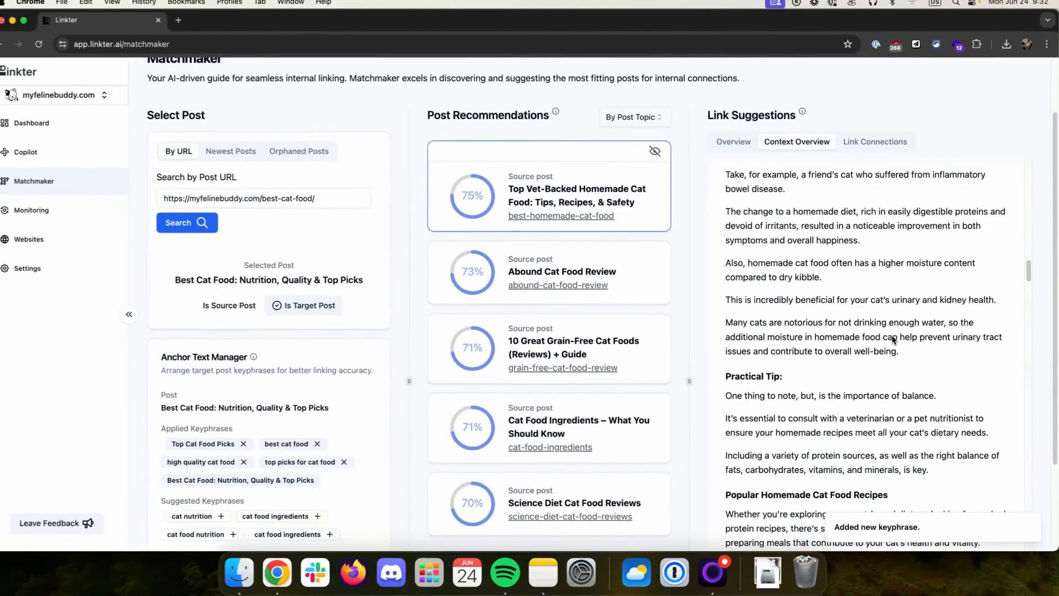
scroll(894, 339, down, 15)
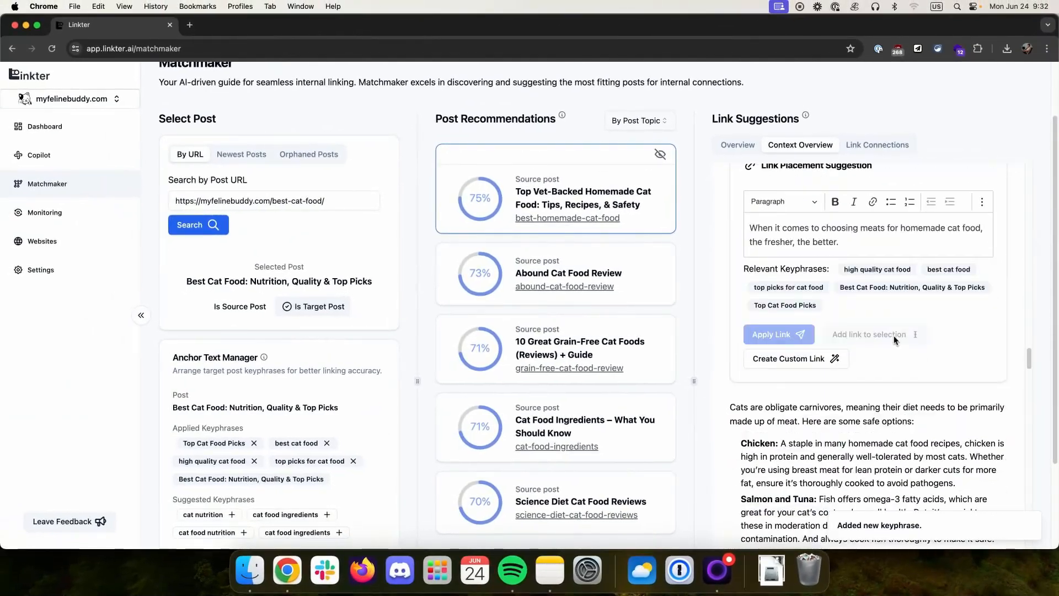
scroll(879, 323, up, 1)
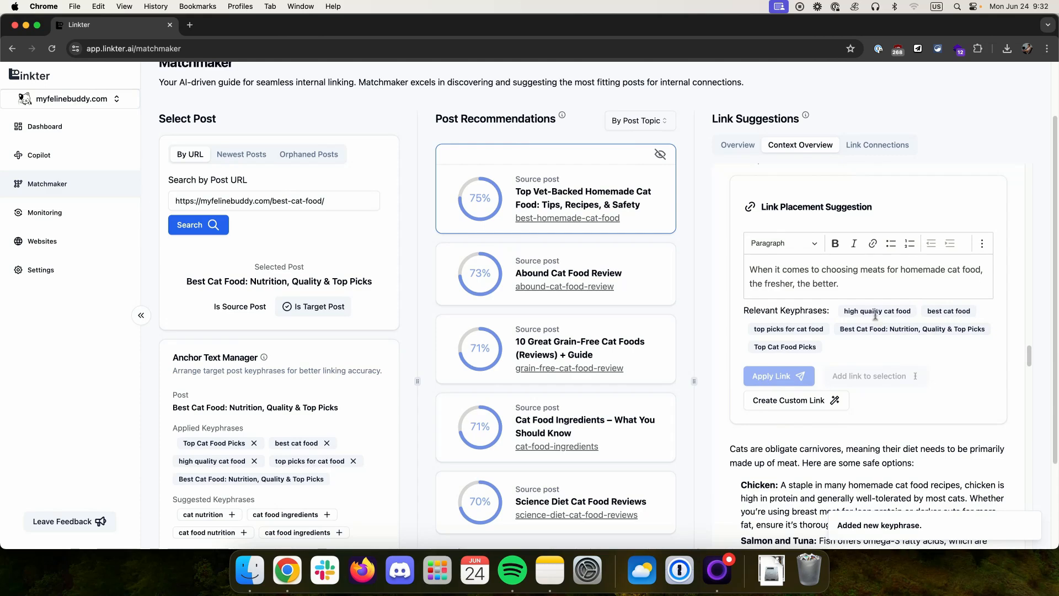
Preview a link for the "best cat food" keyphrase in the sentence about choosing meats for homemade cat food, and clear it again.
click(897, 281)
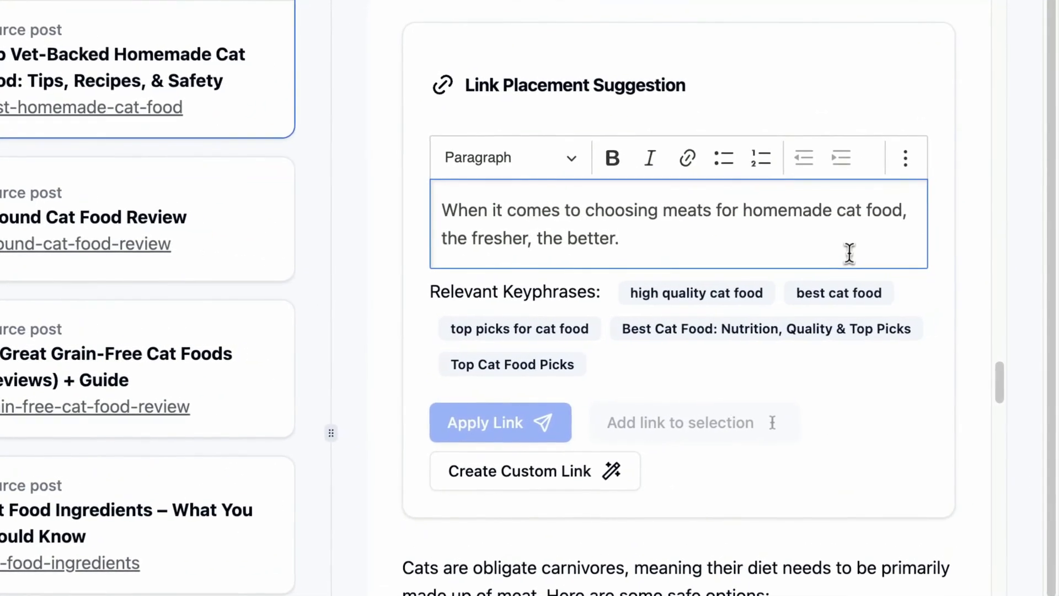
click(854, 297)
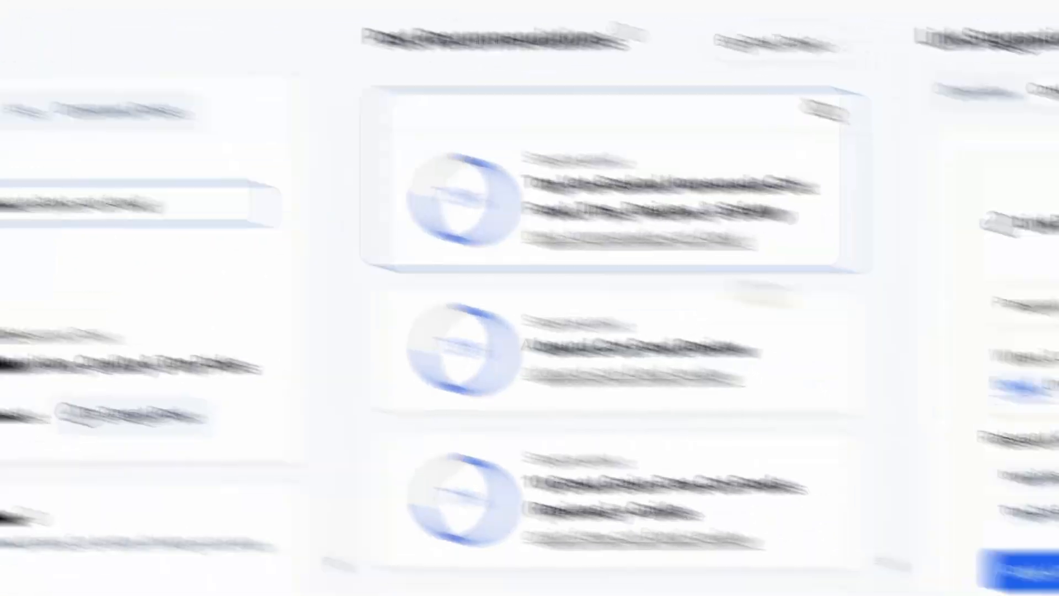
drag(749, 194, 871, 194)
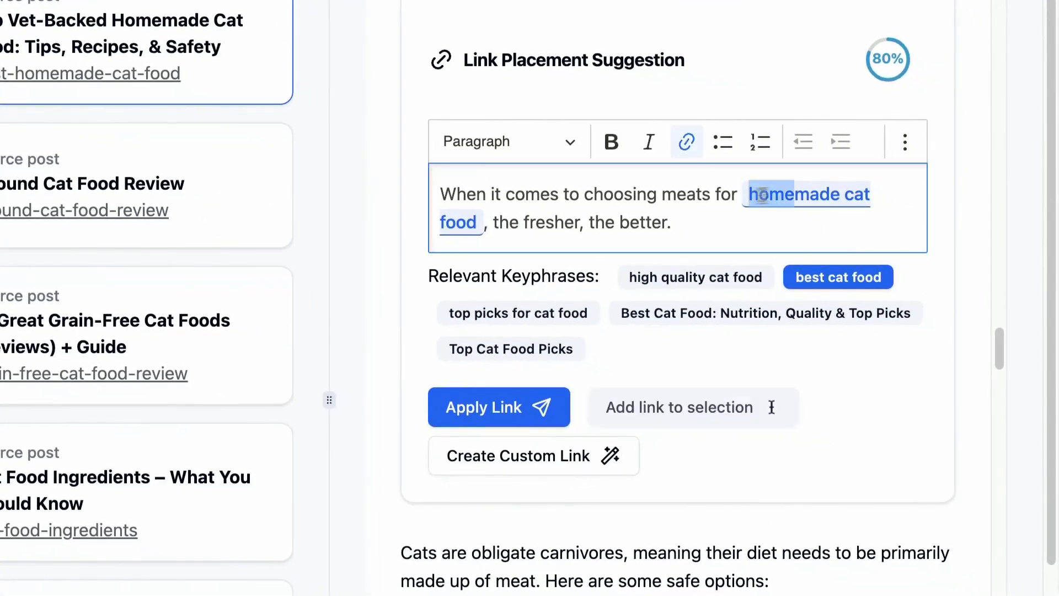
click(854, 225)
click(852, 272)
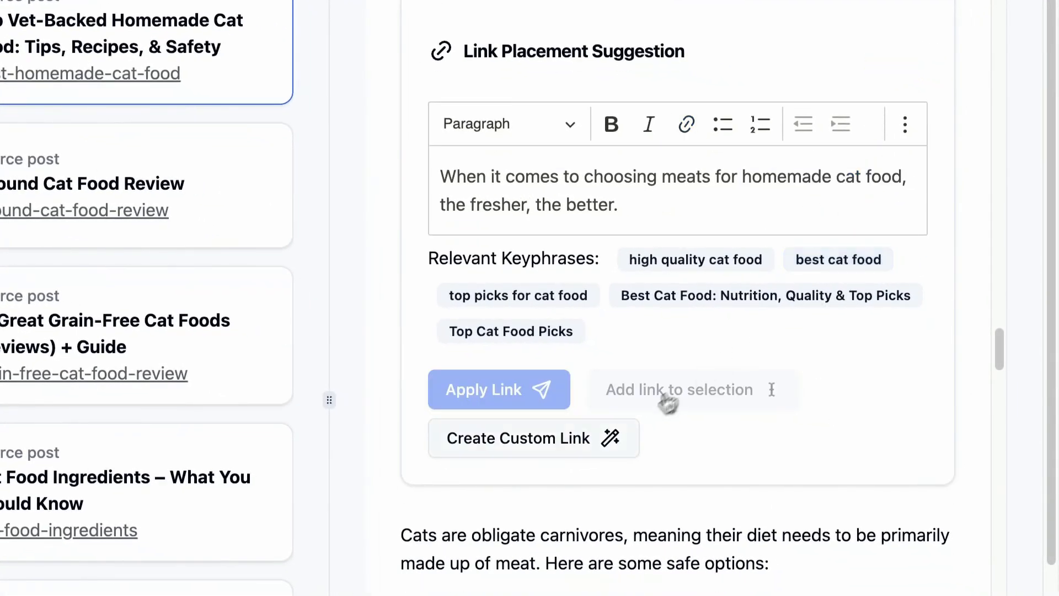
View the custom link options for the placement suggestion without saving, and return to the overview of link suggestions.
click(612, 437)
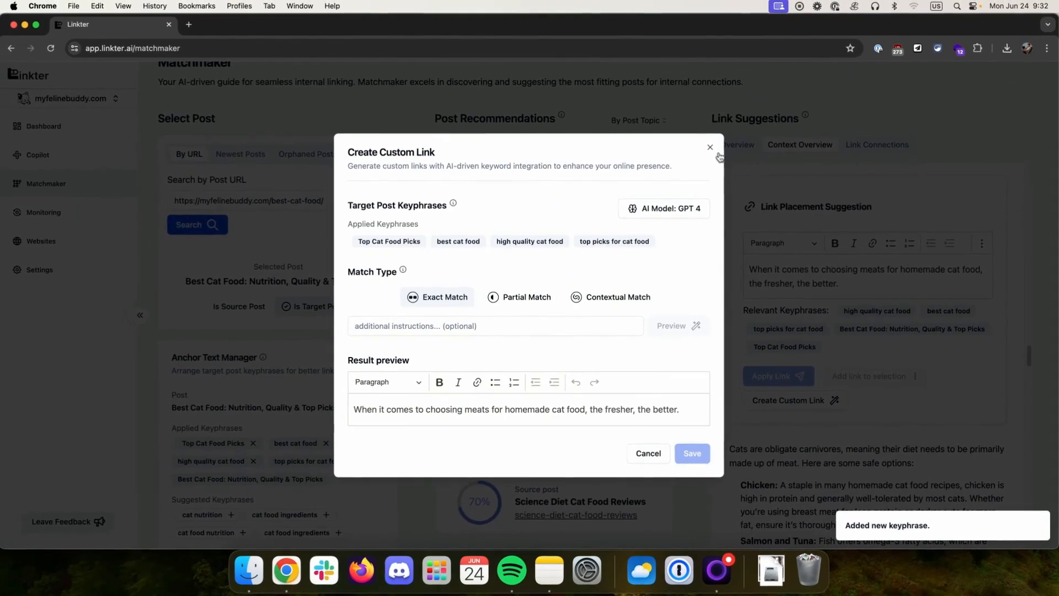
click(711, 150)
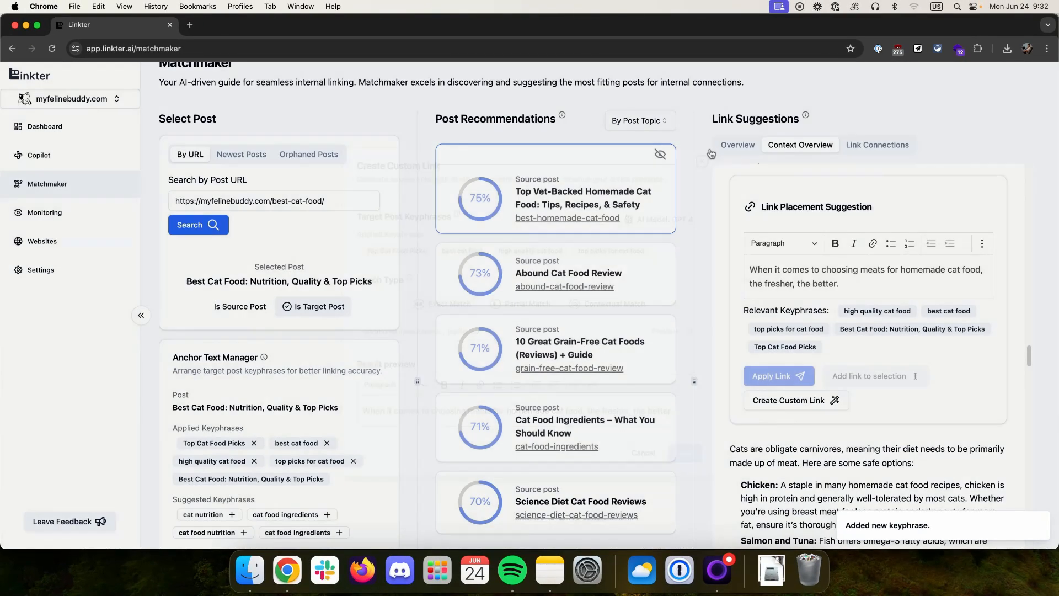
scroll(807, 270, up, 15)
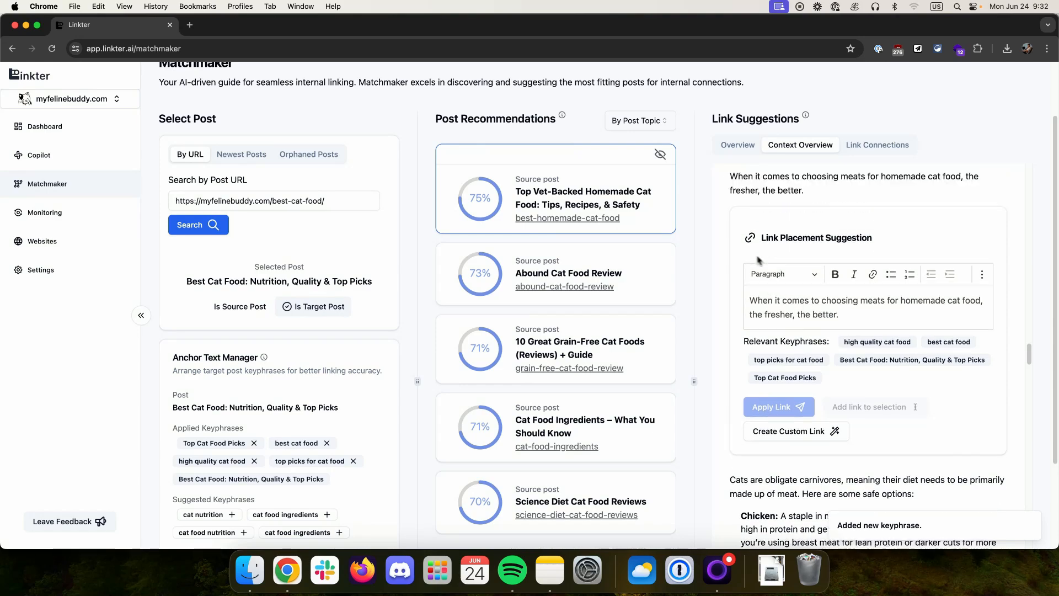
scroll(763, 259, up, 15)
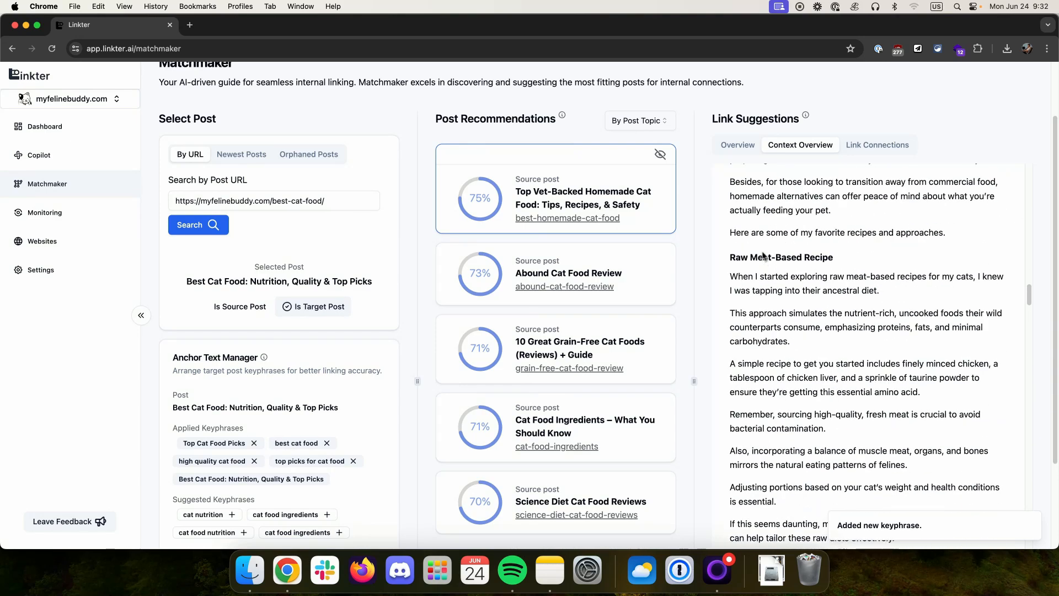
click(737, 144)
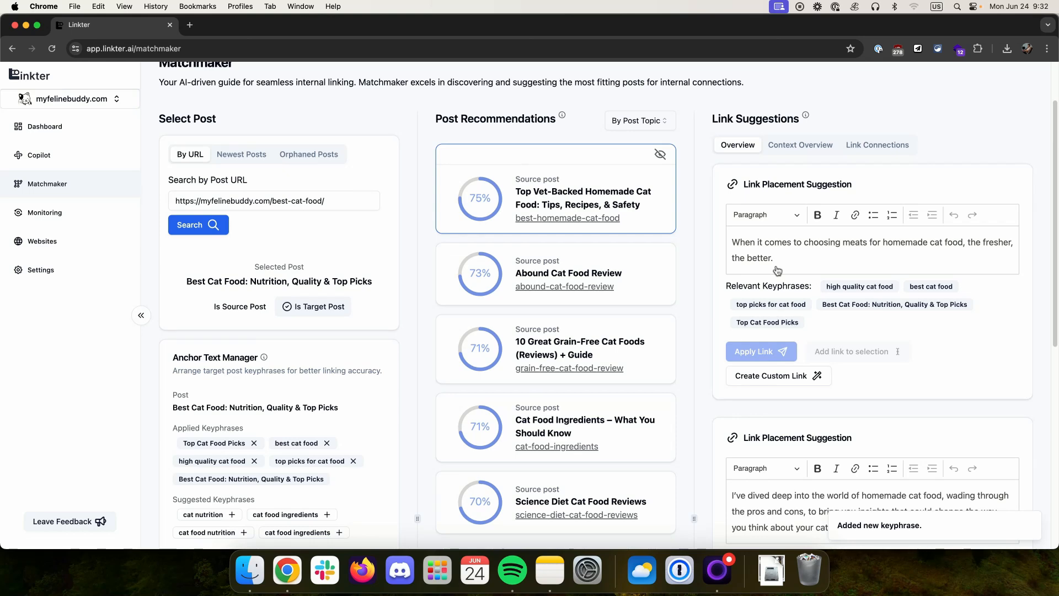
scroll(525, 310, down, 3)
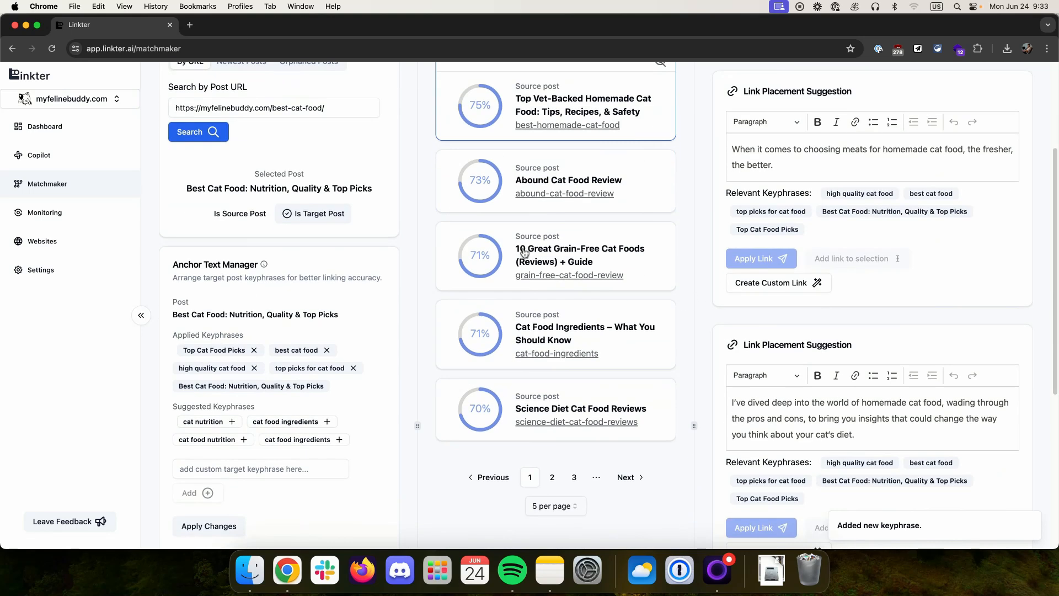
scroll(524, 253, up, 5)
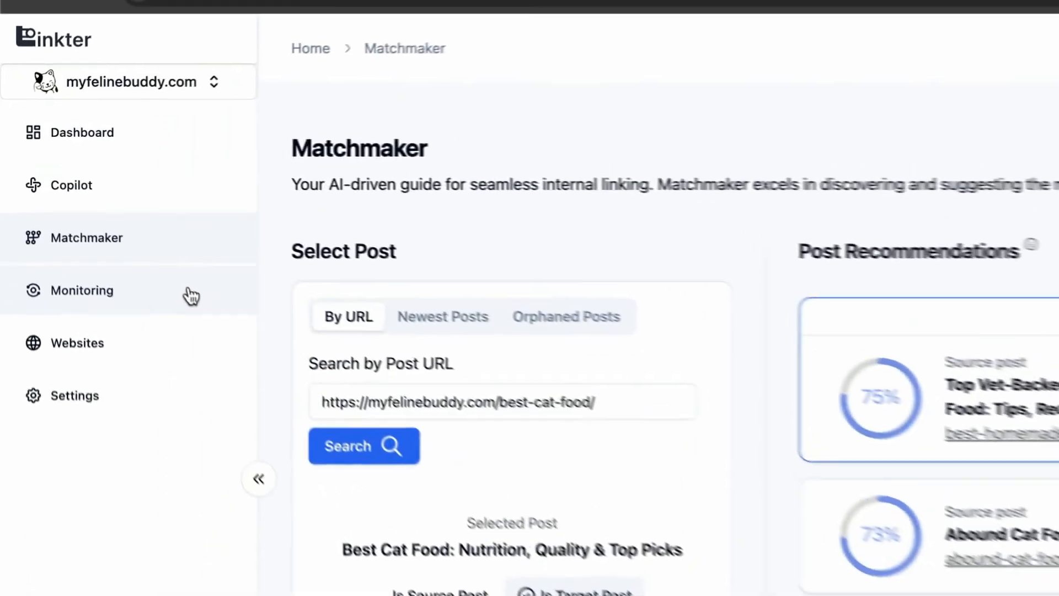
Open Monitoring to view the applied Linkter links and check the available link type filter options.
click(106, 217)
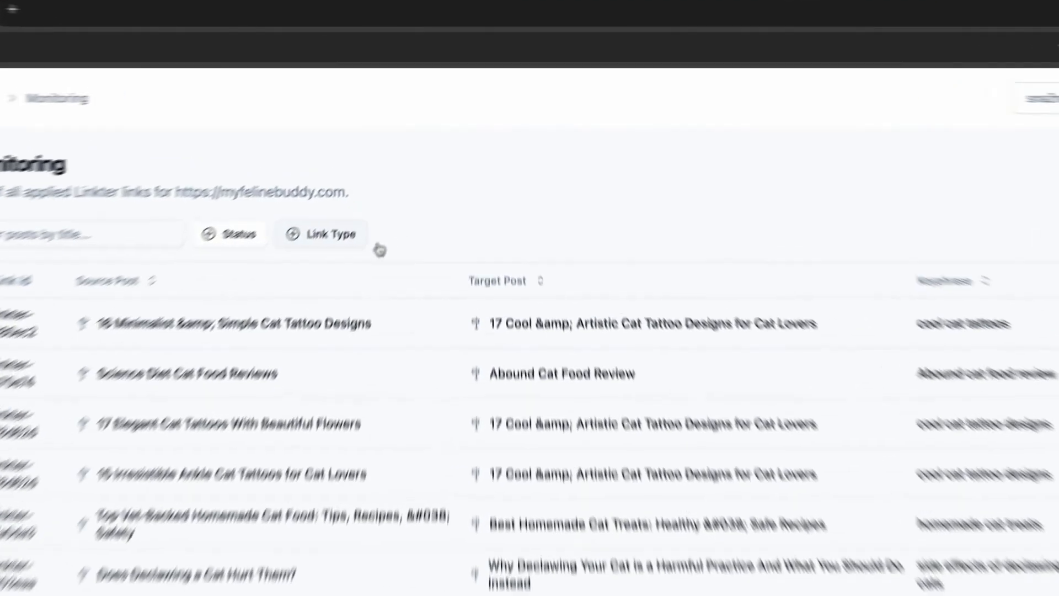
click(383, 166)
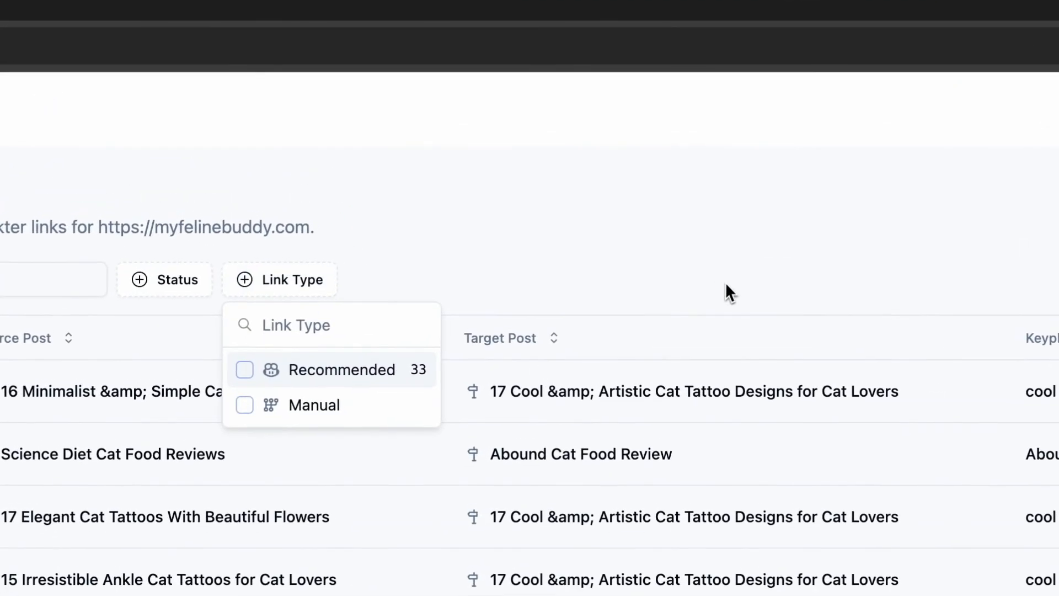
click(727, 284)
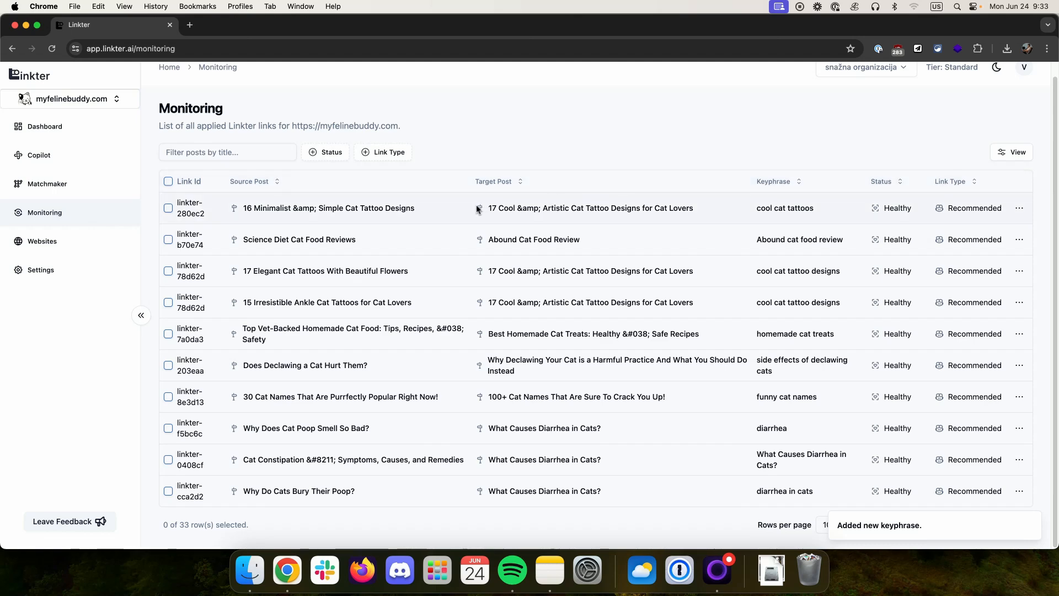
scroll(407, 207, up, 1)
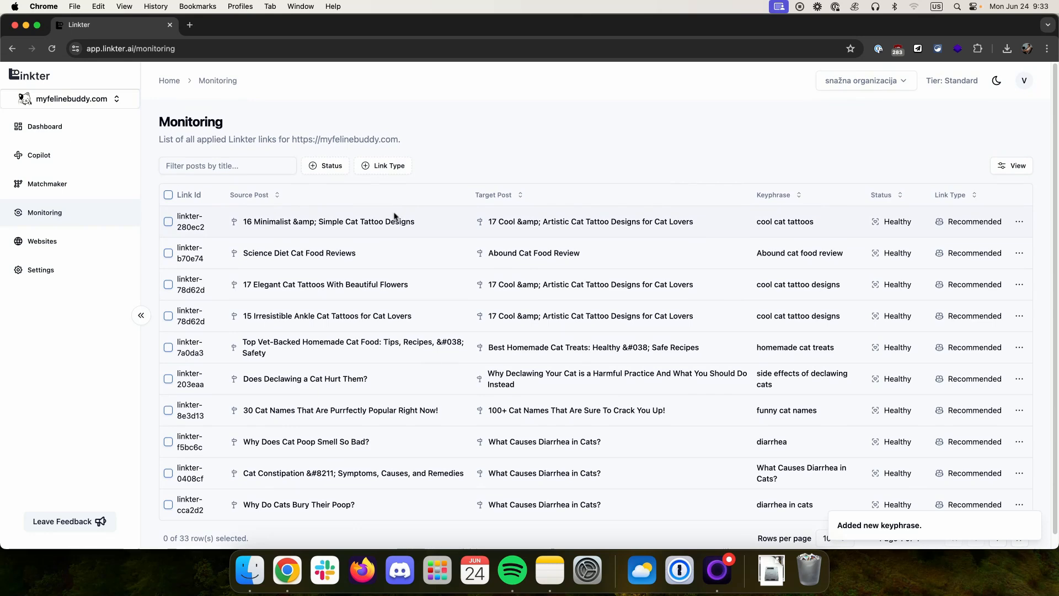